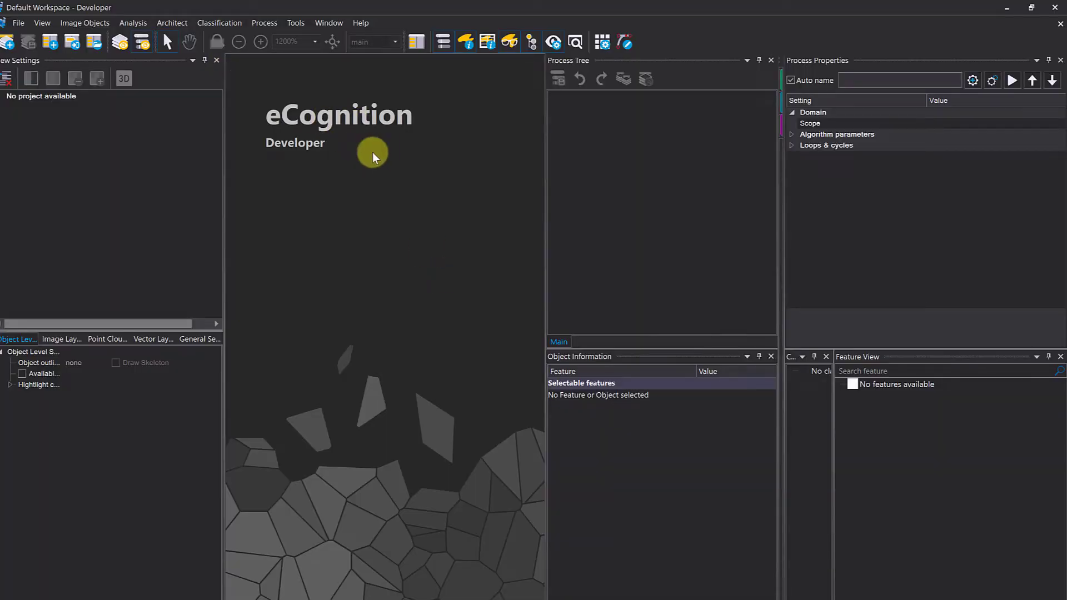
# Step: Open the prepared action library from the ActionLibrary folder and widen the Analysis Builder for working with its actions
pyautogui.click(175, 26)
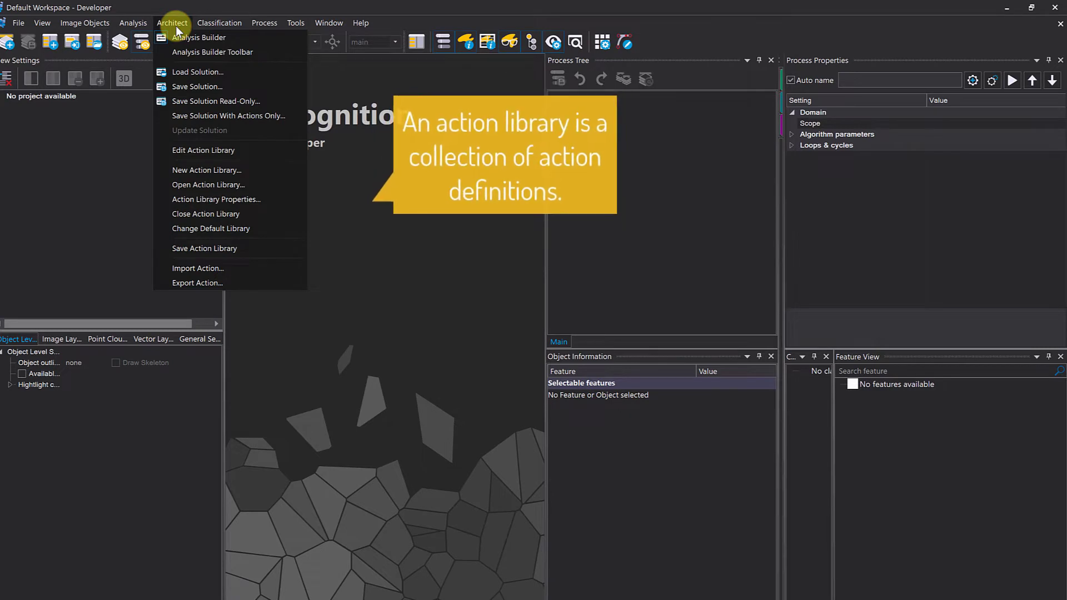
pyautogui.click(248, 187)
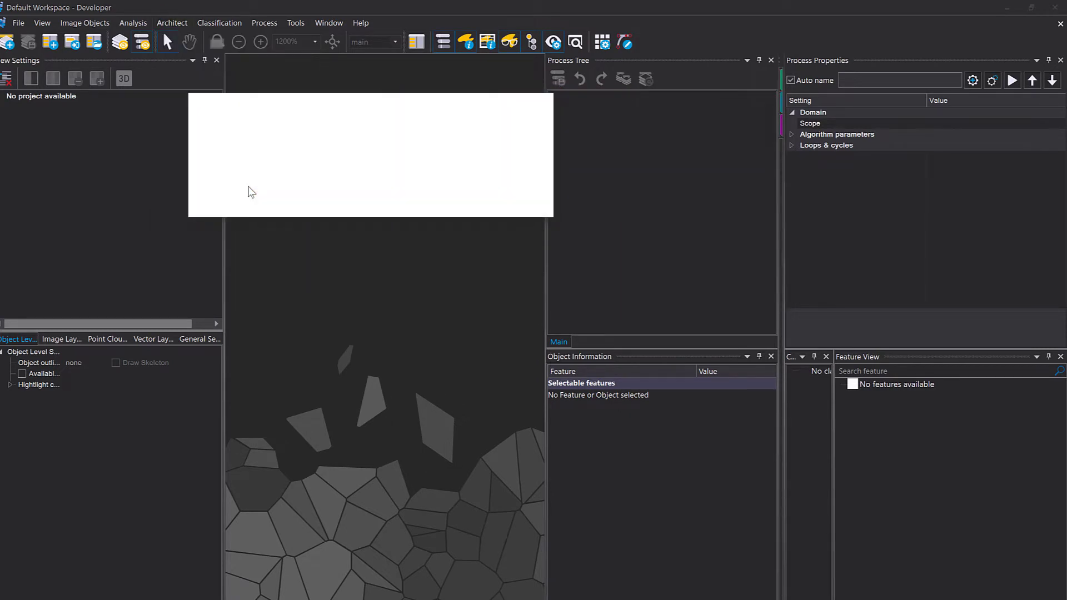
pyautogui.click(252, 111)
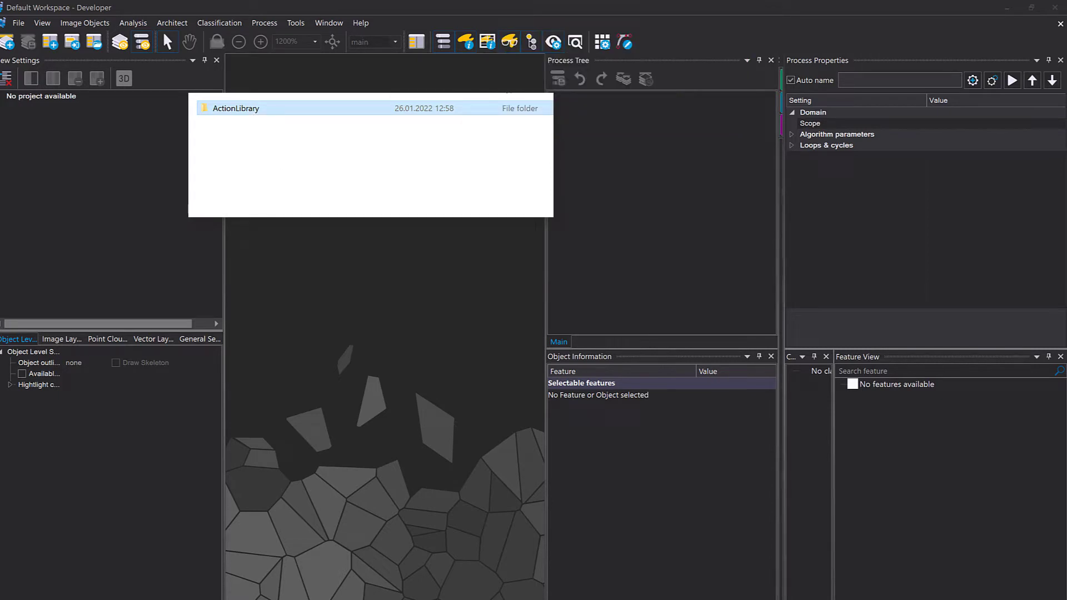
pyautogui.press('Return')
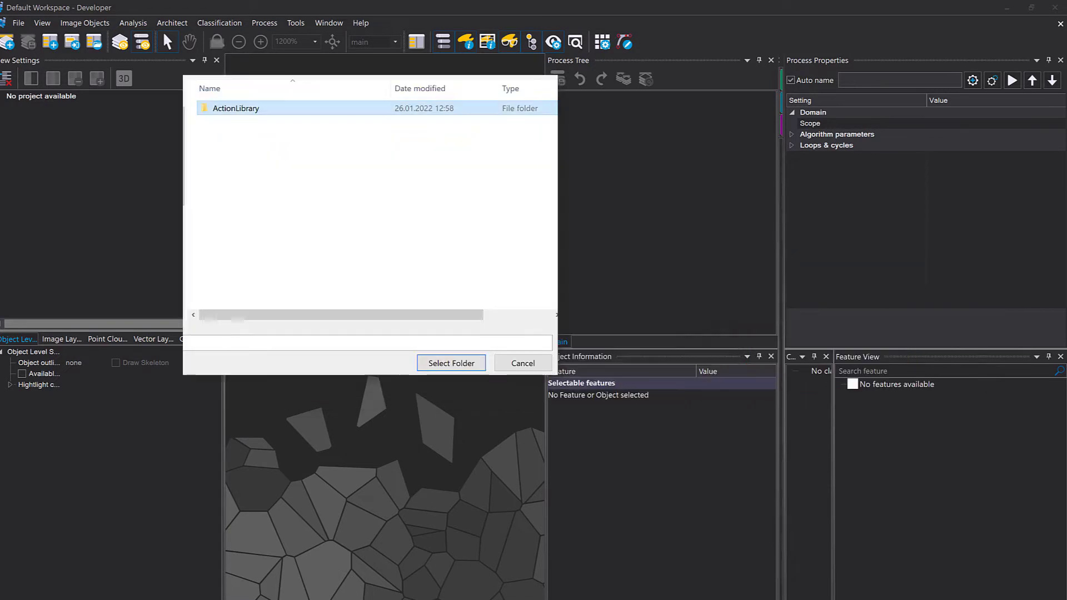
pyautogui.click(303, 164)
pyautogui.click(270, 109)
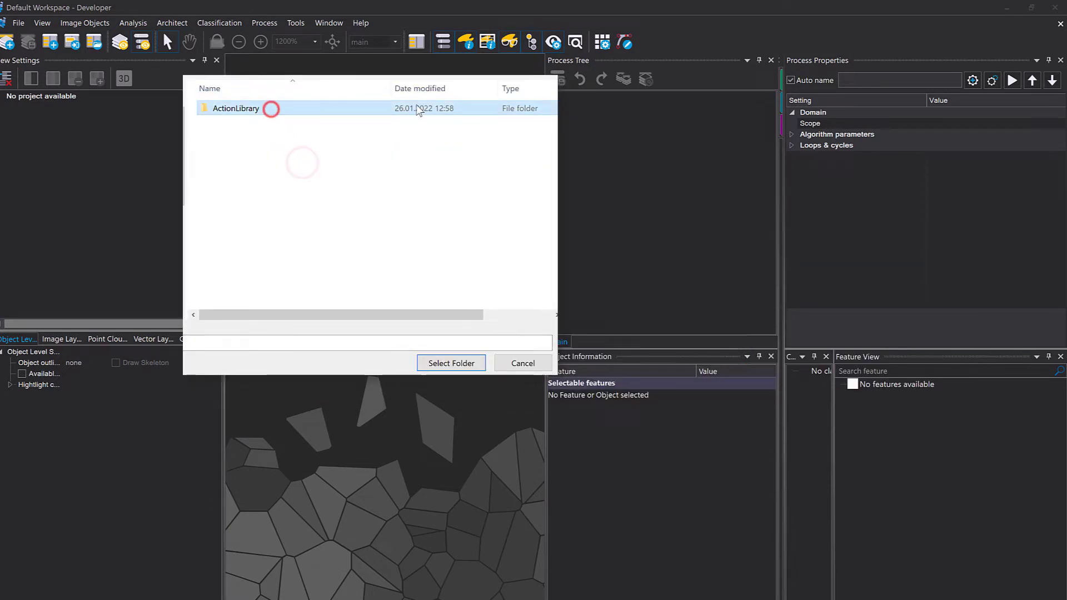
pyautogui.click(458, 362)
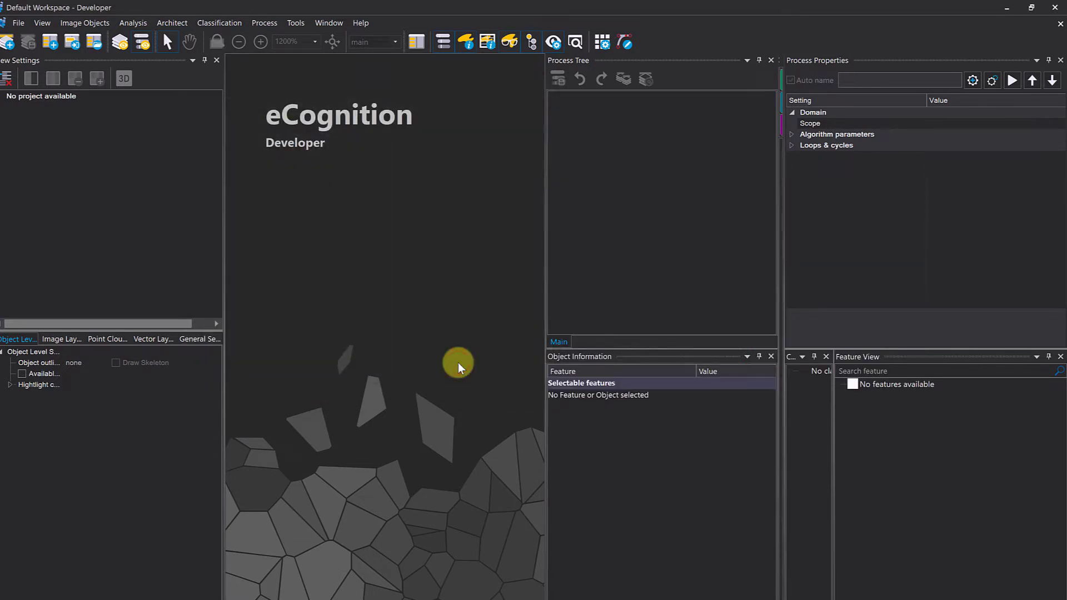
pyautogui.moveTo(777, 209); pyautogui.dragTo(583, 244)
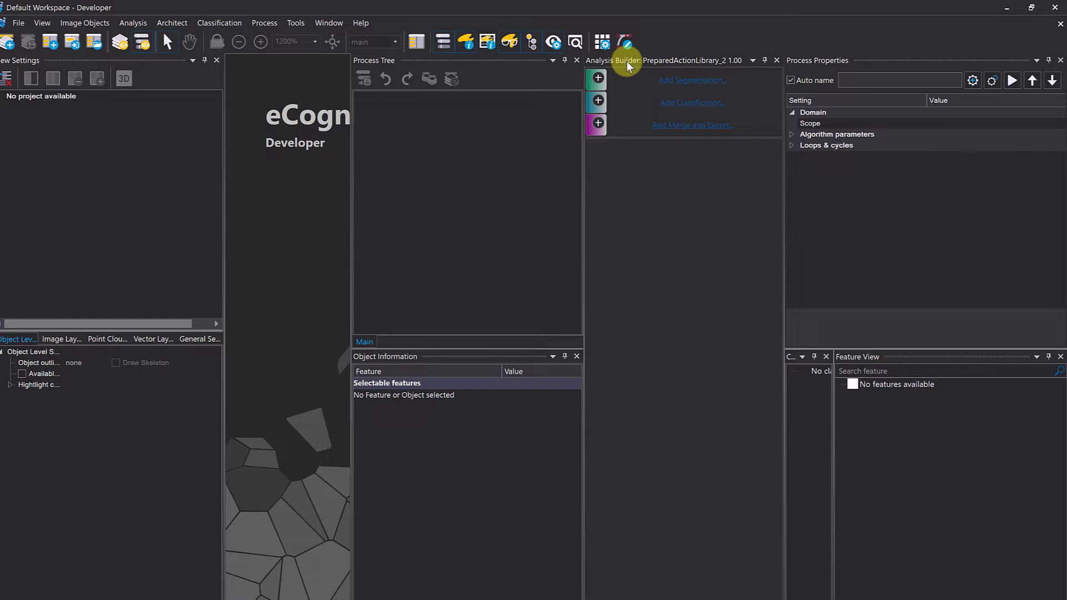
# Step: Add the Create Image Objects action to the segmentation section of the Analysis Builder
pyautogui.click(599, 78)
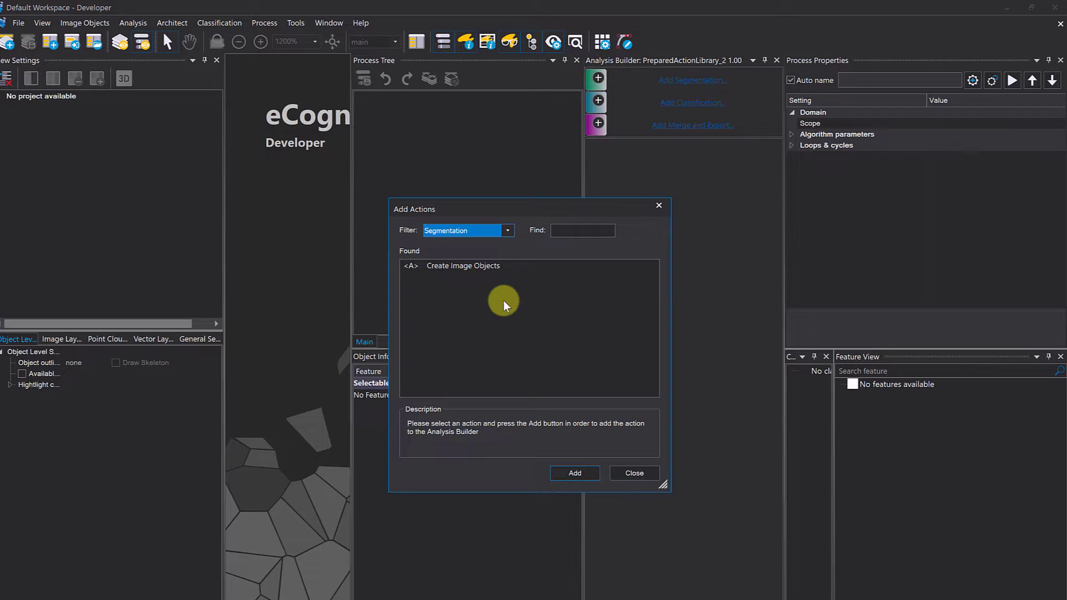
pyautogui.click(445, 266)
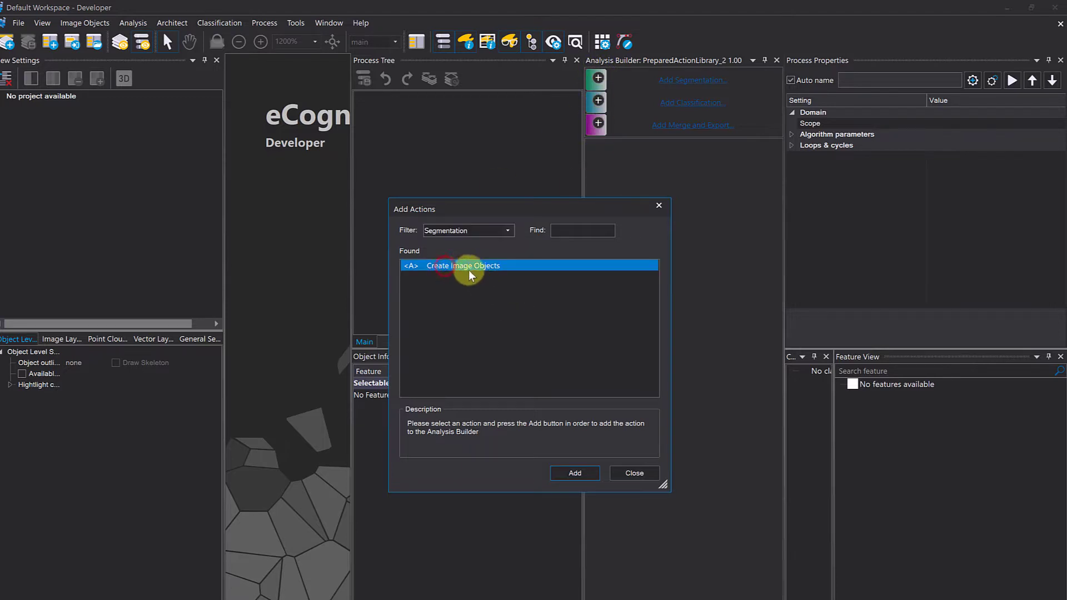
pyautogui.click(578, 469)
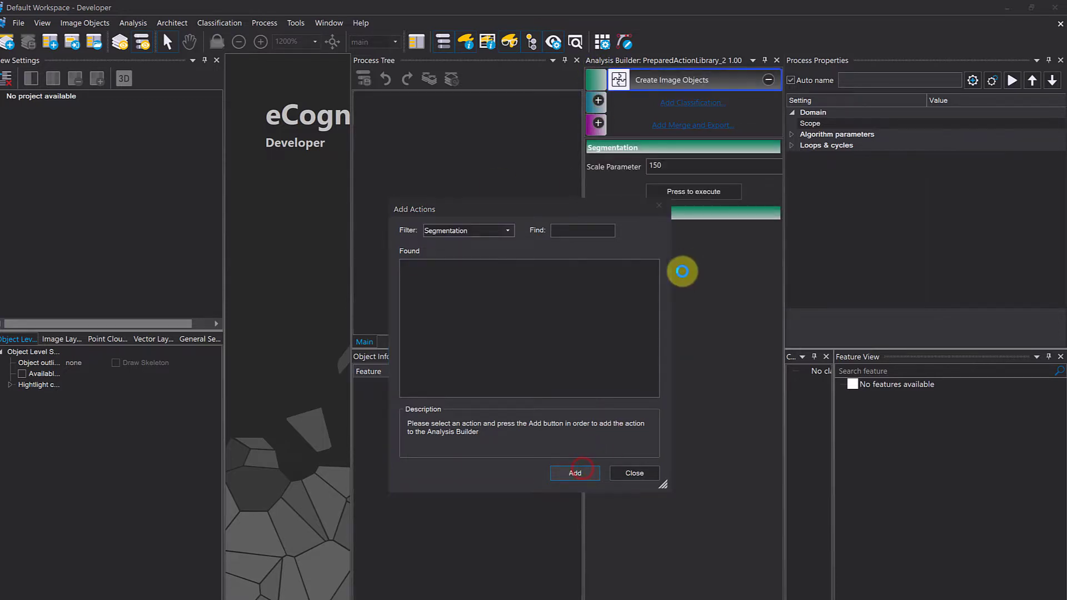
pyautogui.click(657, 210)
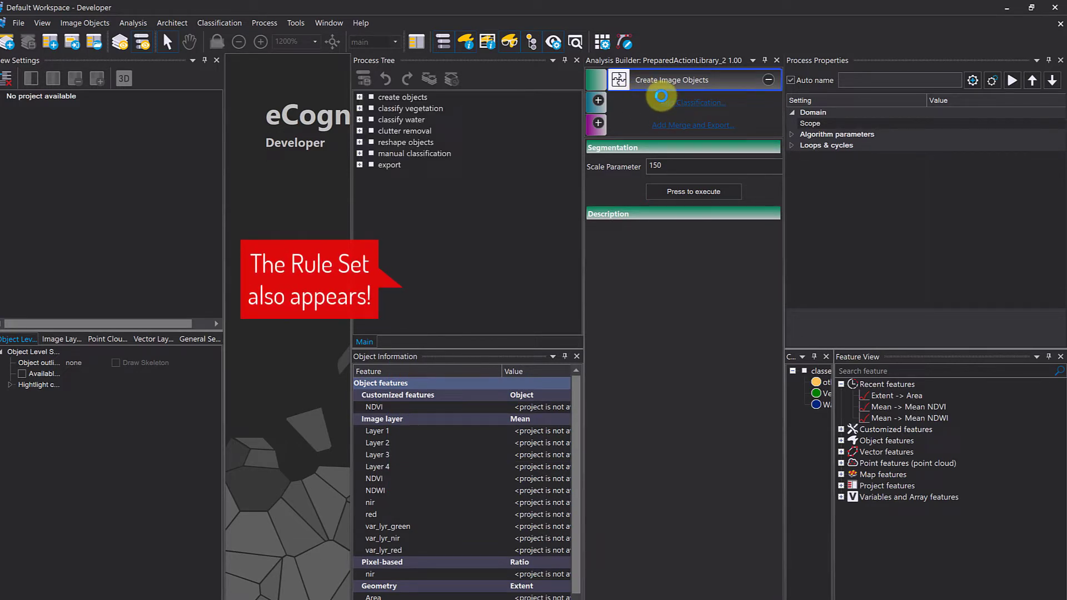
# Step: Add the Classify Vegetation, Classify Water, Clutter Removal and Manual Classification actions to the classification section
pyautogui.click(598, 102)
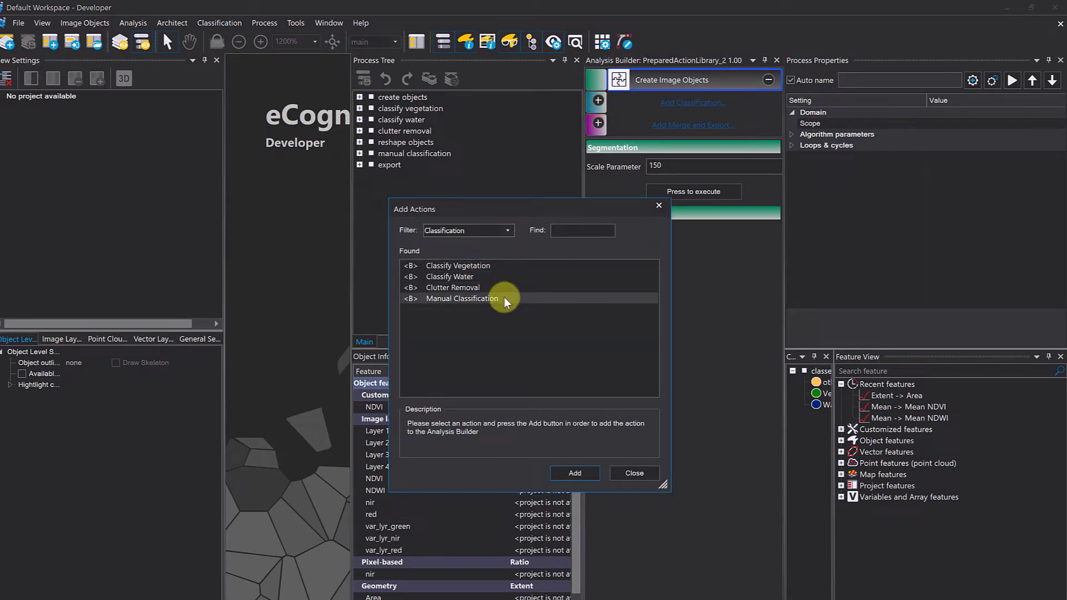
pyautogui.doubleClick(473, 267)
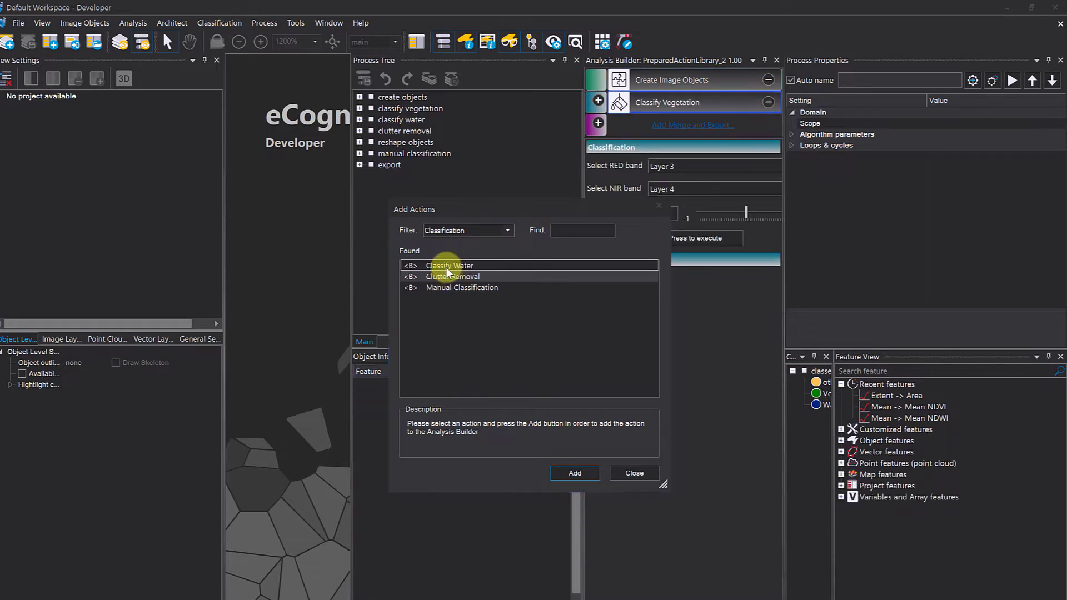
pyautogui.click(451, 266)
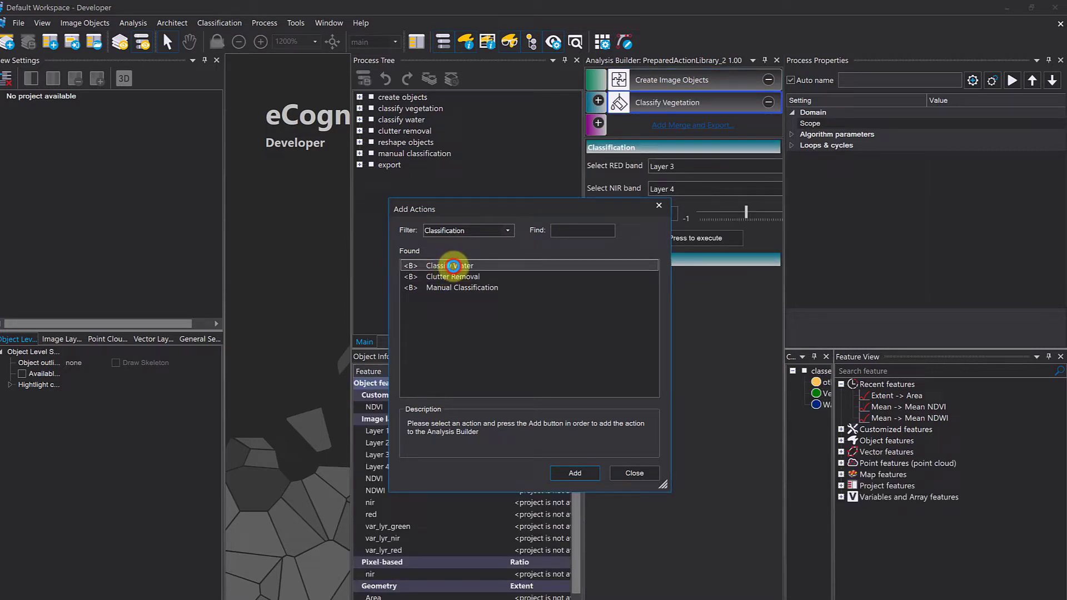
pyautogui.doubleClick(453, 266)
pyautogui.doubleClick(449, 266)
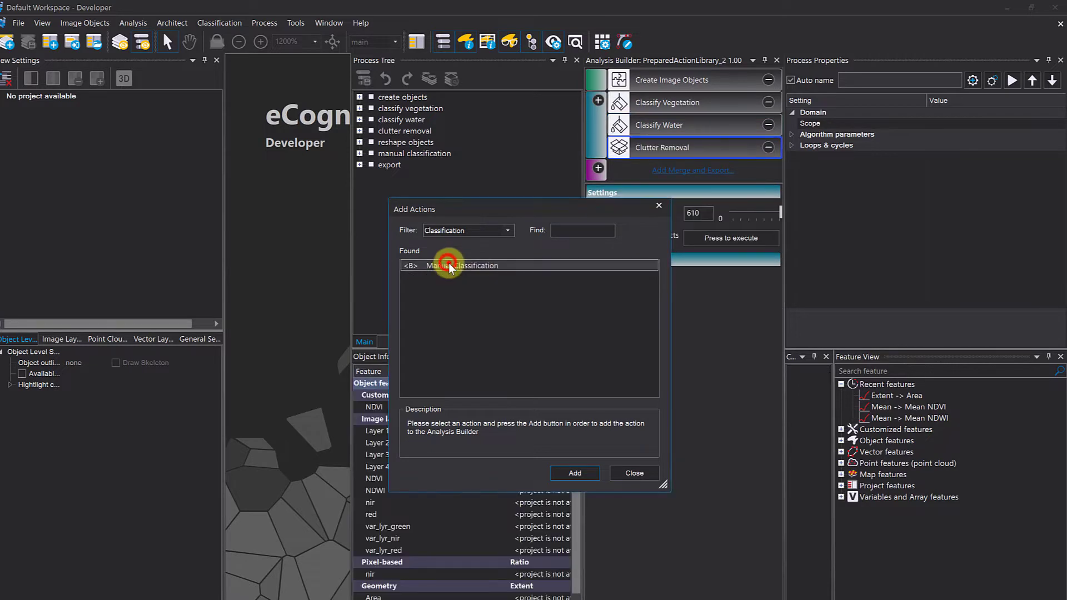
pyautogui.doubleClick(448, 266)
pyautogui.click(625, 473)
# Step: Add the Merge Objects and Export Vector Layer actions to the merge and export section
pyautogui.click(598, 190)
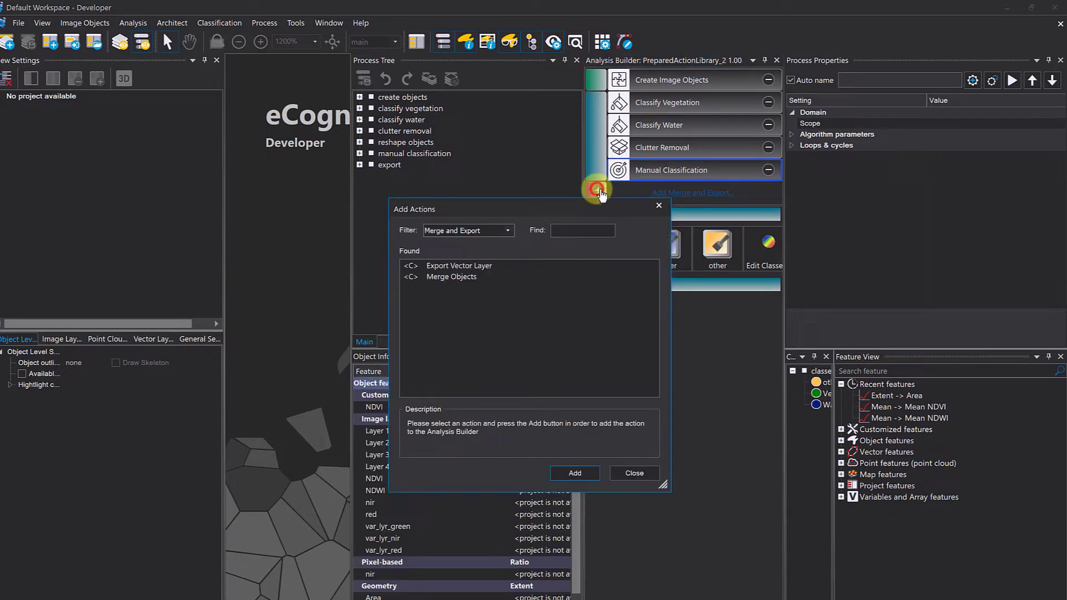
pyautogui.doubleClick(453, 277)
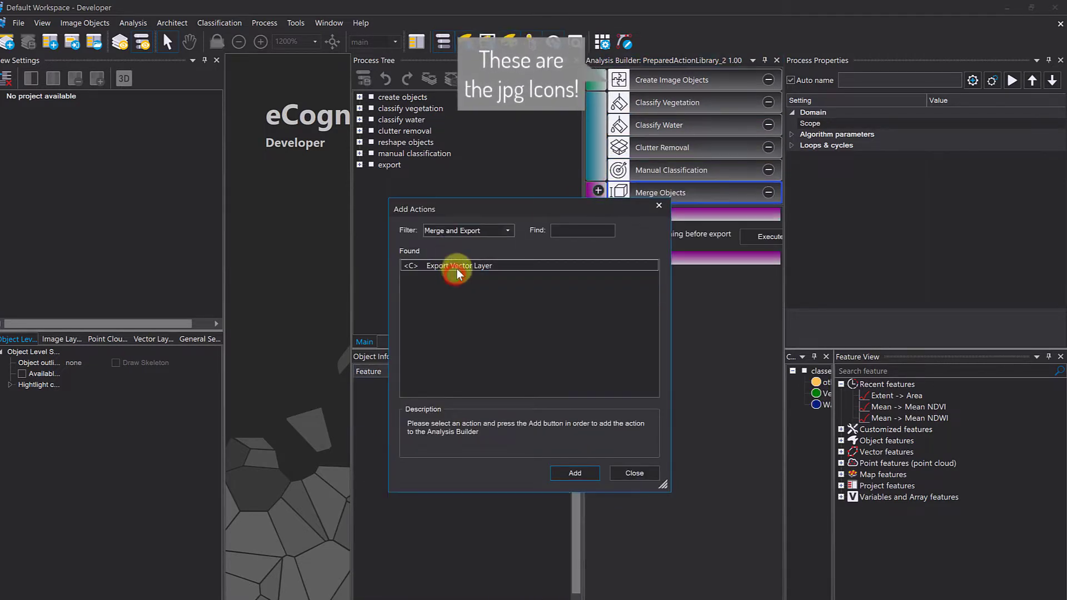
pyautogui.doubleClick(456, 267)
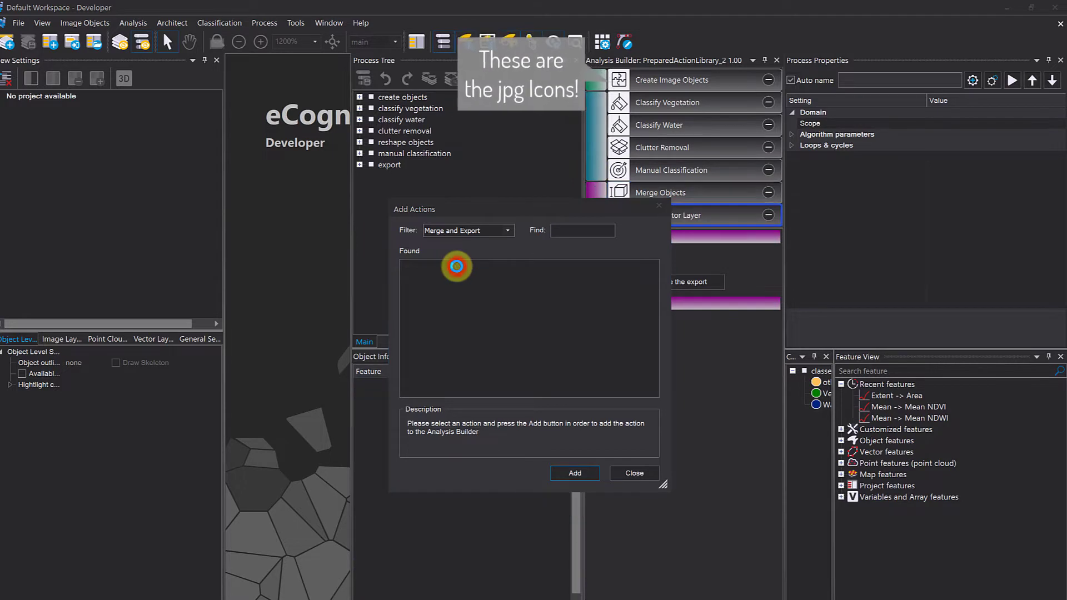
pyautogui.click(619, 472)
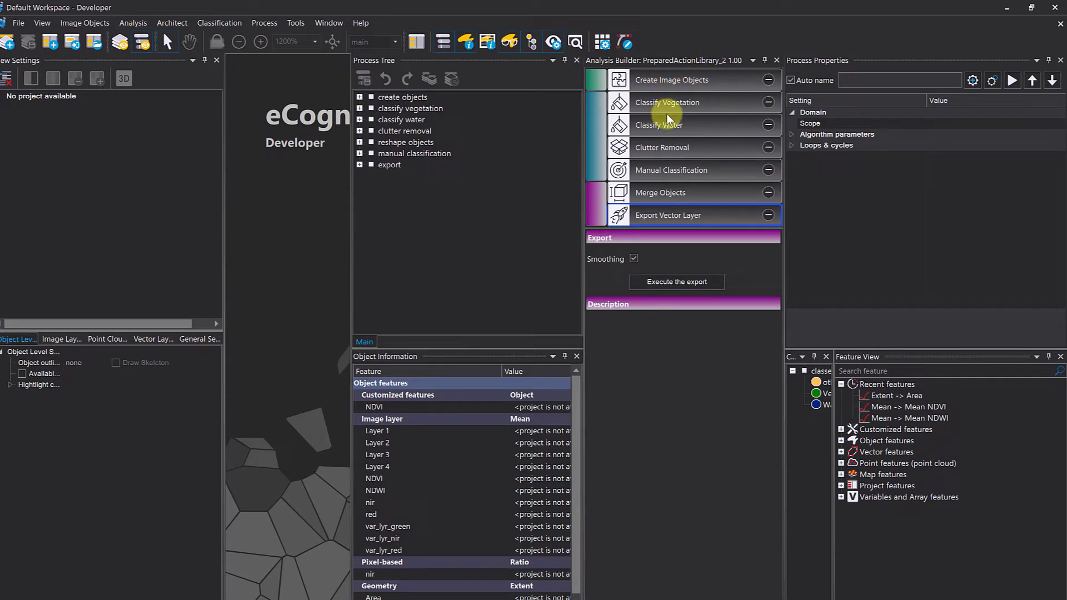
# Step: Examine the Classify Vegetation and Create Image Objects settings, including the scale parameter, and the processes under create objects in the rule set
pyautogui.click(633, 109)
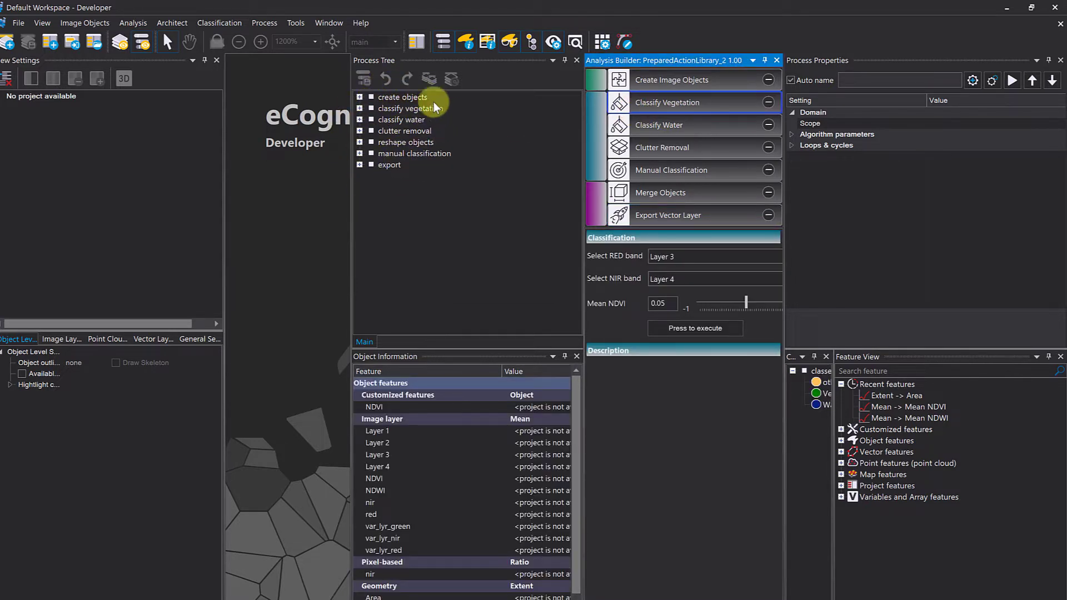
pyautogui.click(619, 80)
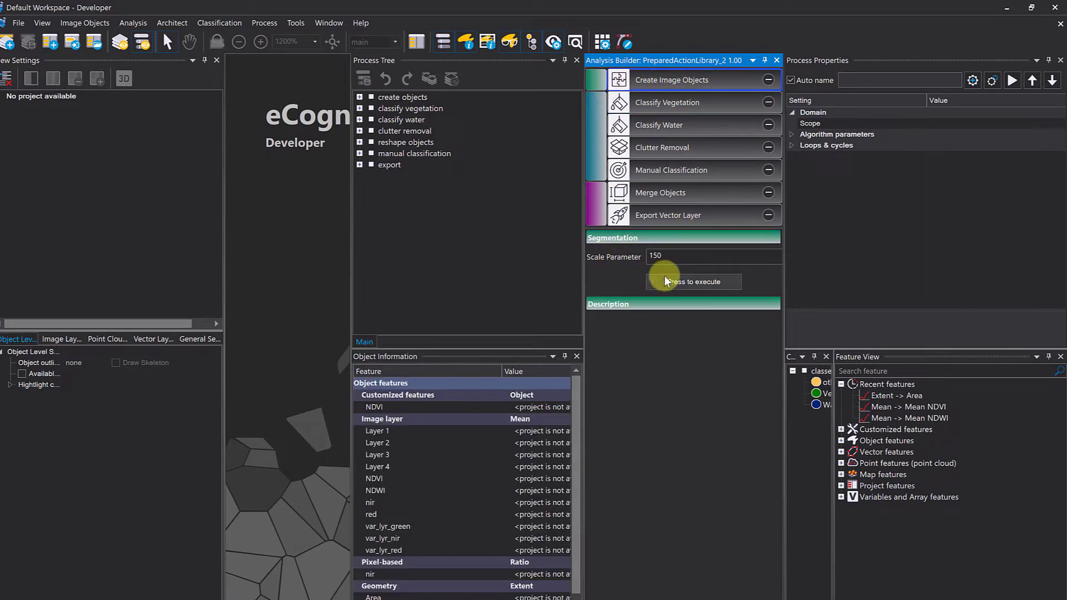
pyautogui.click(692, 282)
pyautogui.click(406, 99)
pyautogui.click(361, 96)
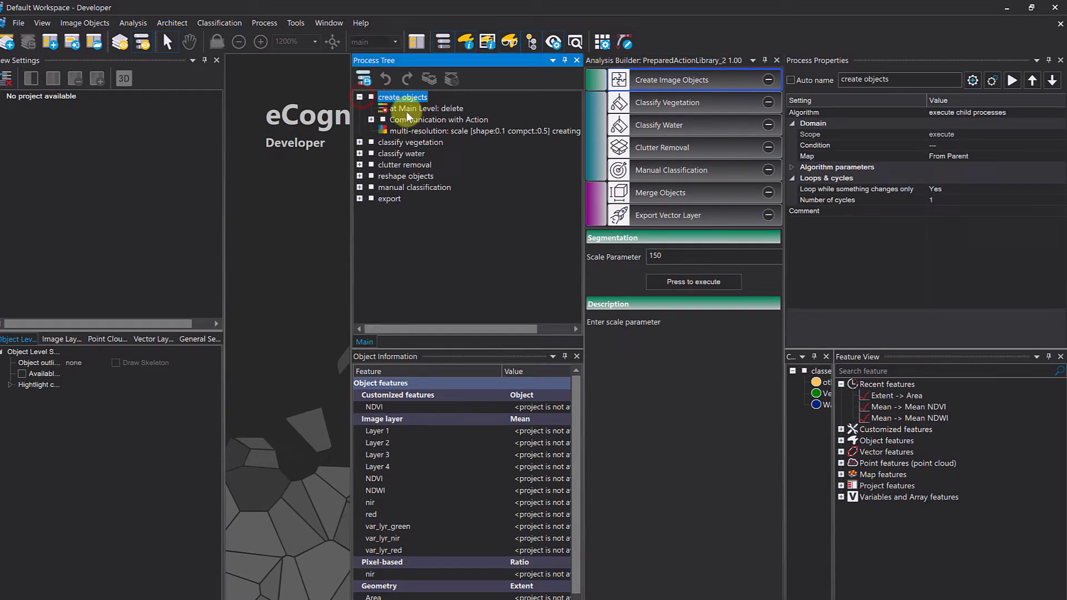
pyautogui.click(370, 119)
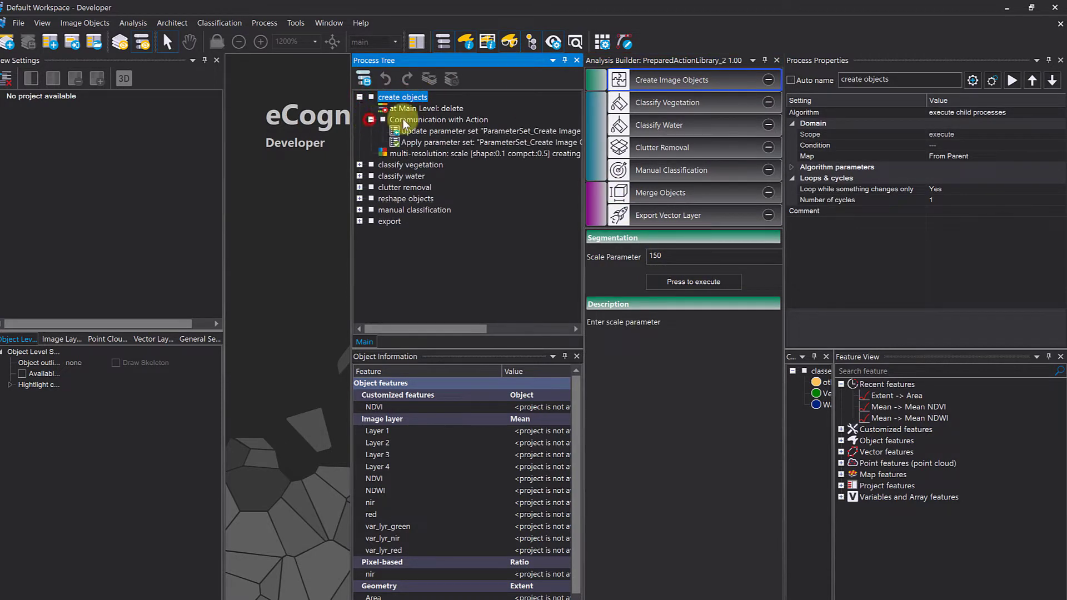
pyautogui.click(371, 119)
pyautogui.click(359, 97)
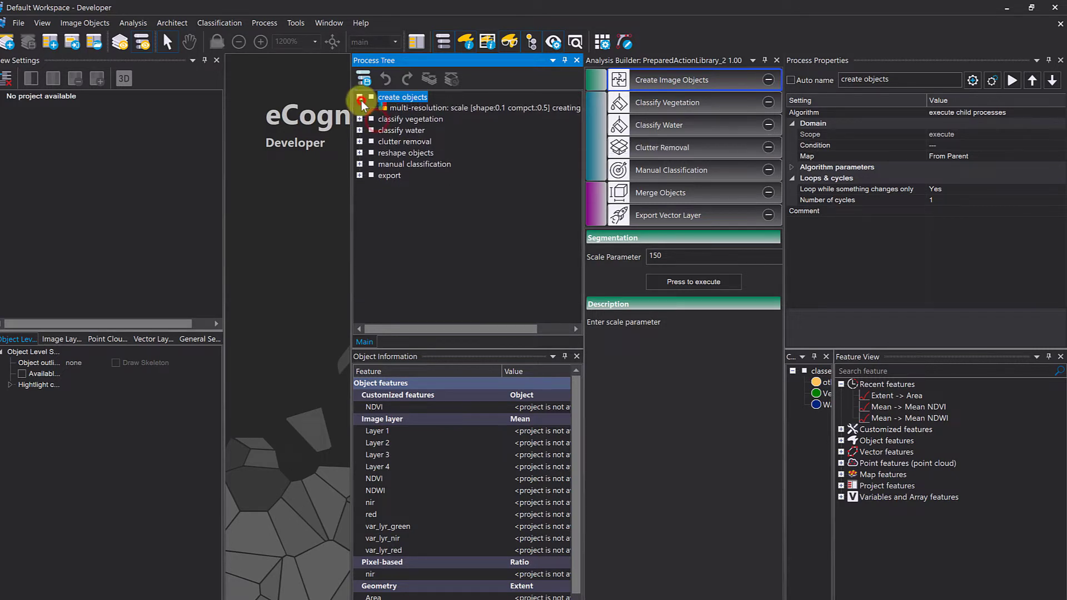
pyautogui.click(688, 265)
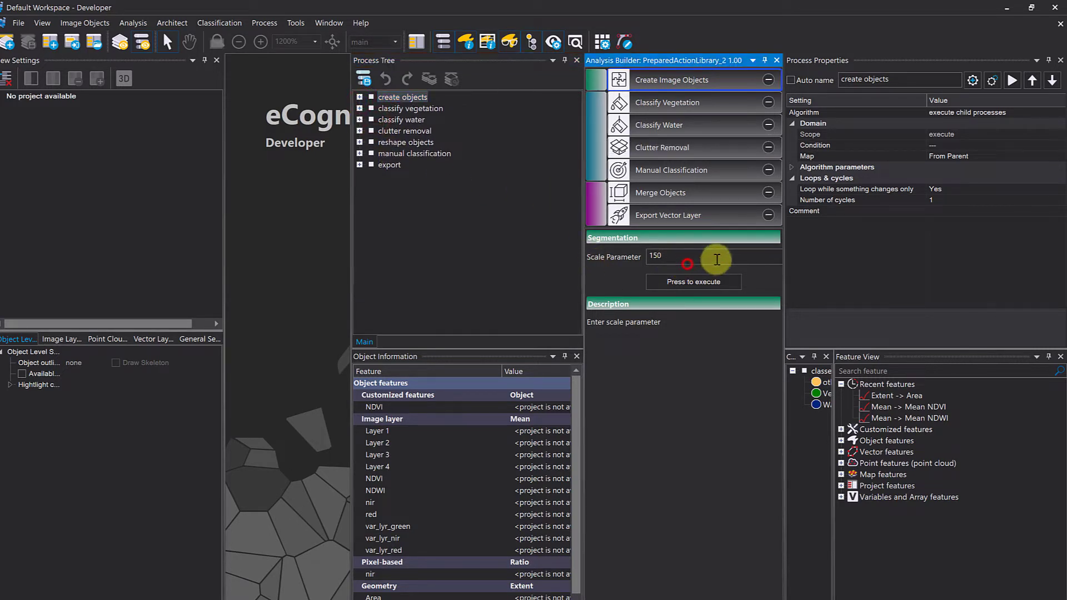
pyautogui.click(663, 259)
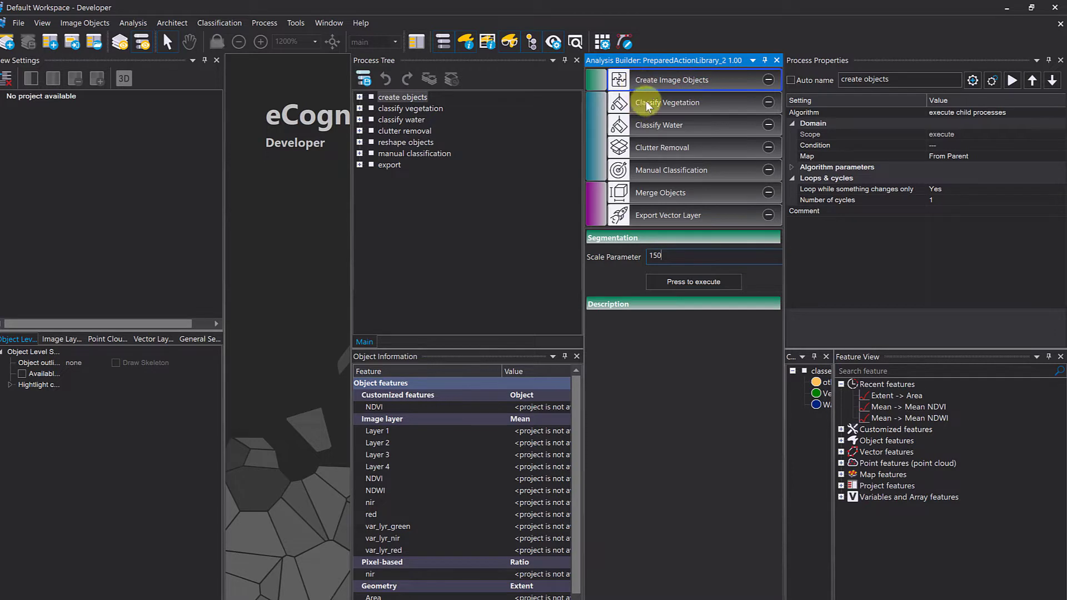
# Step: Move the Clutter Removal action above Classify Water in the Analysis Builder and remove it from the workflow
pyautogui.click(735, 125)
pyautogui.moveTo(732, 149); pyautogui.dragTo(669, 135)
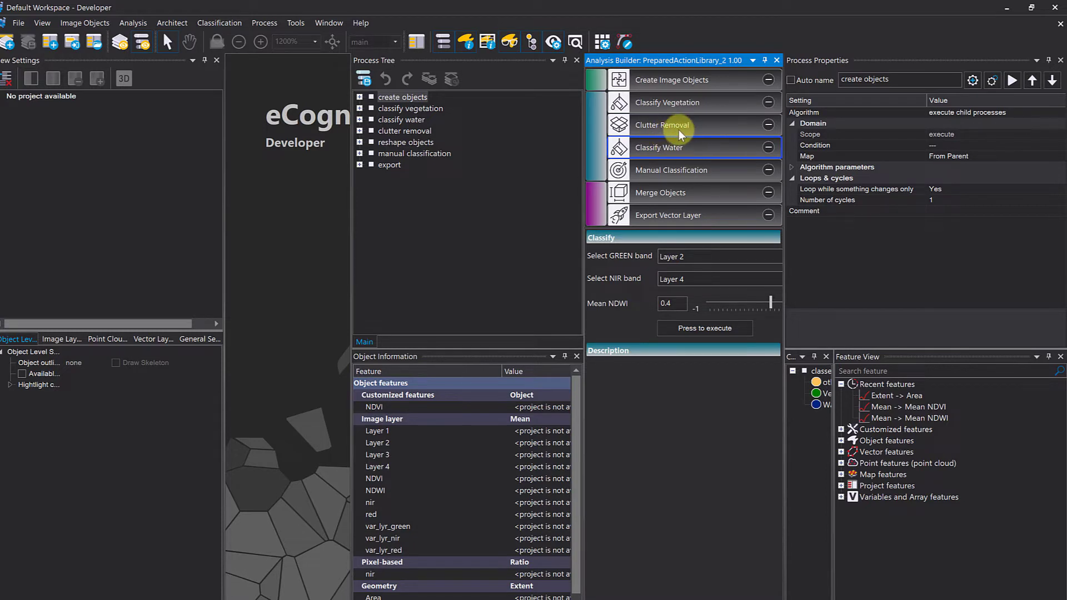
pyautogui.click(768, 124)
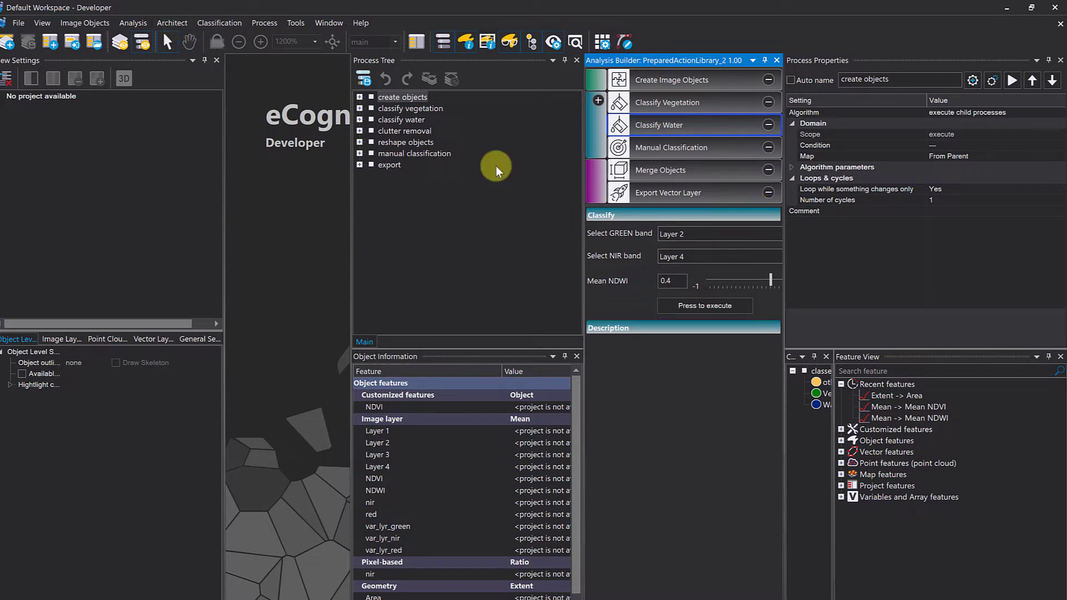
# Step: Load the saved solution LCC Solution.dax into the Analysis Builder and select its Create Image Objects action
pyautogui.click(171, 23)
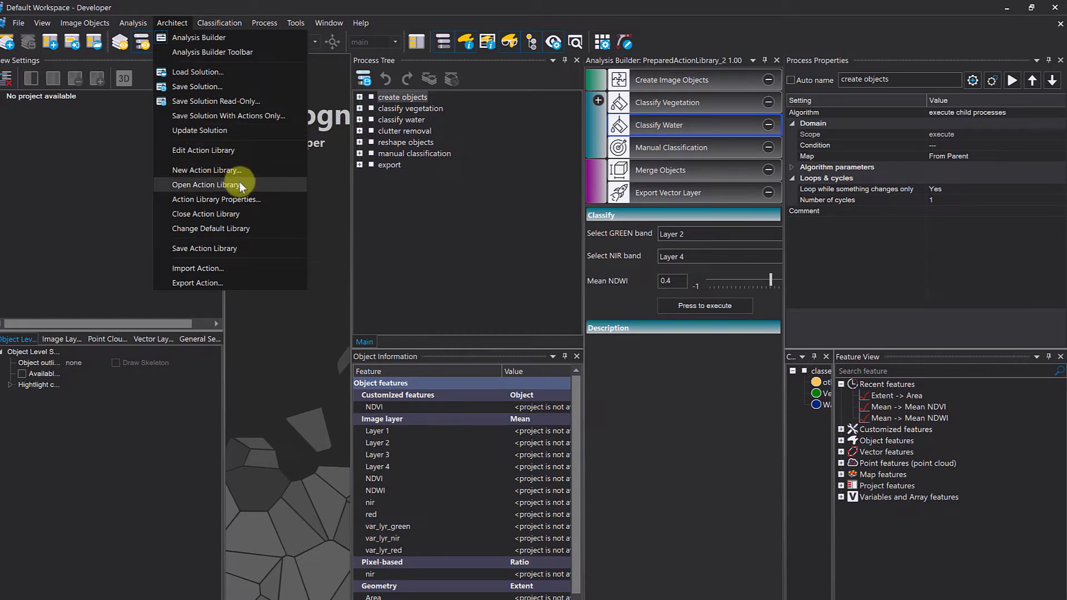
pyautogui.click(201, 78)
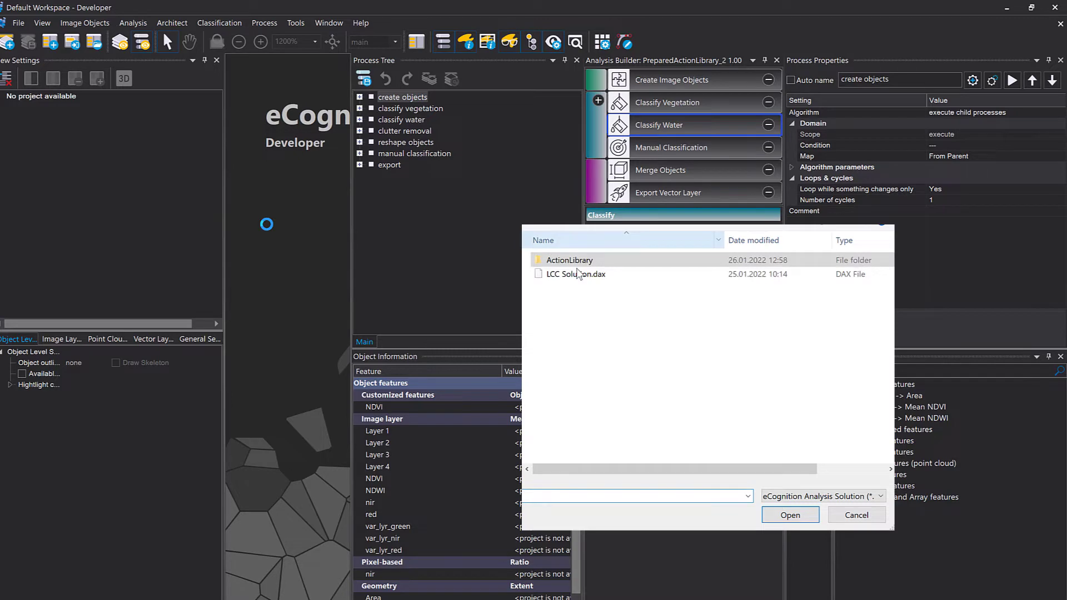
pyautogui.click(579, 279)
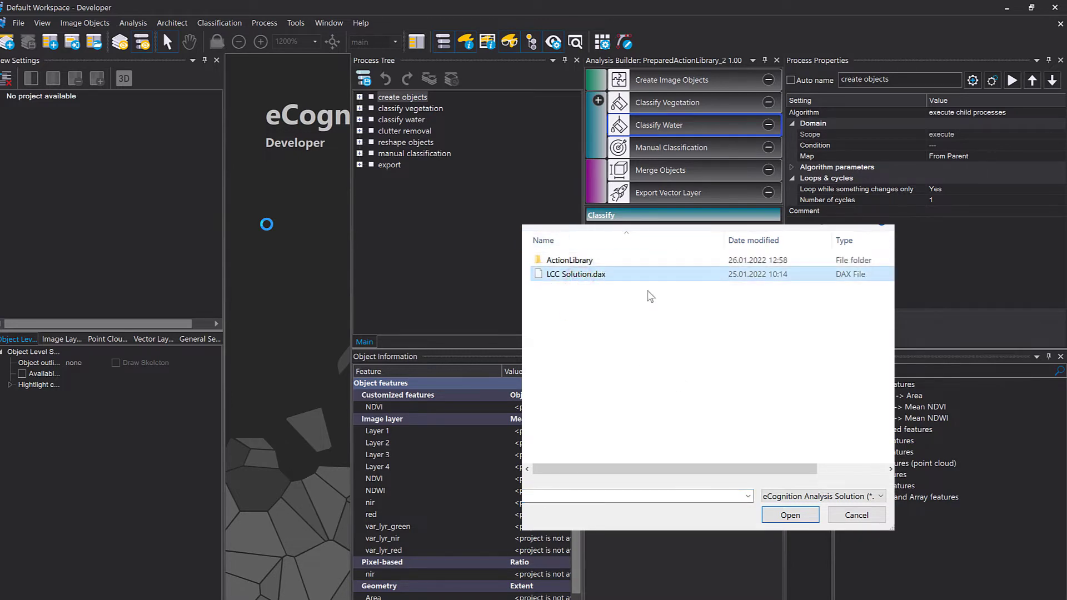
pyautogui.click(789, 516)
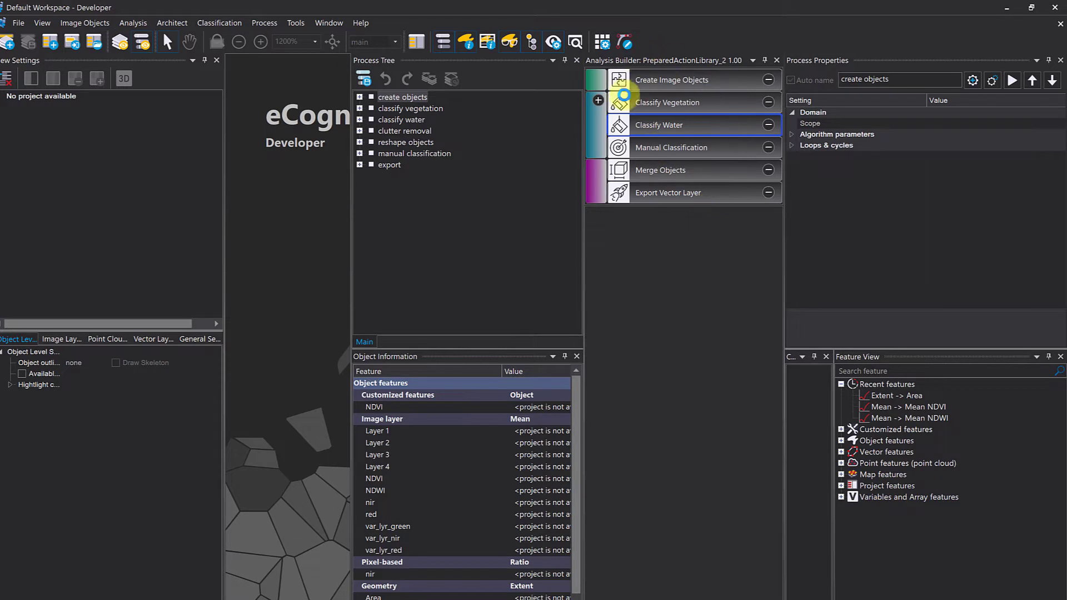
pyautogui.click(636, 79)
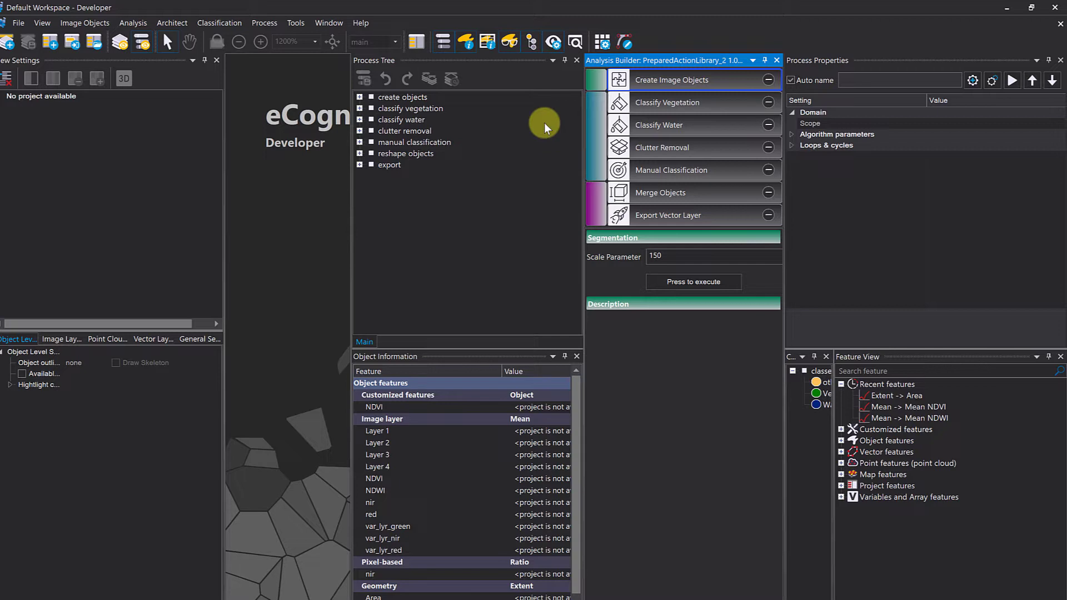
# Step: Close the Process Tree and Object Information windows
pyautogui.click(576, 61)
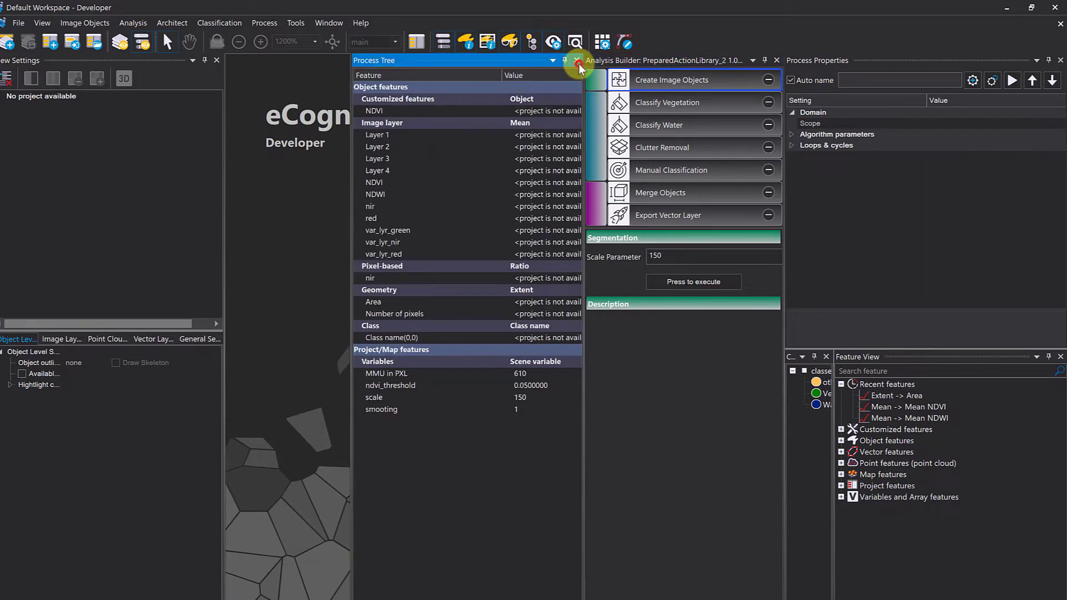
pyautogui.click(577, 60)
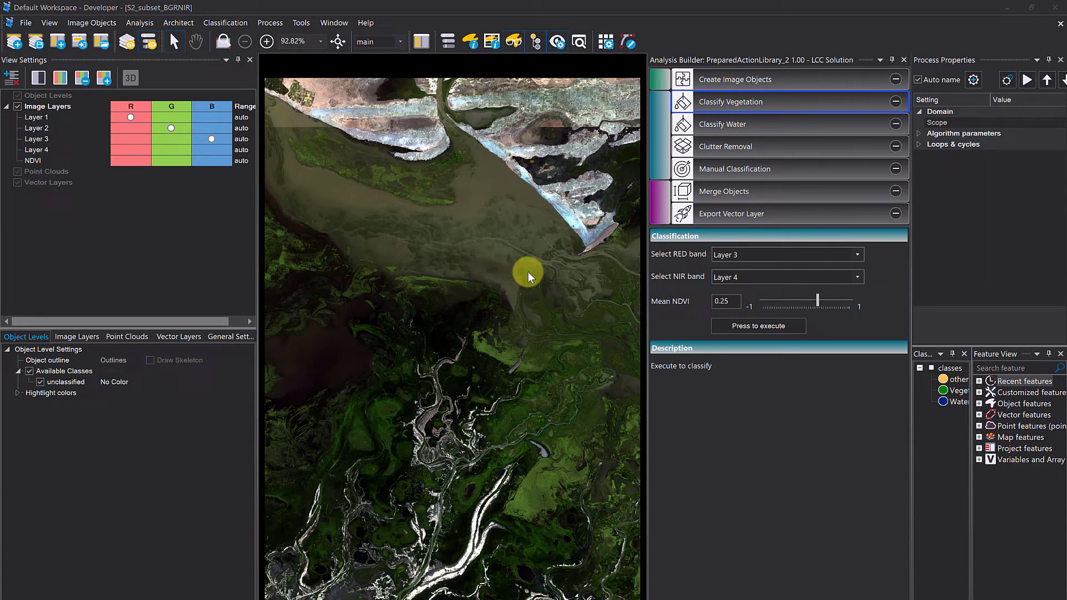
# Step: Run the Create Image Objects segmentation at scale parameter 150, and rerun it with the scale parameter set to 250
pyautogui.click(729, 76)
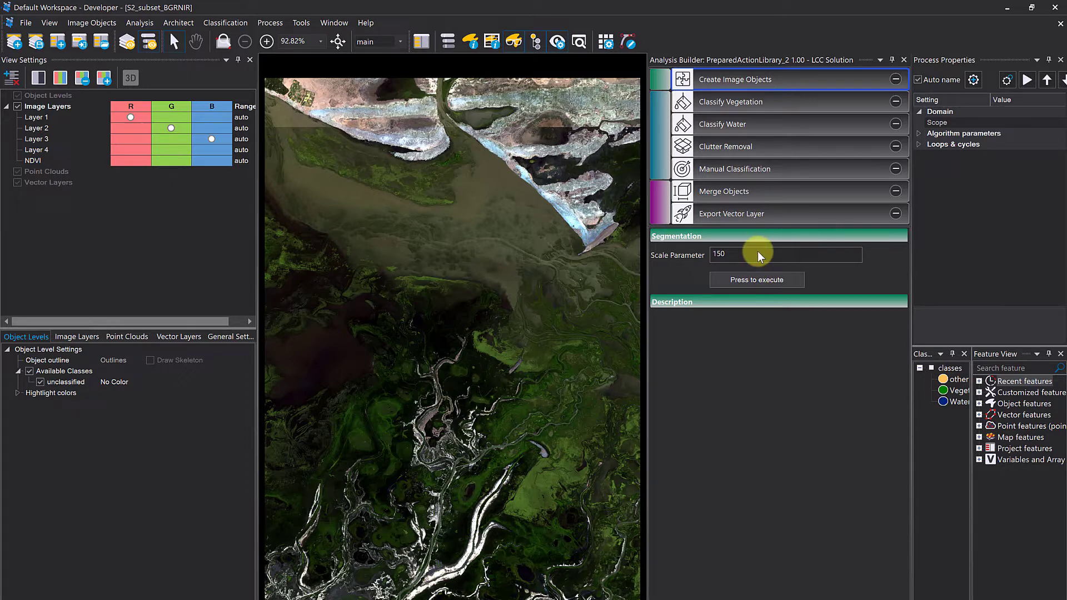
pyautogui.click(786, 283)
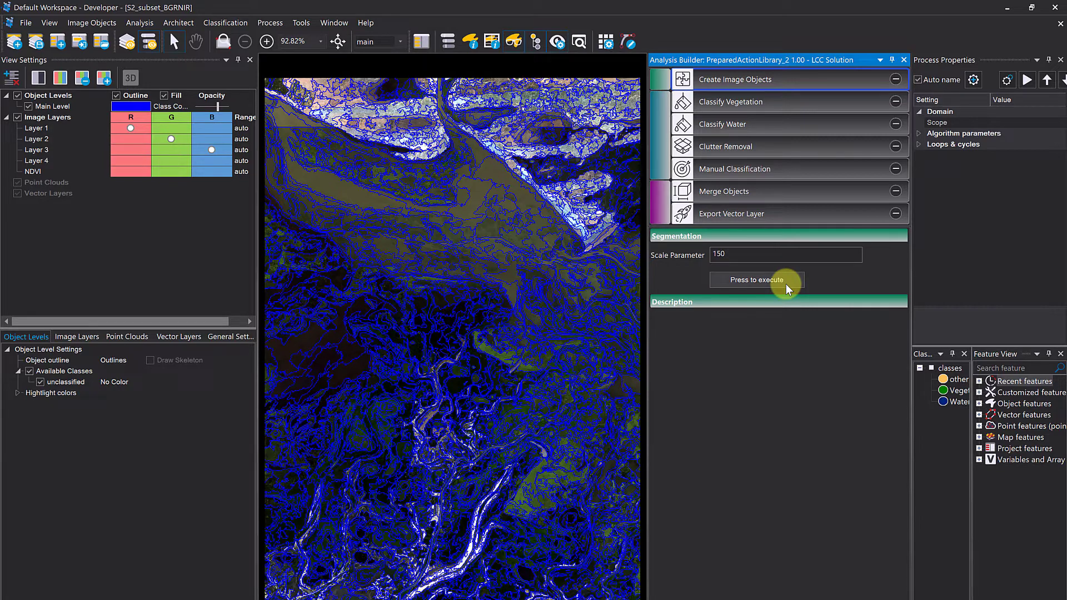
pyautogui.moveTo(770, 255); pyautogui.dragTo(693, 259)
pyautogui.write('2')
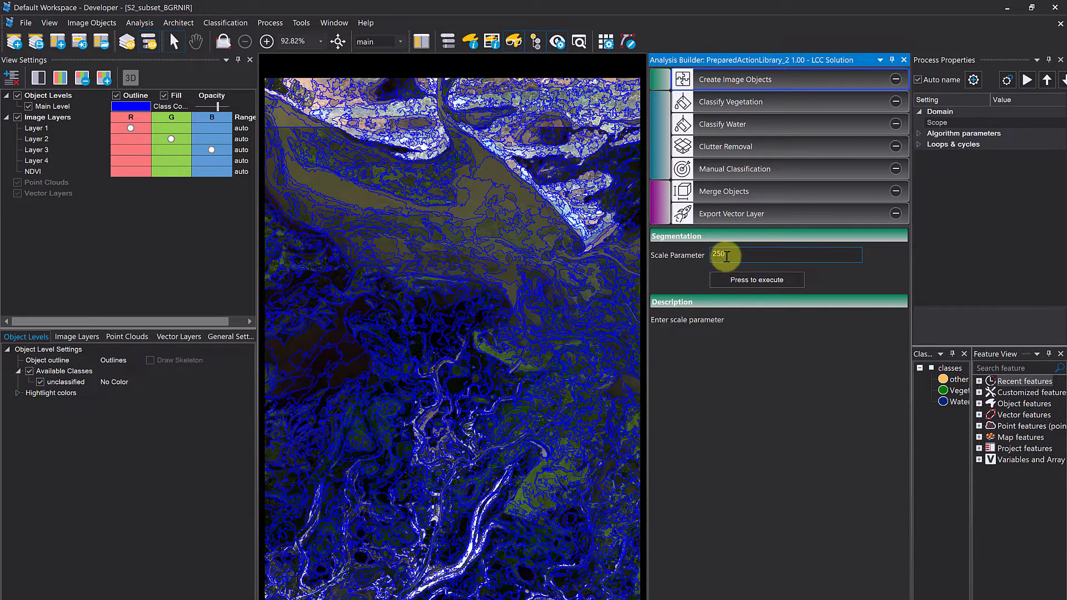
pyautogui.click(743, 282)
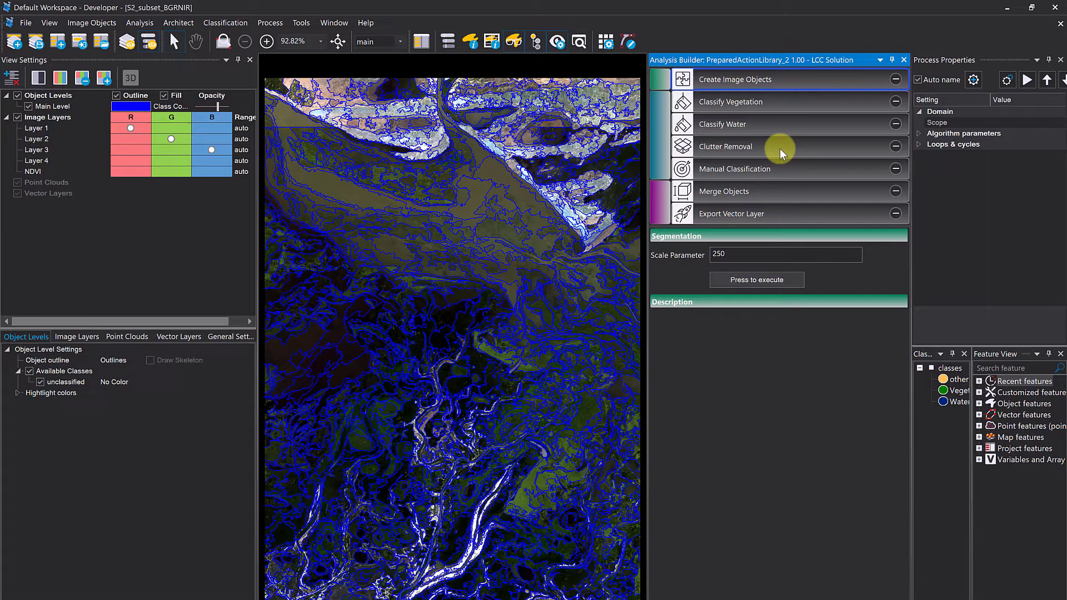
# Step: With the Classify Vegetation action selected, split the image view into two stacked panes and hide the object levels in the upper one
pyautogui.click(778, 105)
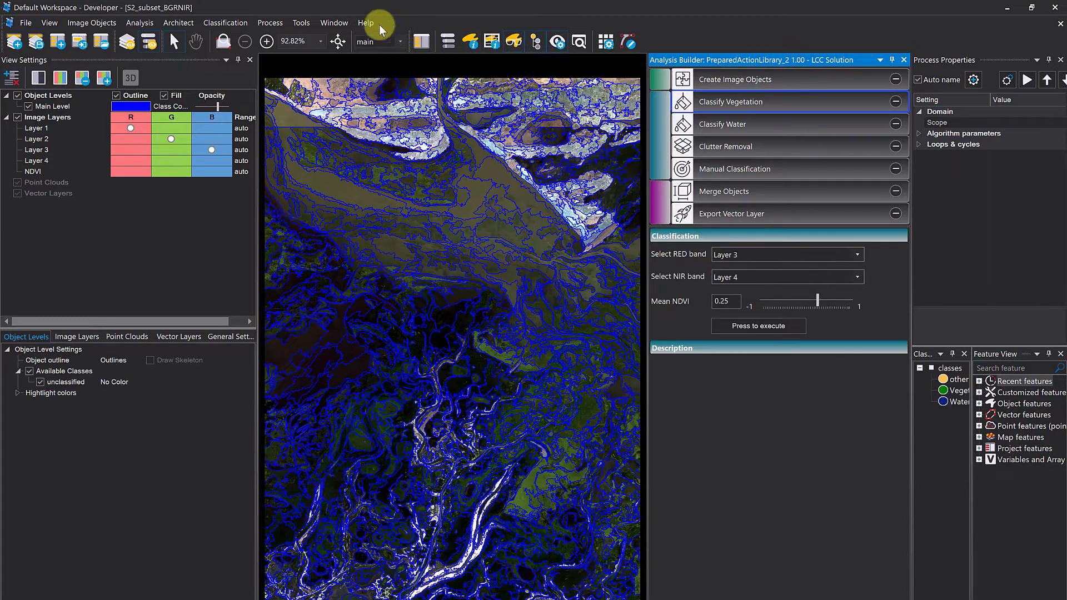
pyautogui.click(334, 23)
pyautogui.click(347, 47)
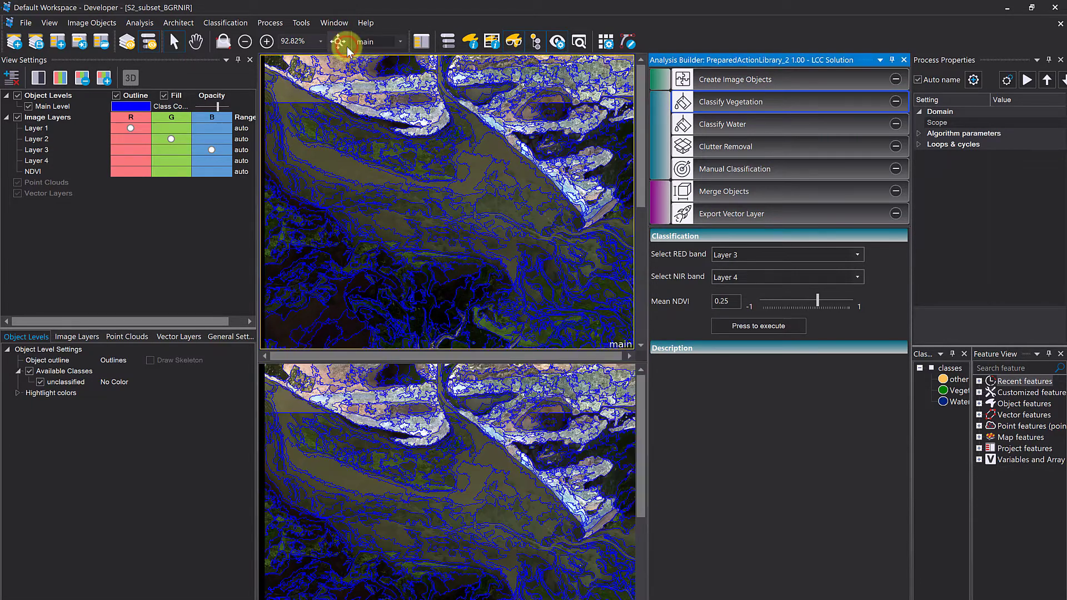
pyautogui.click(18, 95)
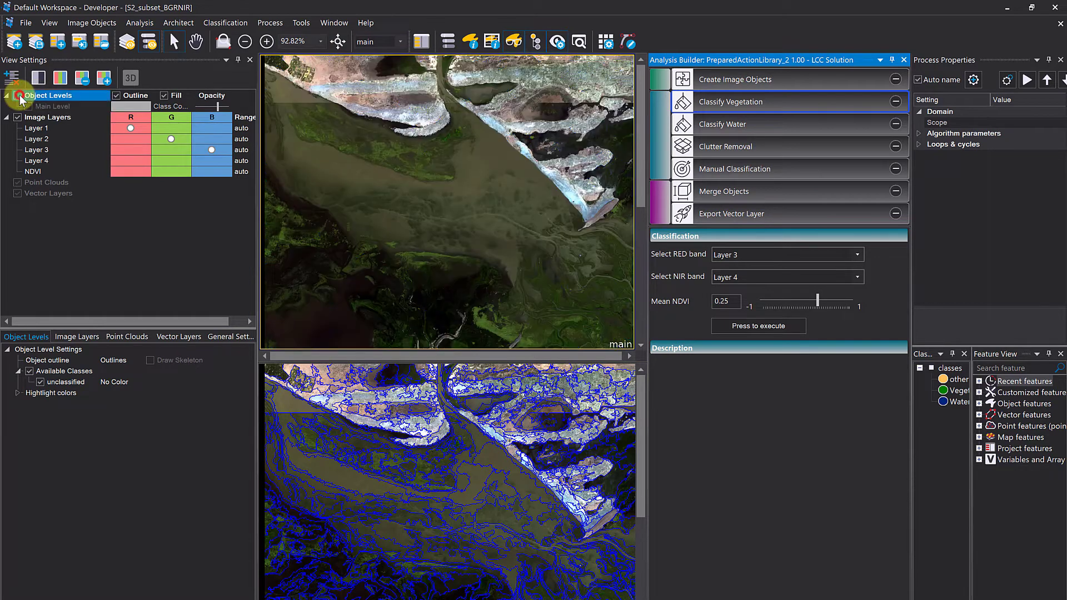
pyautogui.click(467, 443)
pyautogui.scroll(-2, 469, 276)
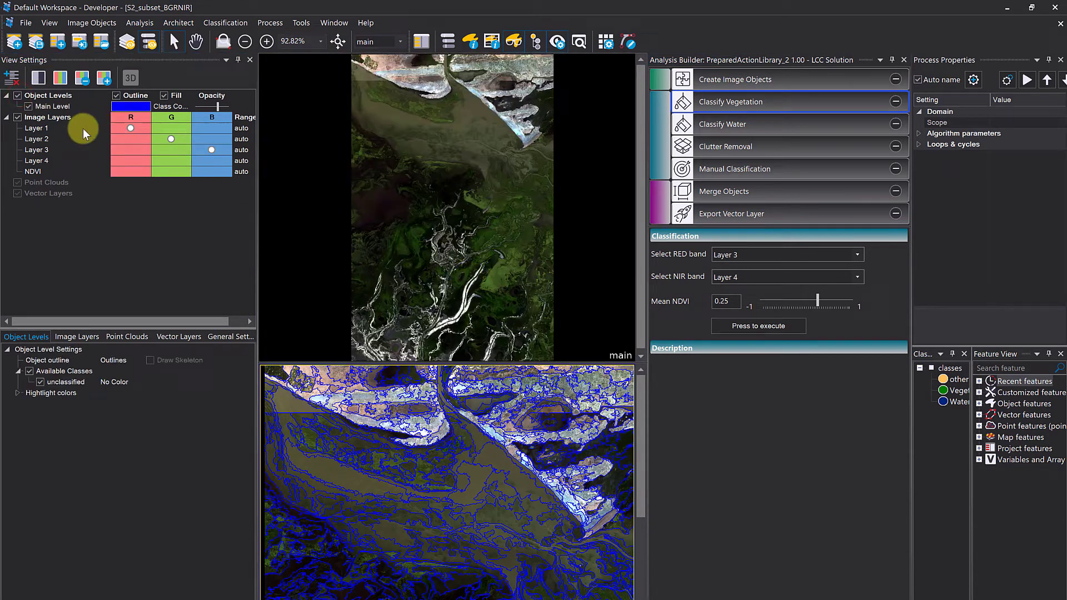
# Step: Add Layer 4 to the red channel of the upper image view
pyautogui.click(135, 165)
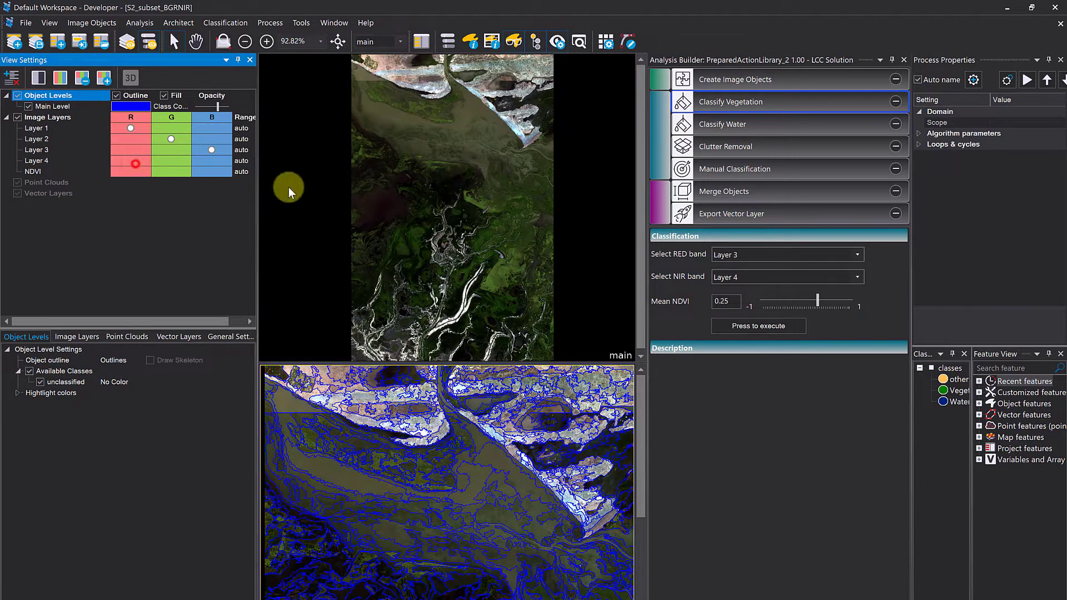
pyautogui.click(422, 202)
pyautogui.click(139, 159)
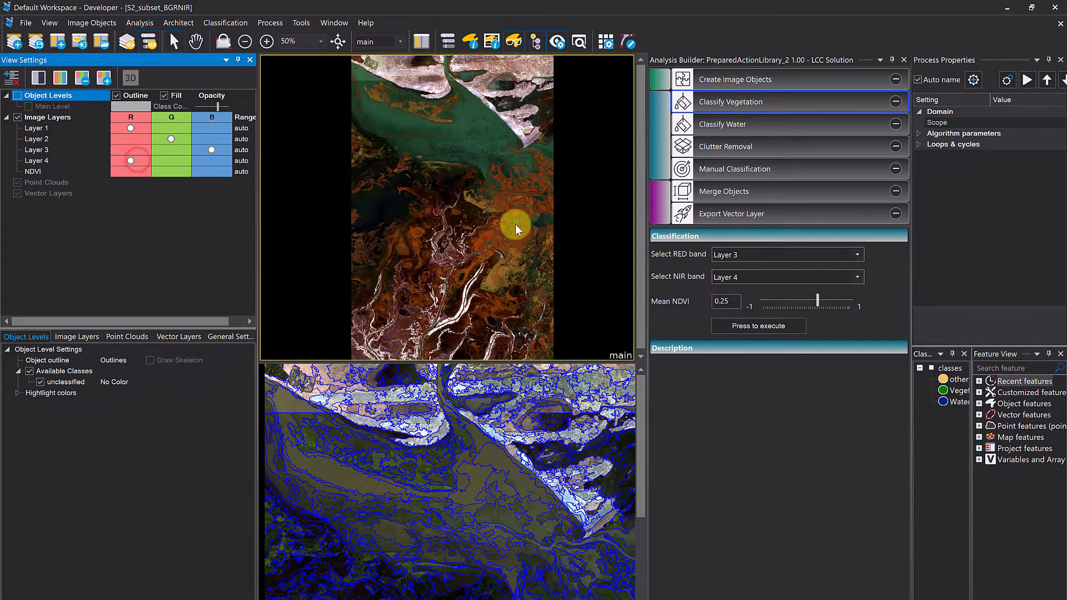
# Step: Run Classify Vegetation with Layer 3 as the RED band, Layer 4 as the NIR band and a Mean NDVI of 0.25
pyautogui.click(568, 414)
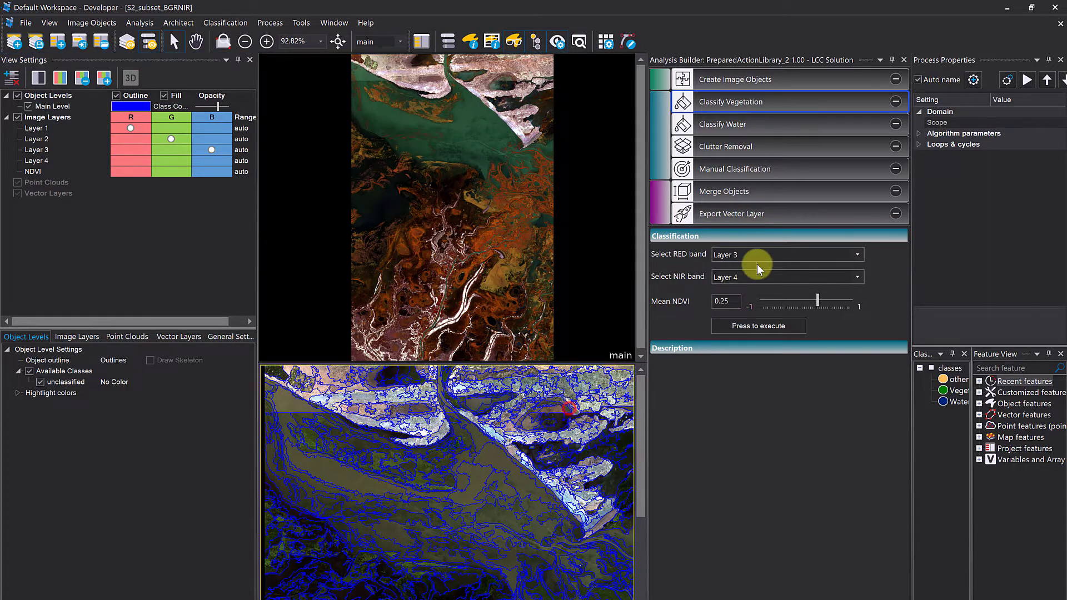
pyautogui.click(689, 253)
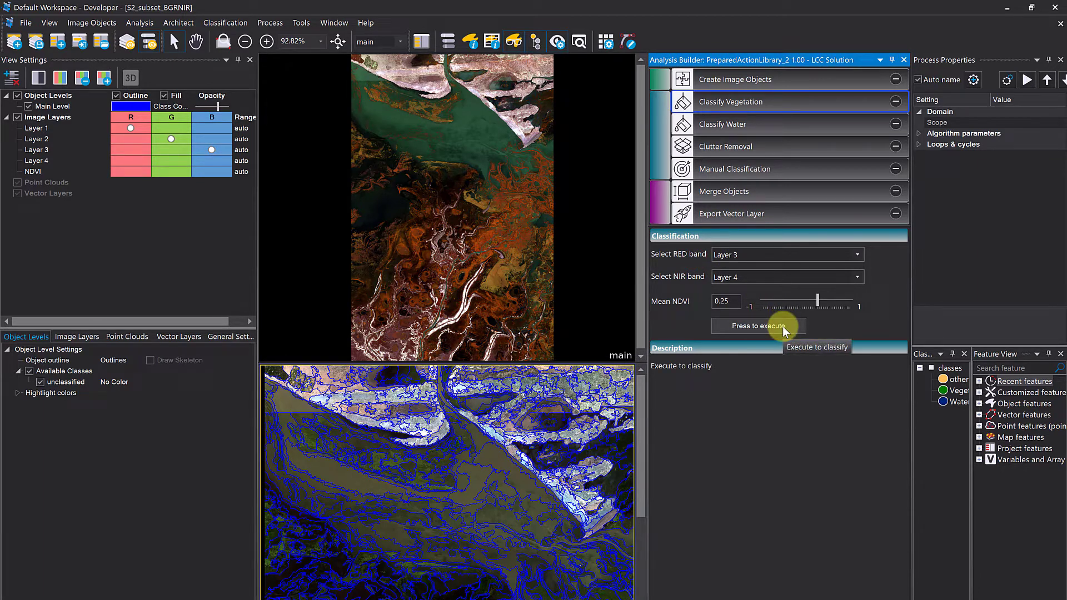
pyautogui.moveTo(817, 301); pyautogui.dragTo(817, 304)
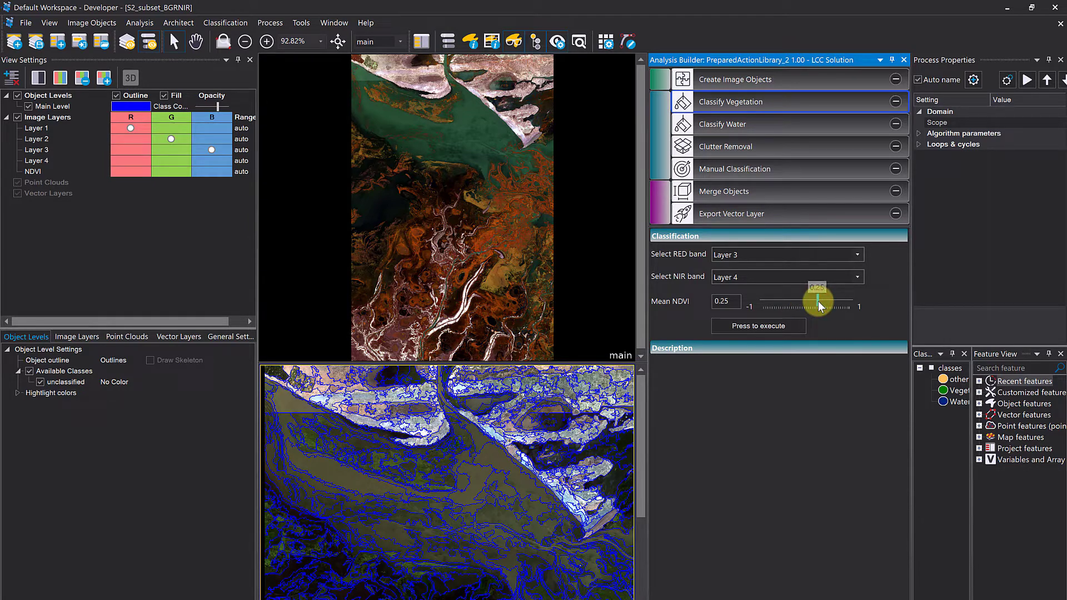
pyautogui.click(784, 326)
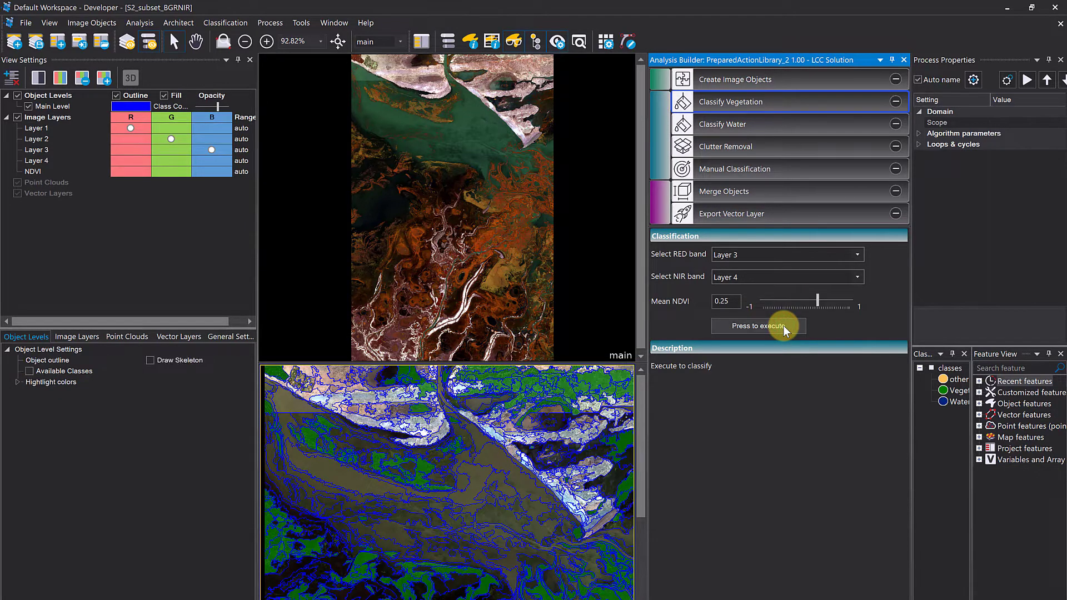
# Step: Switch the two split image panes to the Side by Side View and show the full scene
pyautogui.click(333, 22)
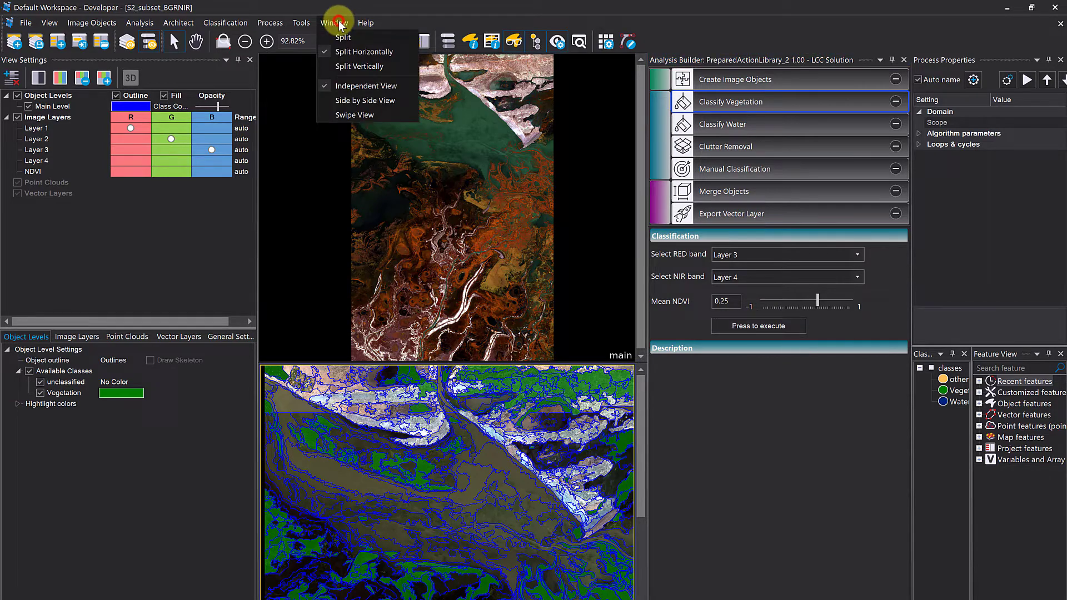
pyautogui.click(364, 96)
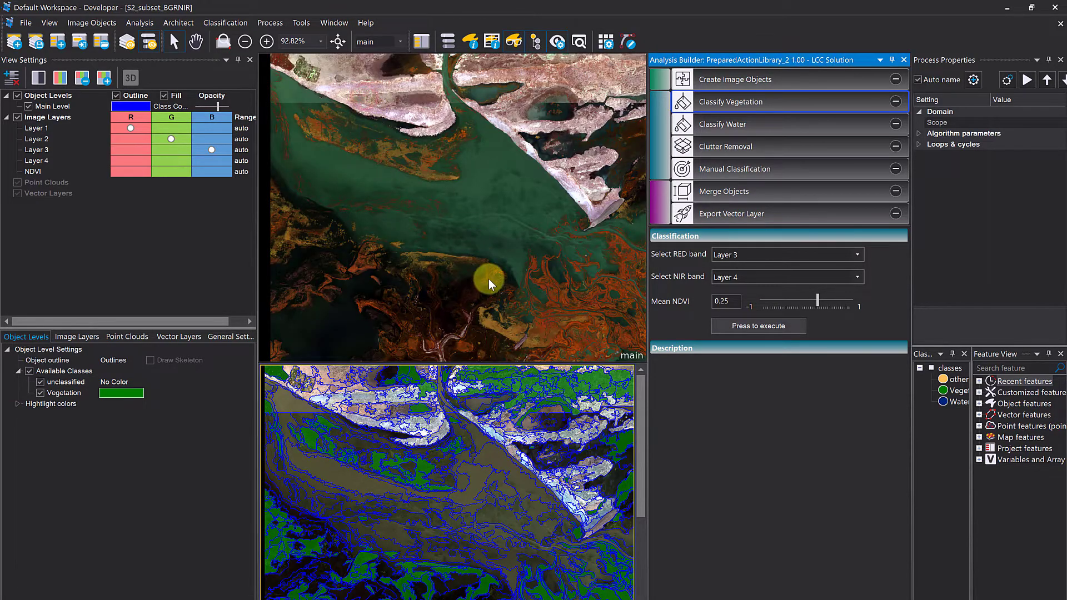
pyautogui.scroll(-3, 488, 278)
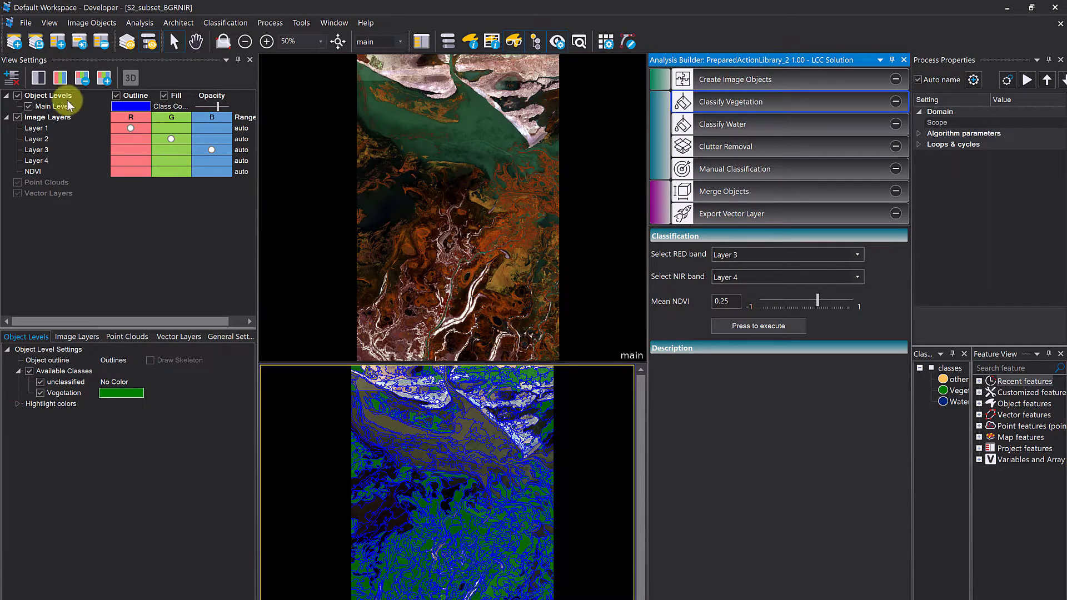
# Step: Hide the object outlines in the lower view and rerun Classify Vegetation with a Mean NDVI of 0.15, comparing both views
pyautogui.click(116, 95)
pyautogui.moveTo(818, 298); pyautogui.dragTo(814, 300)
pyautogui.click(782, 326)
pyautogui.scroll(2, 470, 281)
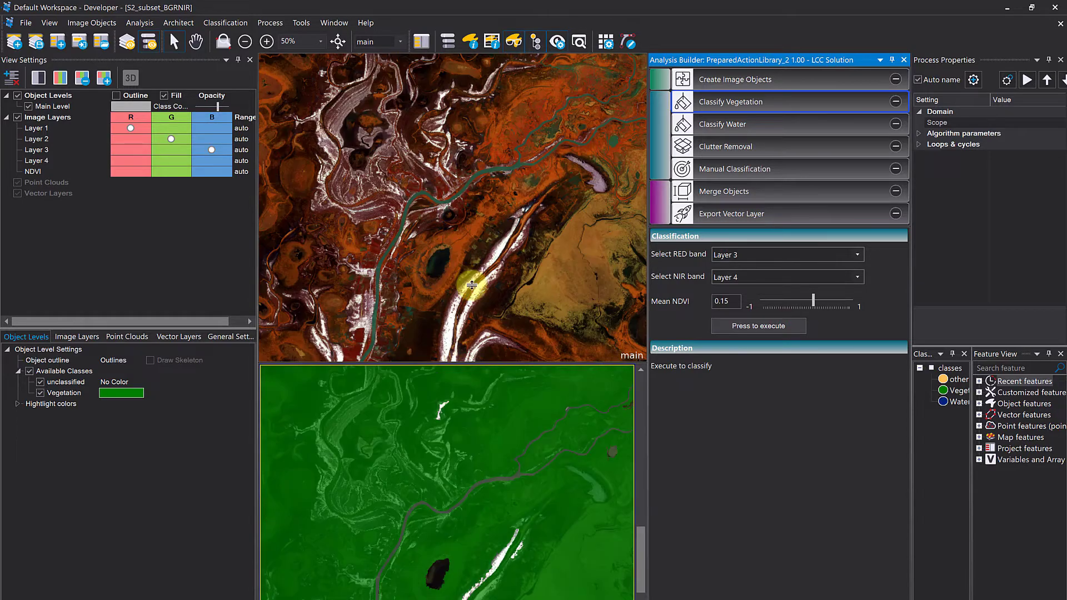
pyautogui.moveTo(508, 128); pyautogui.dragTo(508, 305)
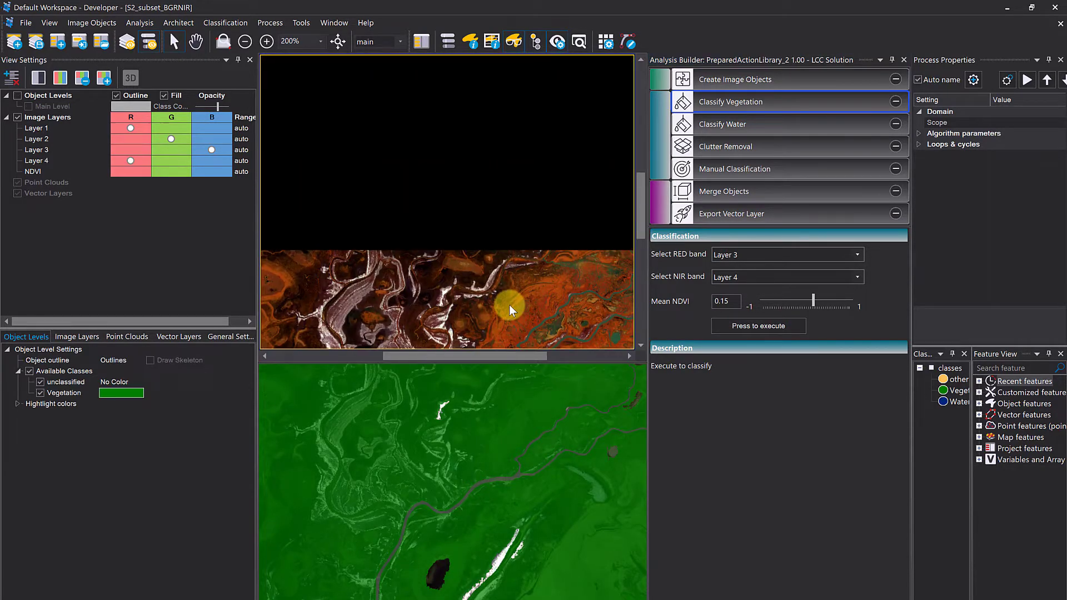
pyautogui.moveTo(508, 238); pyautogui.dragTo(519, 310)
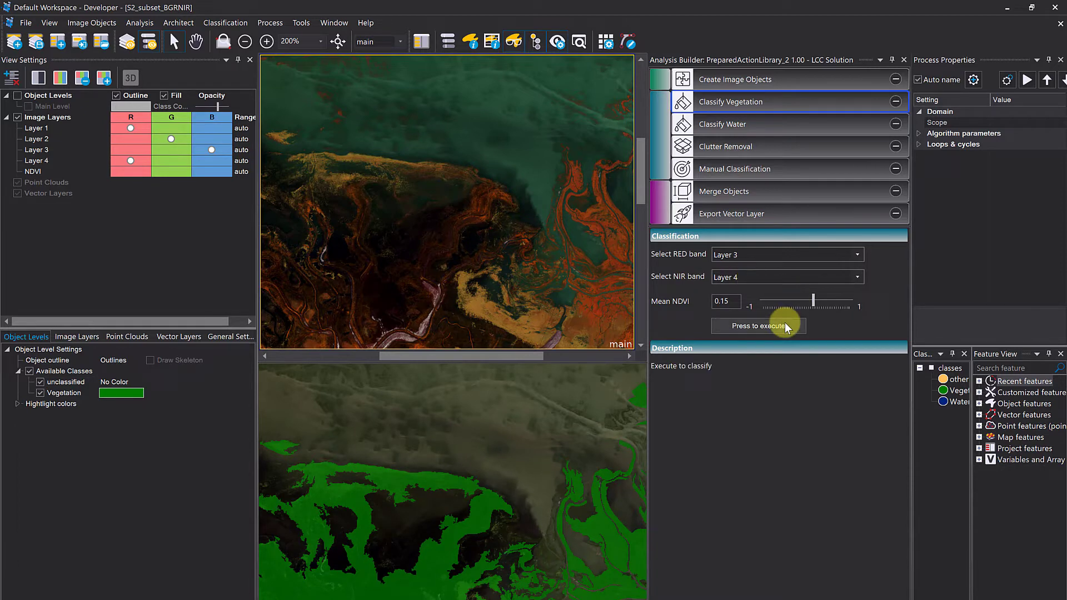
pyautogui.moveTo(523, 259); pyautogui.dragTo(472, 232)
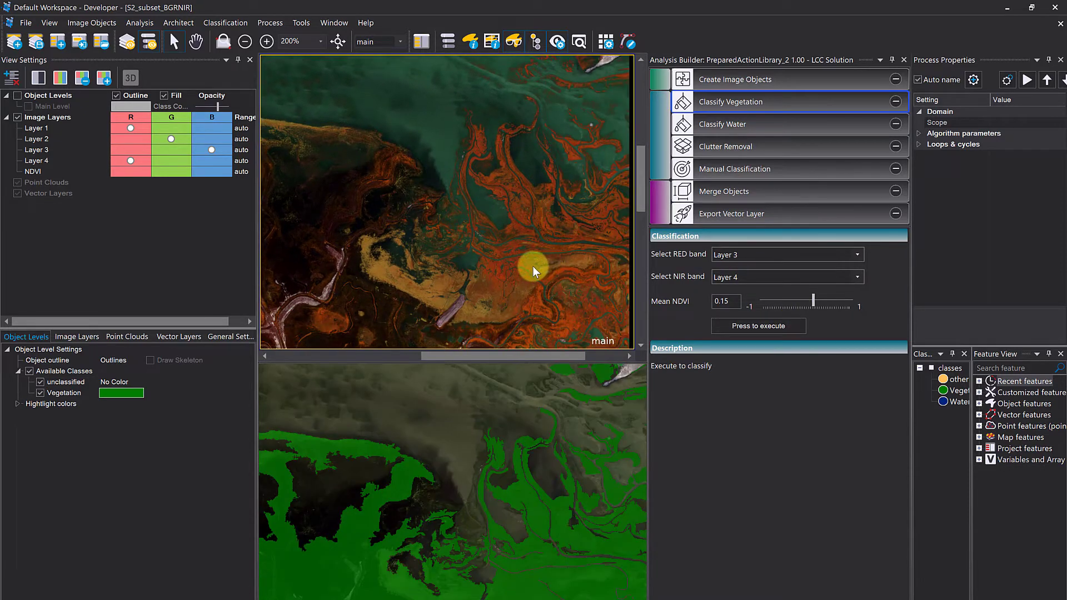
pyautogui.moveTo(528, 267); pyautogui.dragTo(336, 178)
# Step: Run the Classify Water action with Layer 2 as the GREEN band, Layer 4 as the NIR band and a Mean NDWI of 0.4
pyautogui.click(725, 128)
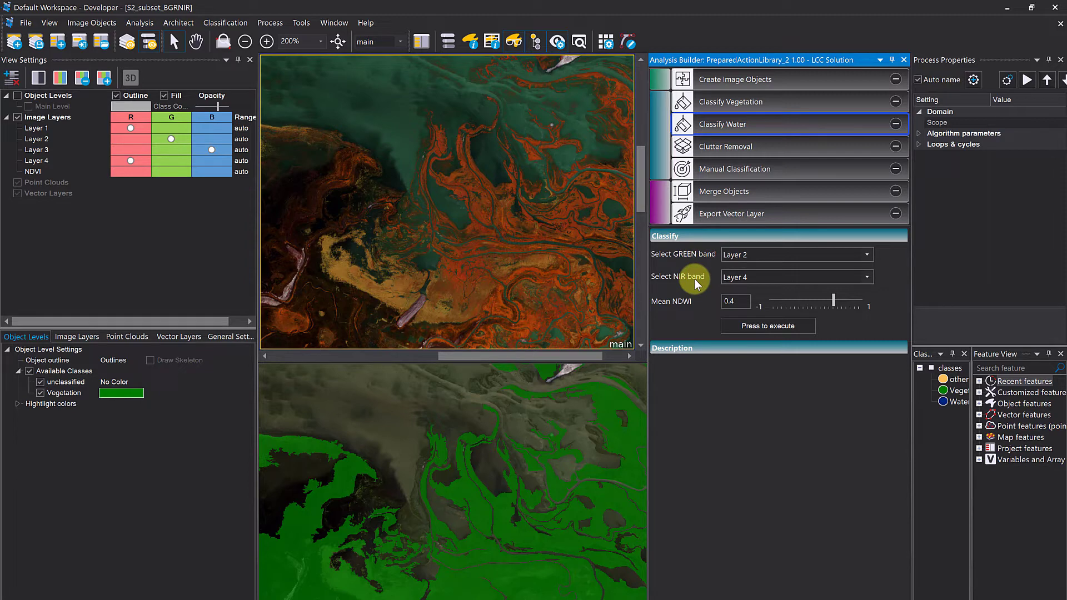
pyautogui.scroll(-3, 486, 447)
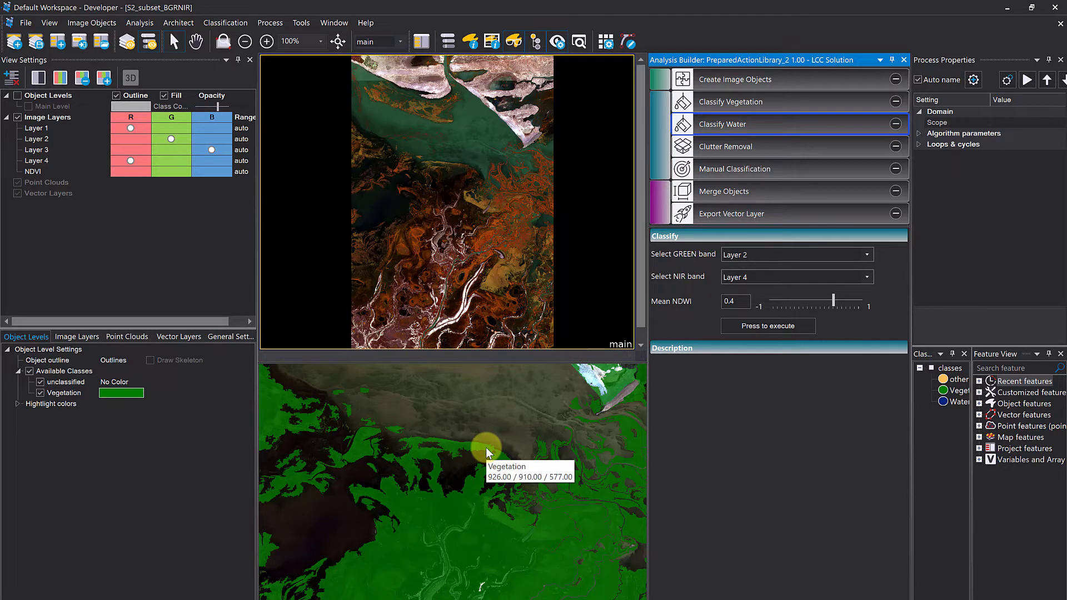
pyautogui.scroll(-2, 486, 448)
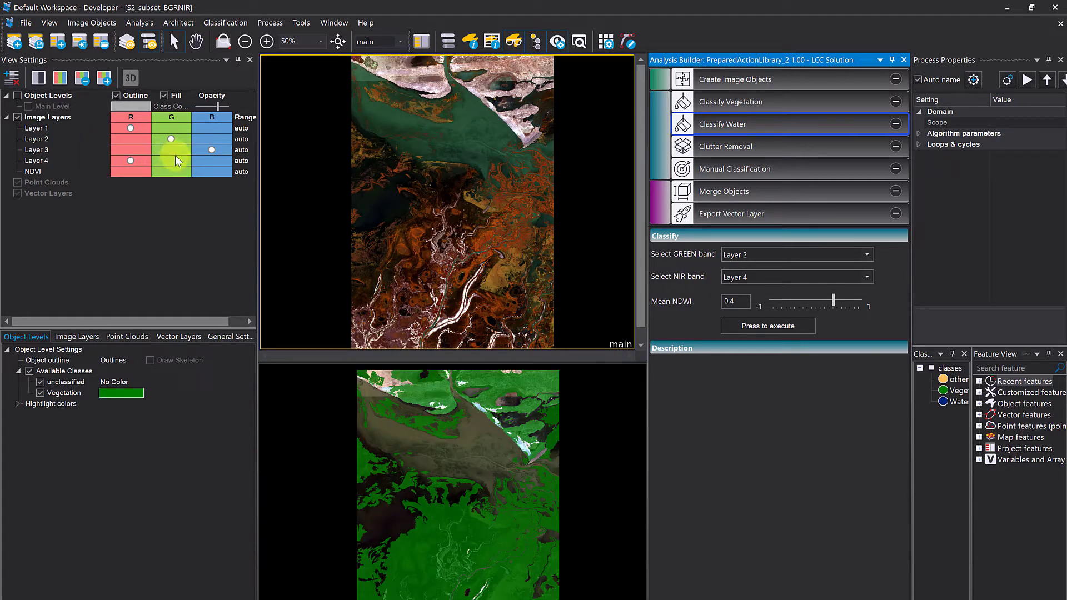
pyautogui.click(332, 152)
pyautogui.click(780, 325)
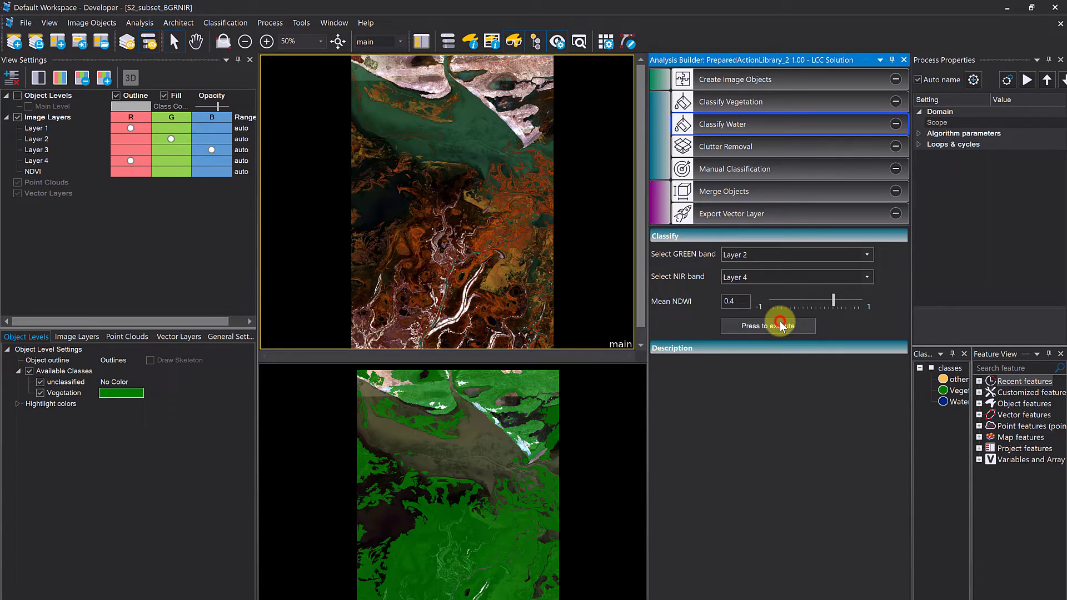
# Step: Set the upper view to a false-colour composite with only Layer 4 in red, Layer 3 in green and Layer 2 in blue
pyautogui.click(592, 416)
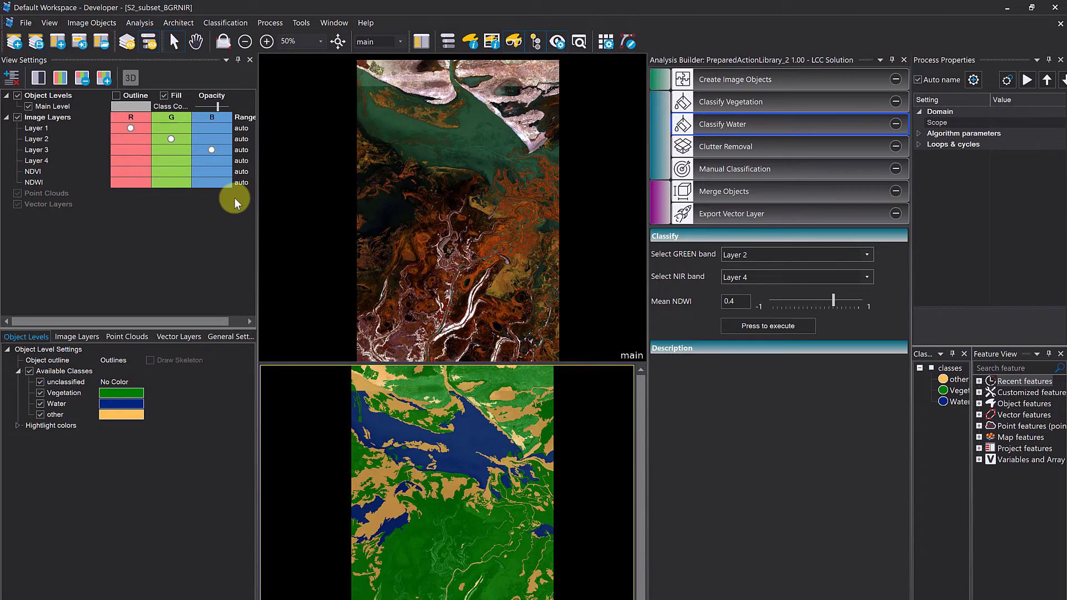
pyautogui.click(354, 267)
pyautogui.click(171, 149)
pyautogui.click(210, 139)
pyautogui.click(138, 129)
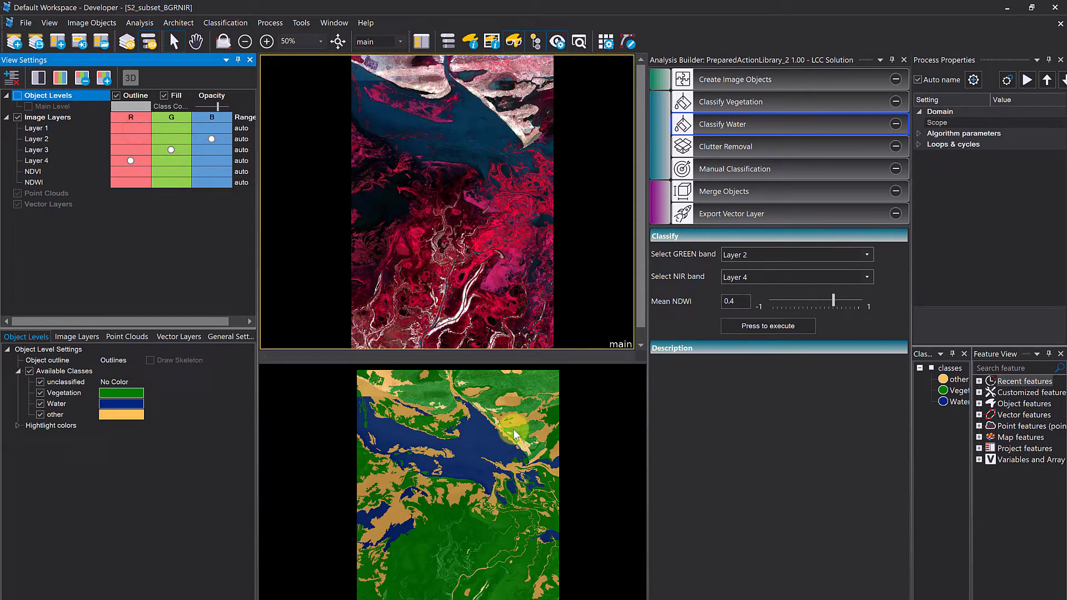
# Step: Show the object levels in the upper view without fill and with outlines in Class Color
pyautogui.scroll(2, 479, 232)
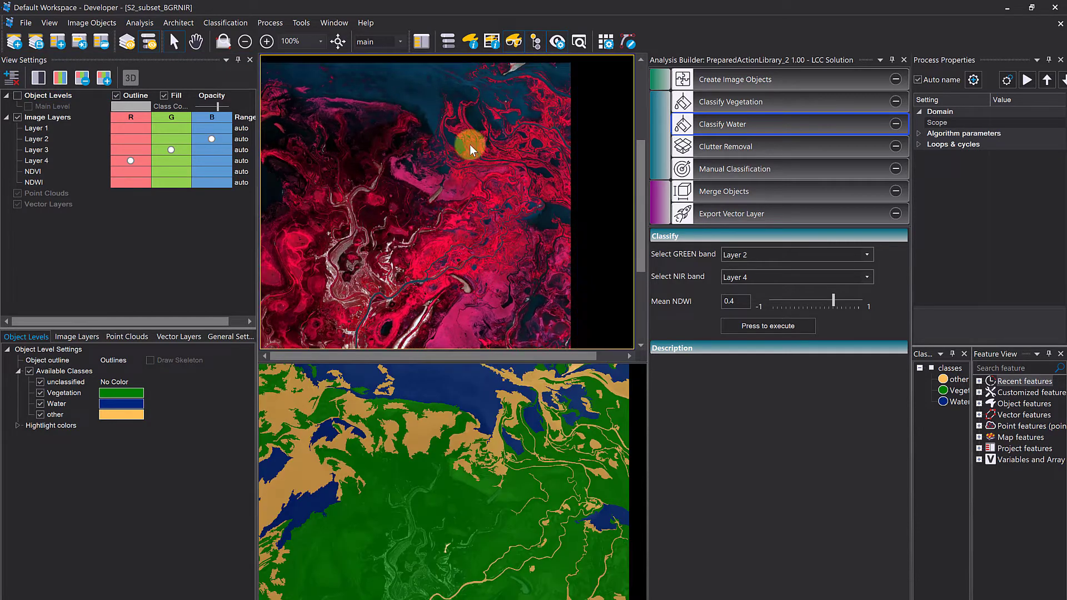
pyautogui.click(165, 95)
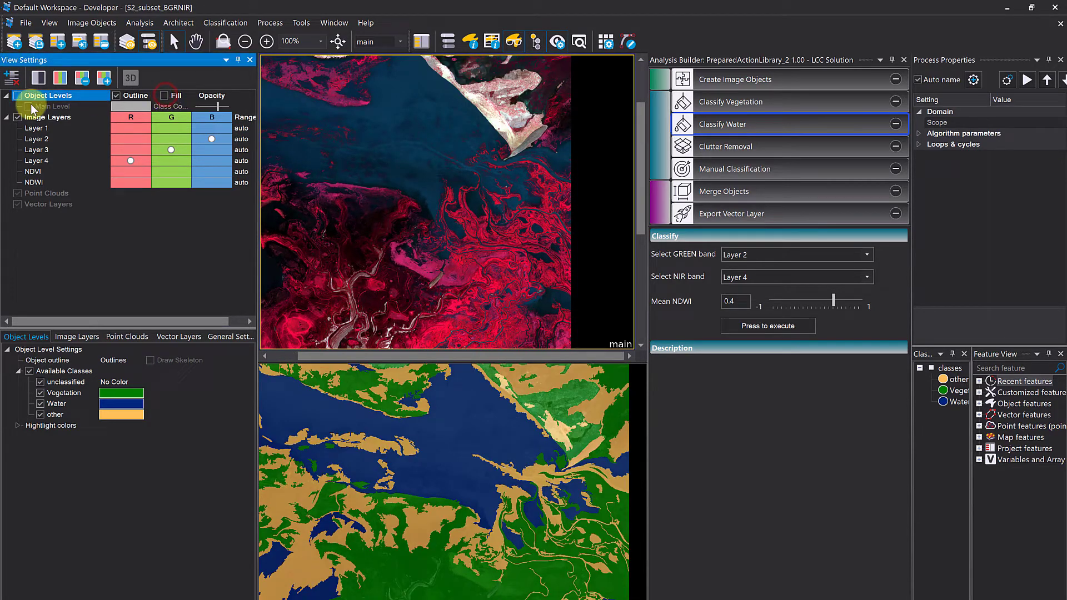
pyautogui.click(18, 95)
pyautogui.click(146, 110)
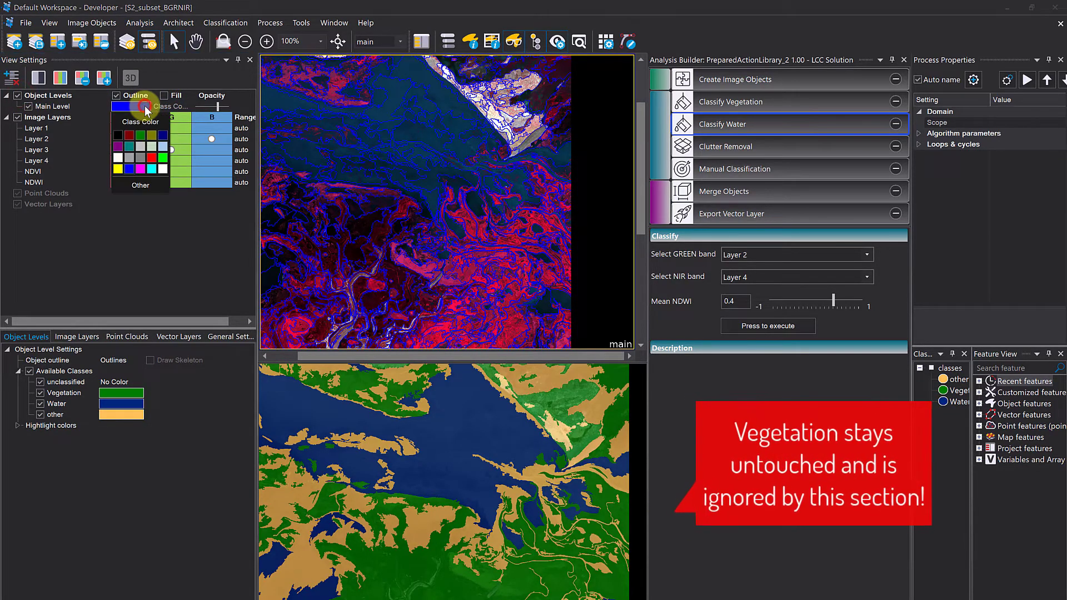
pyautogui.click(144, 121)
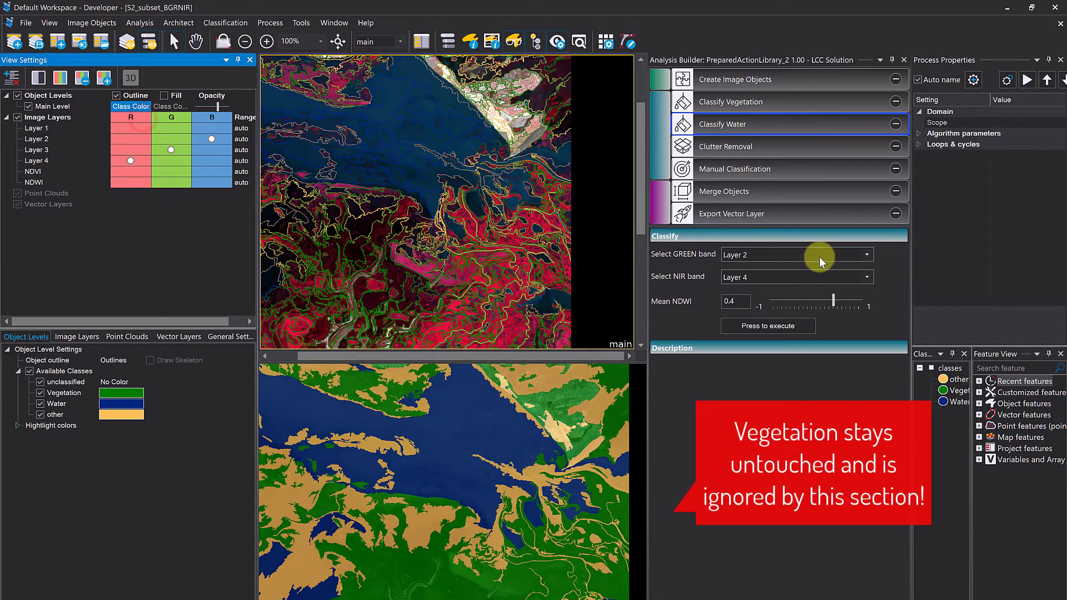
# Step: Set the Mean NDWI of Classify Water to 0.2 and rerun the water classification
pyautogui.moveTo(832, 299); pyautogui.dragTo(824, 300)
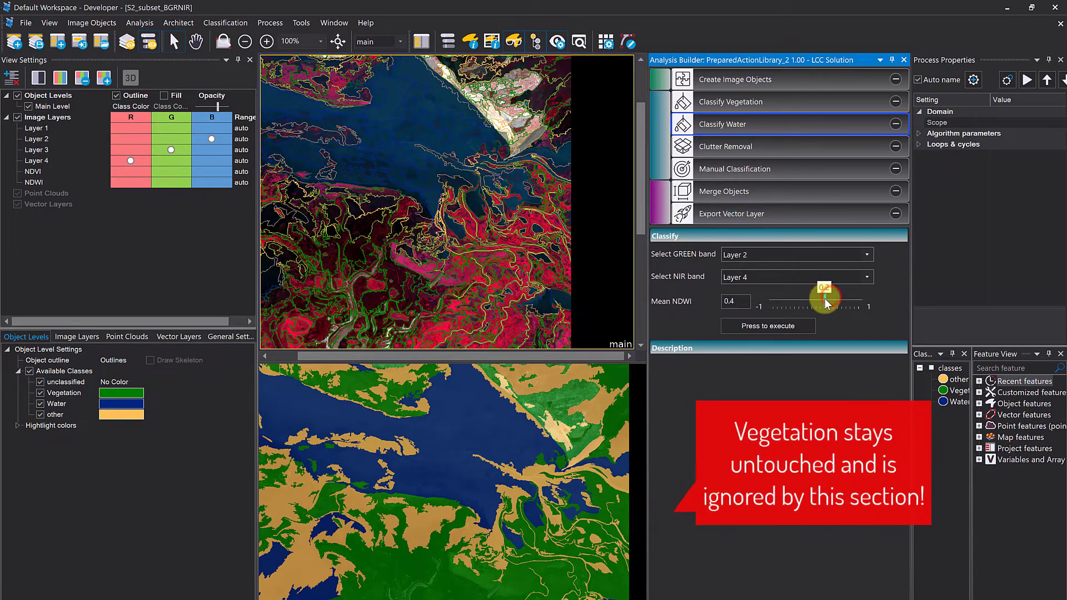
pyautogui.click(800, 327)
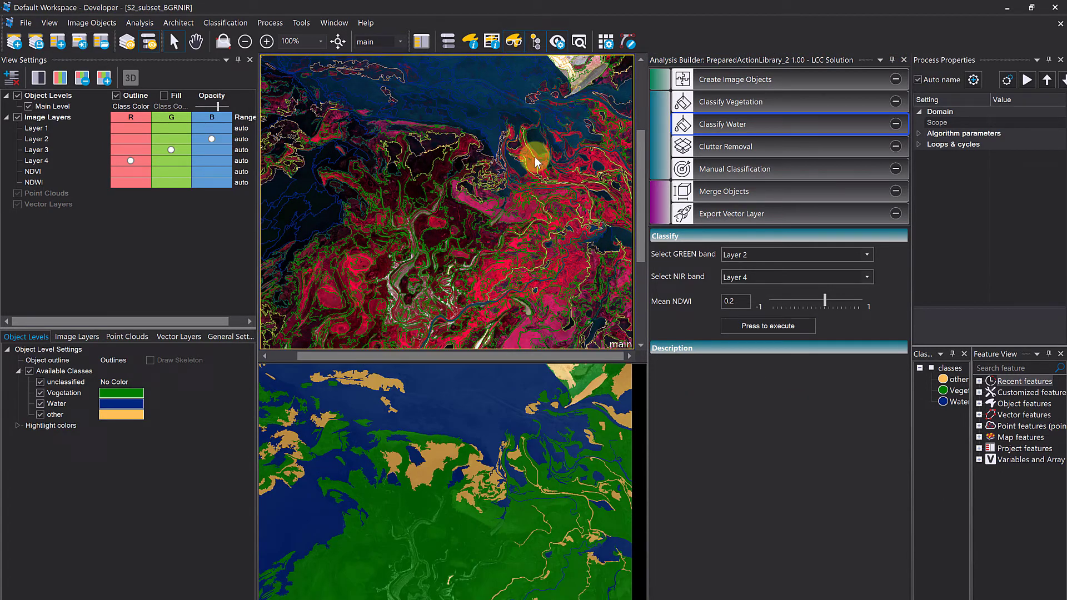
pyautogui.scroll(3, 504, 315)
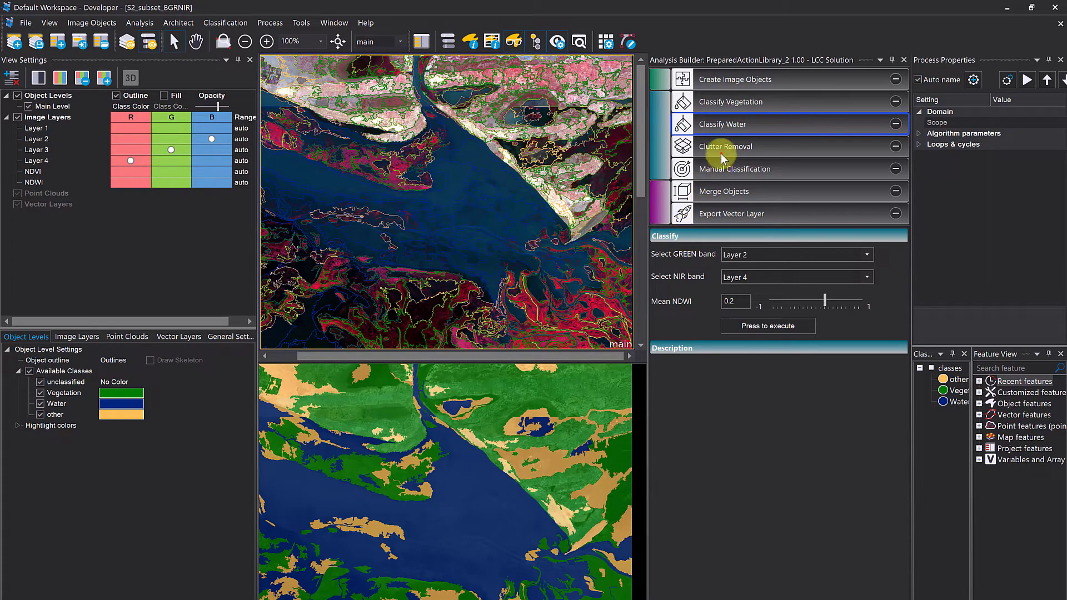
# Step: Run the Clutter Removal action with an MMU of 420 pixels to merge and remove small objects
pyautogui.click(722, 154)
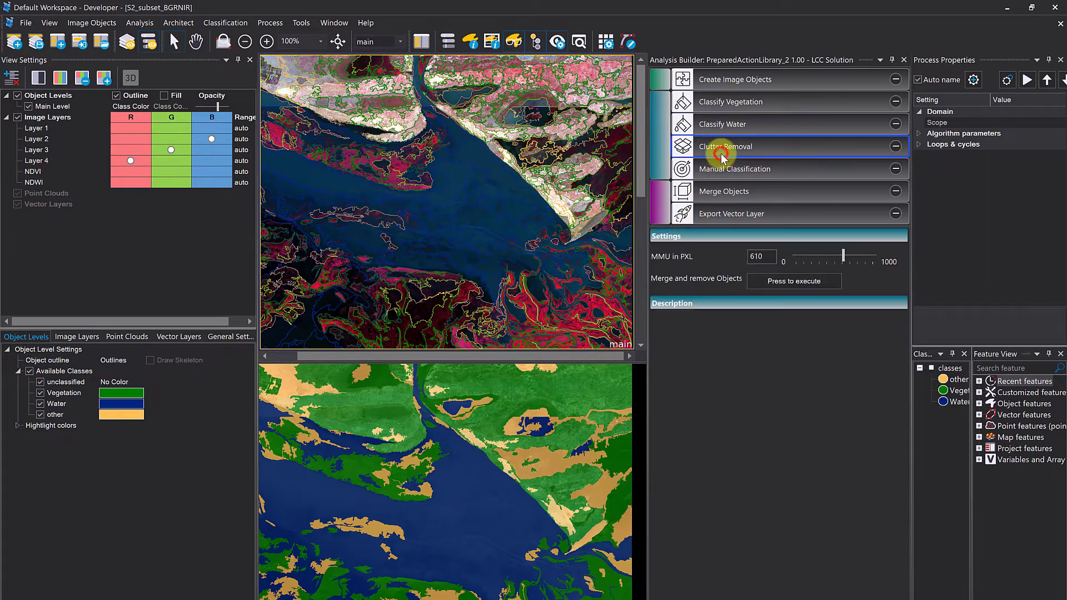
pyautogui.moveTo(841, 257); pyautogui.dragTo(829, 262)
pyautogui.click(822, 283)
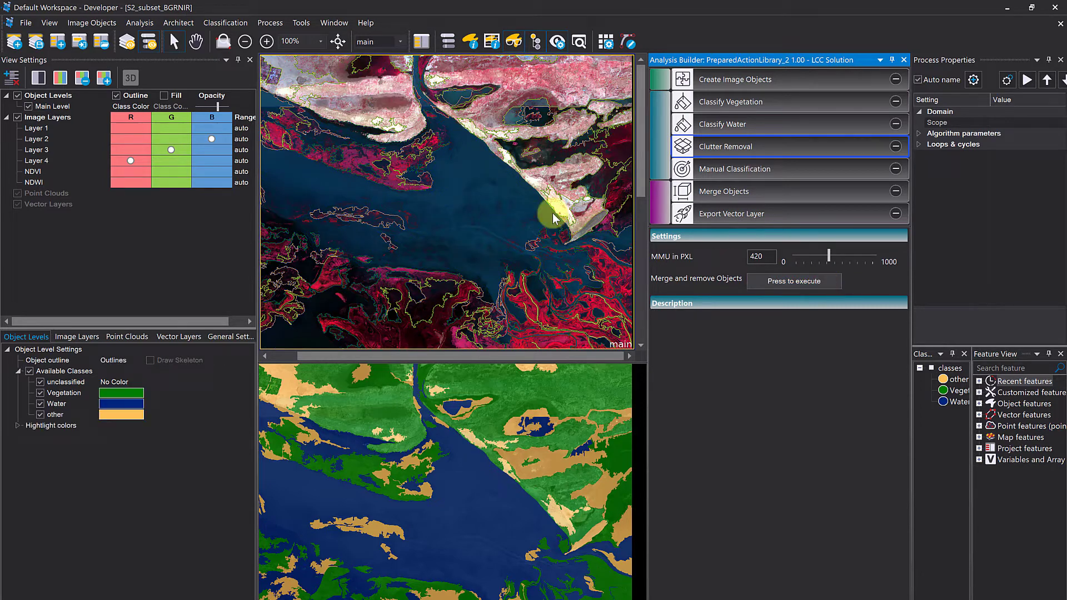
# Step: Set the Main Level outline colour to black in the lower classification view
pyautogui.click(116, 96)
pyautogui.click(121, 108)
pyautogui.click(126, 134)
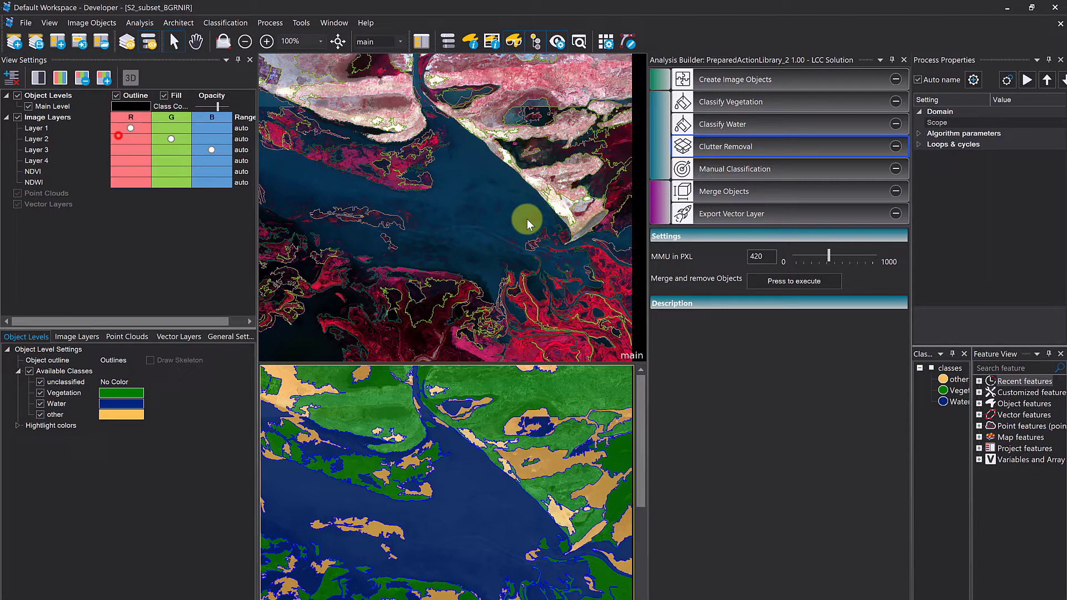
# Step: Open the Manual Classification action and try the Vegetation class on the large river object
pyautogui.click(739, 170)
pyautogui.click(688, 286)
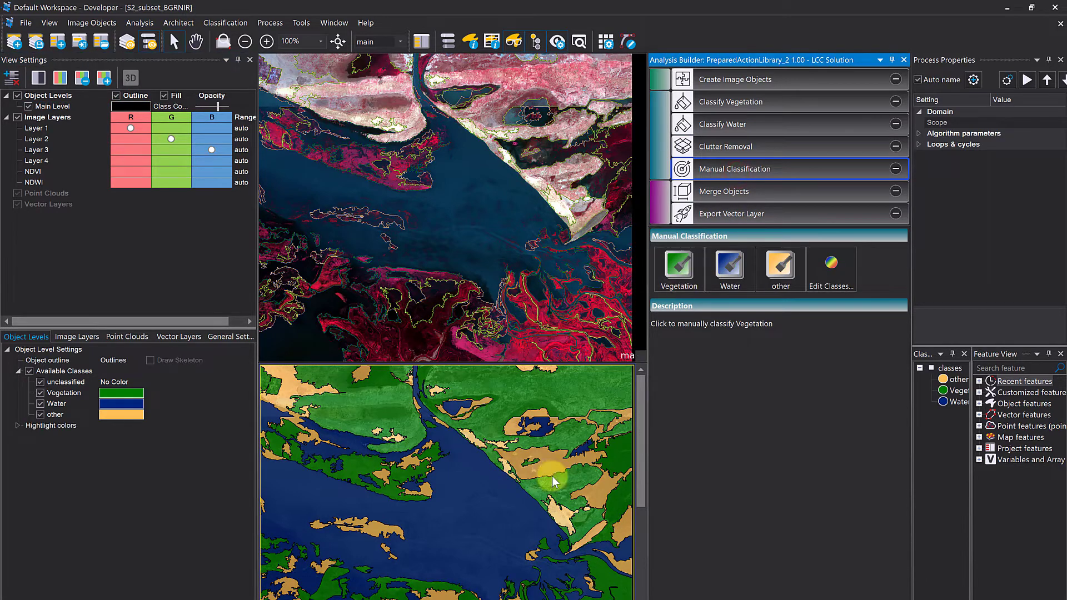
pyautogui.moveTo(472, 472); pyautogui.dragTo(473, 455)
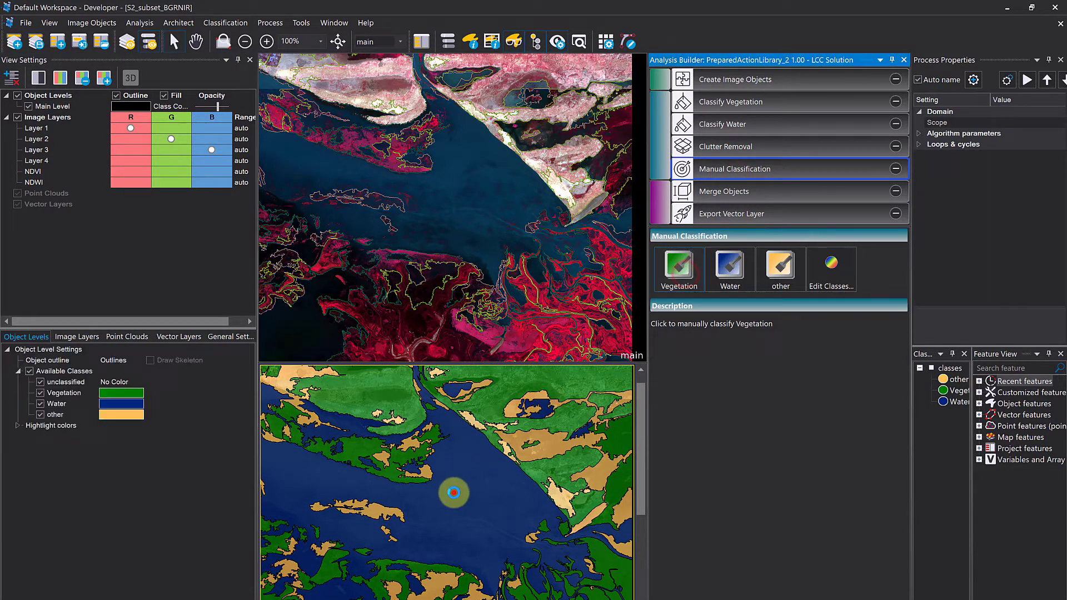
pyautogui.click(455, 492)
# Step: Manually classify the large river object and two narrow channel objects in the vegetated area as Water
pyautogui.click(730, 267)
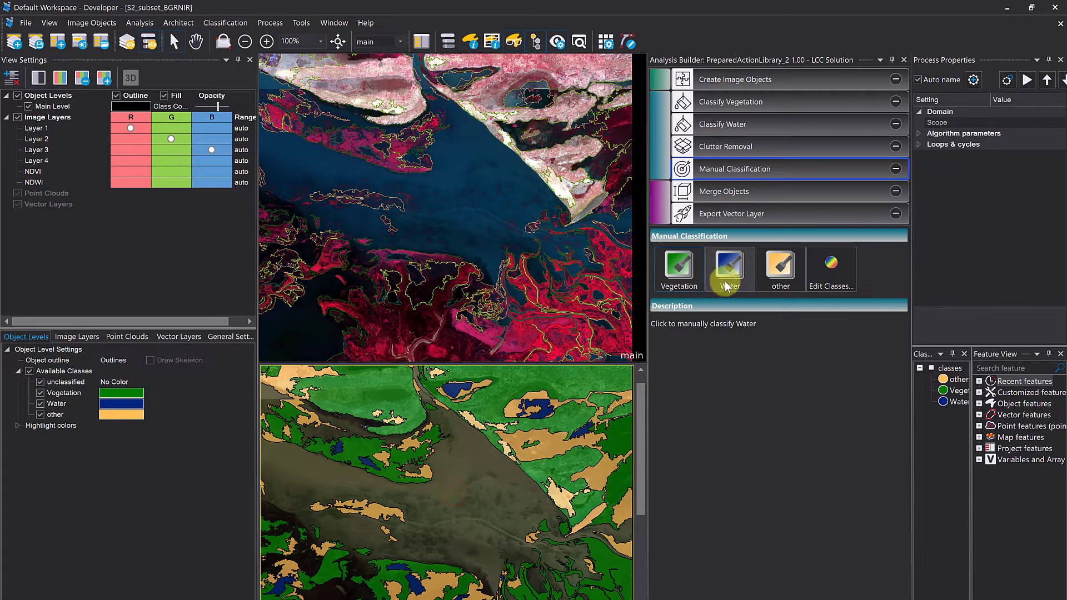
pyautogui.click(492, 502)
pyautogui.scroll(5, 464, 519)
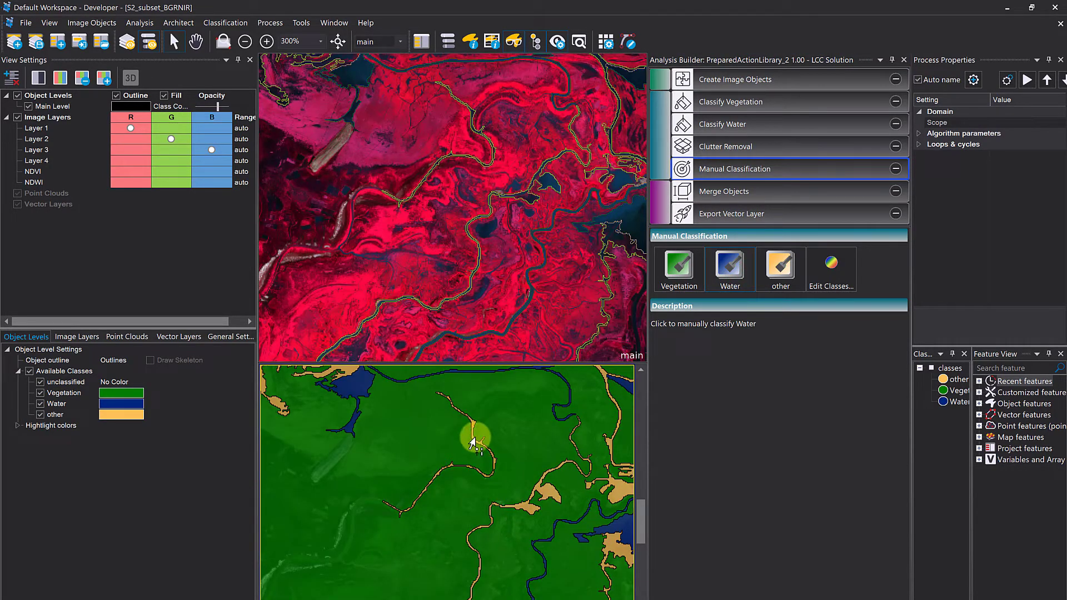
pyautogui.click(475, 439)
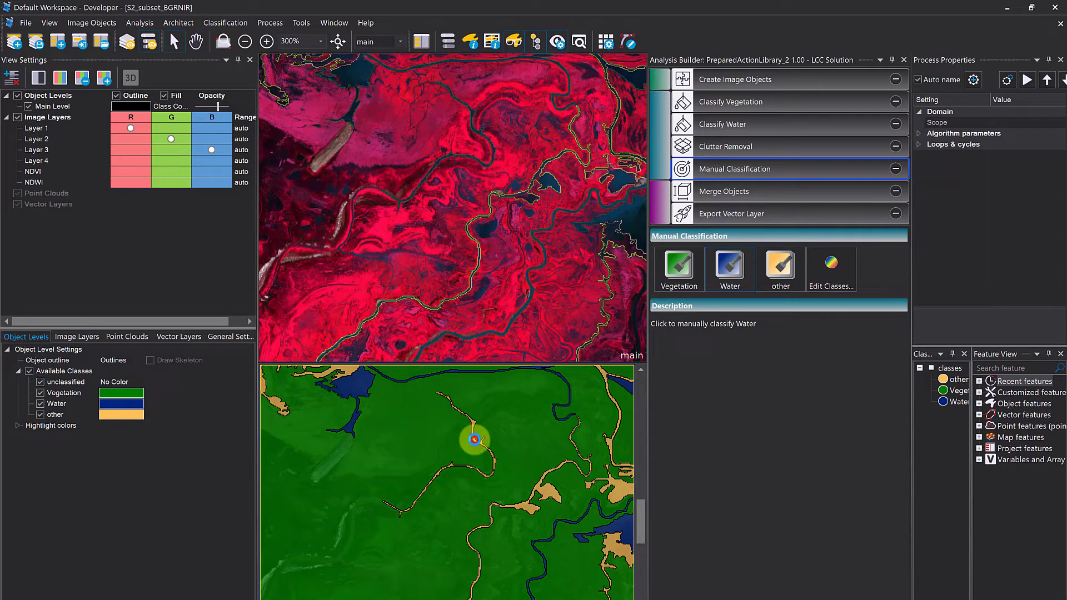
pyautogui.click(601, 369)
# Step: Run the Merge Objects action to merge and smooth the objects before export
pyautogui.click(770, 190)
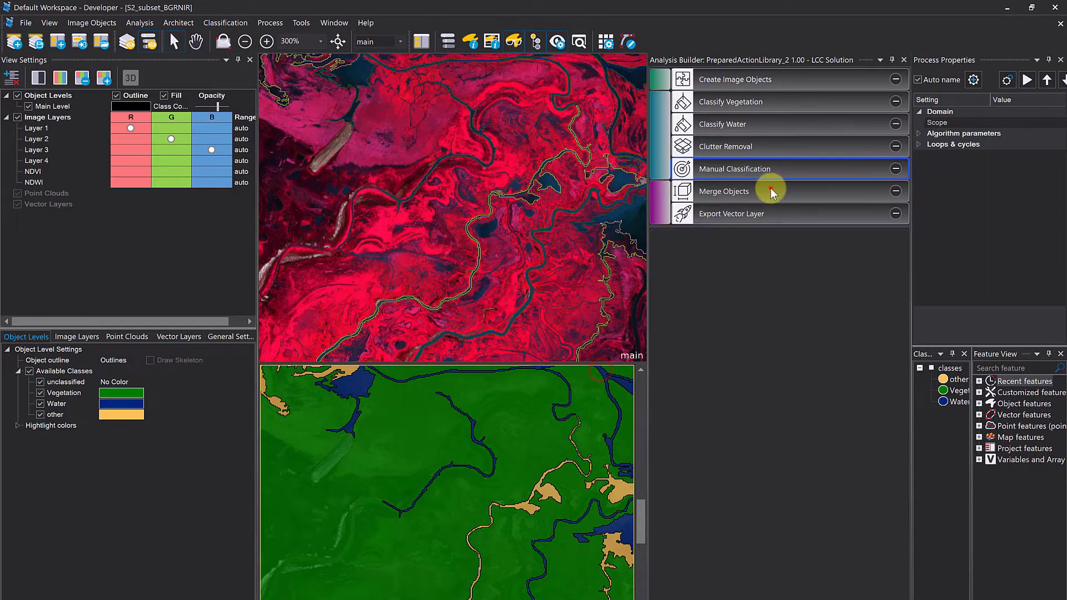
pyautogui.scroll(5, 519, 505)
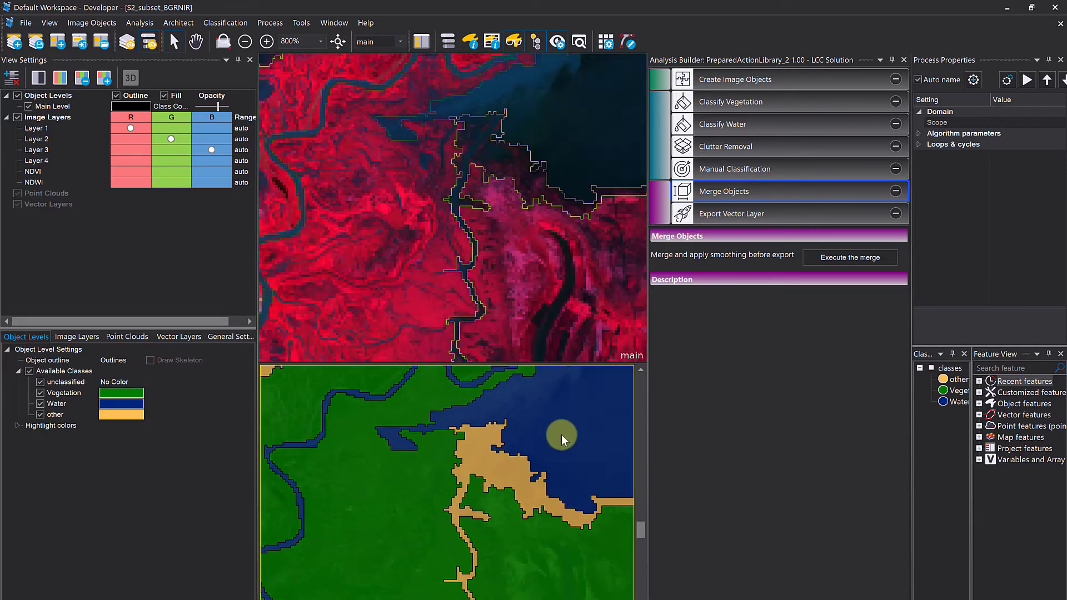
pyautogui.click(840, 258)
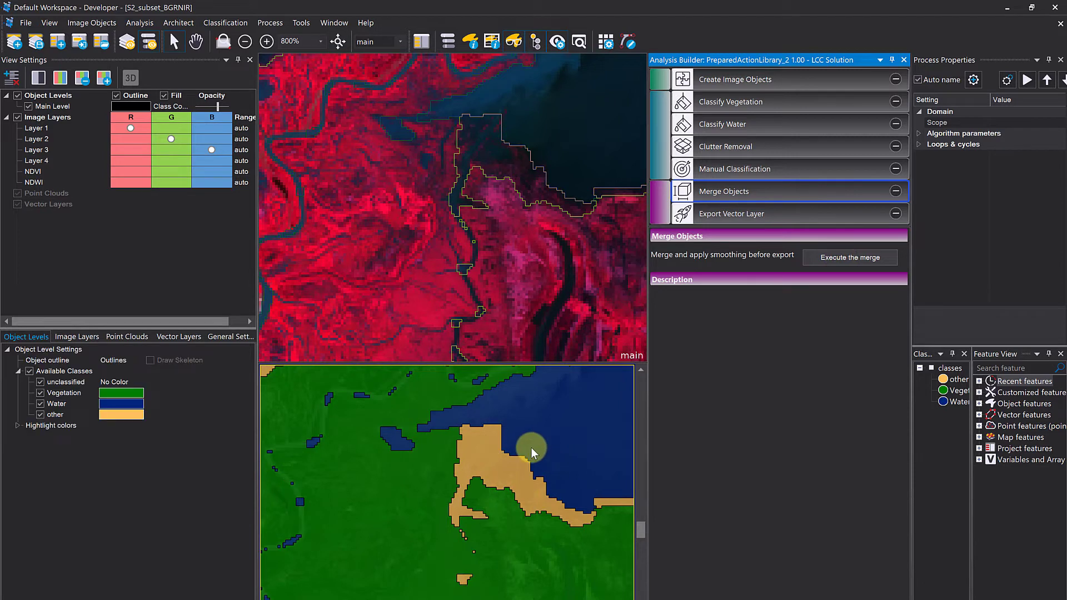
# Step: Open the Export Vector Layer action and inspect the merged classification across the whole scene
pyautogui.click(737, 215)
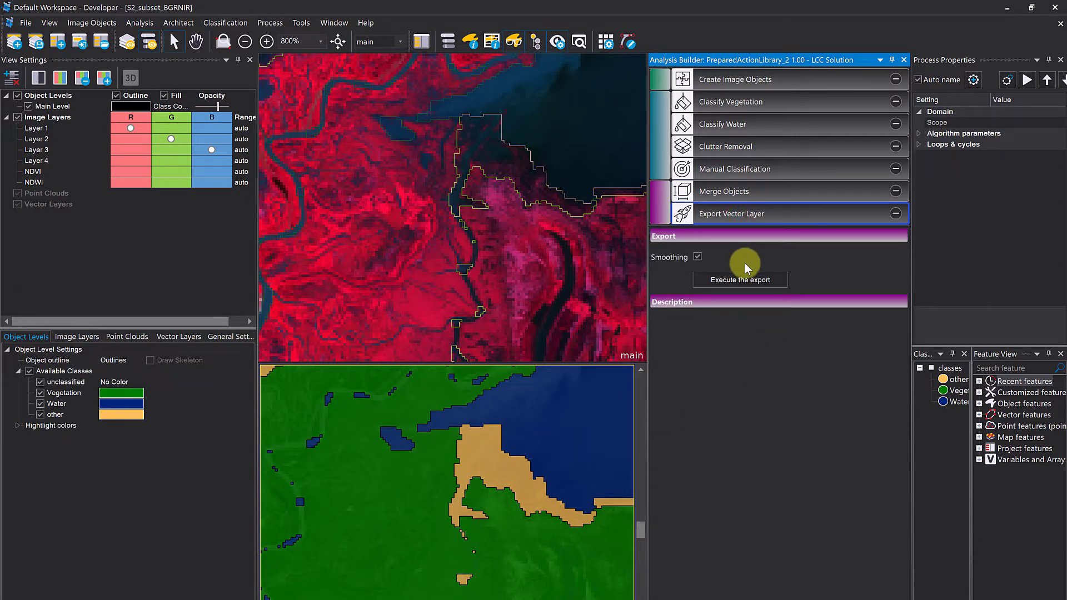
pyautogui.scroll(-2, 489, 261)
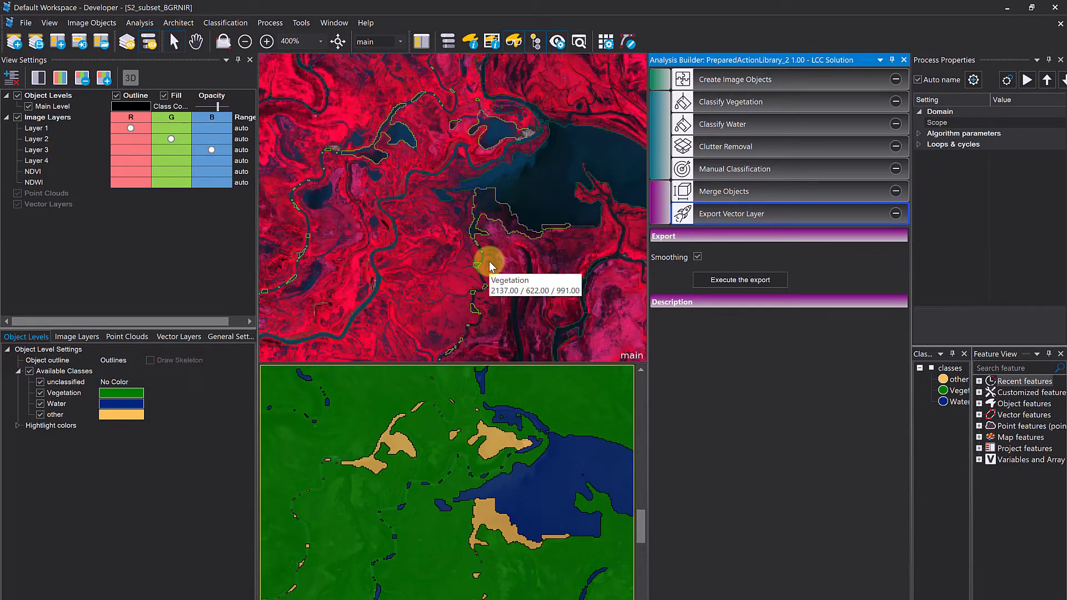
pyautogui.scroll(-1, 489, 261)
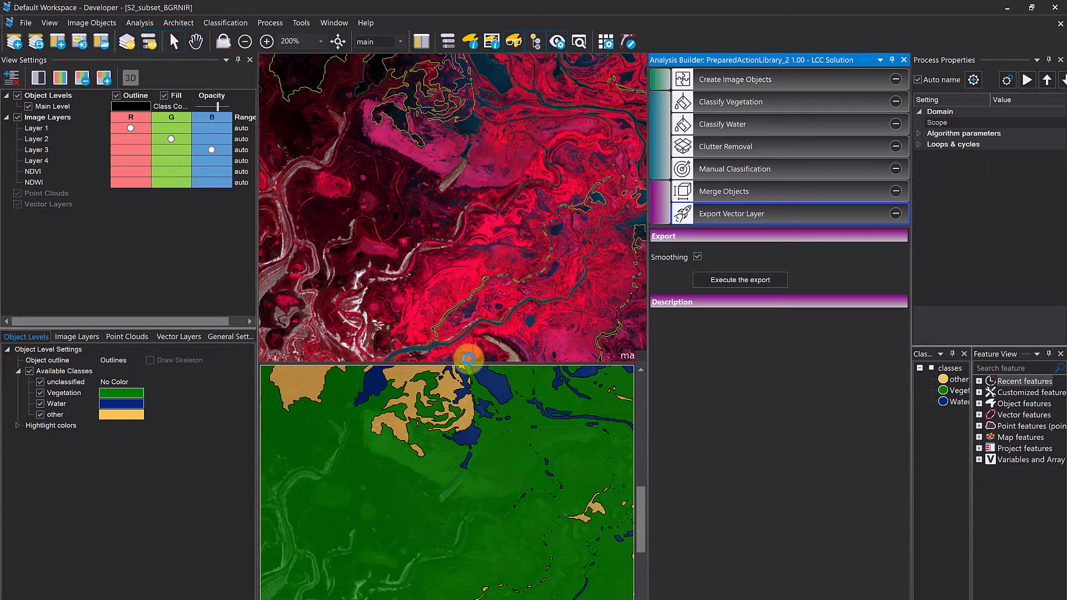
pyautogui.scroll(-1, 469, 372)
pyautogui.moveTo(474, 364); pyautogui.dragTo(455, 330)
pyautogui.scroll(-1, 470, 279)
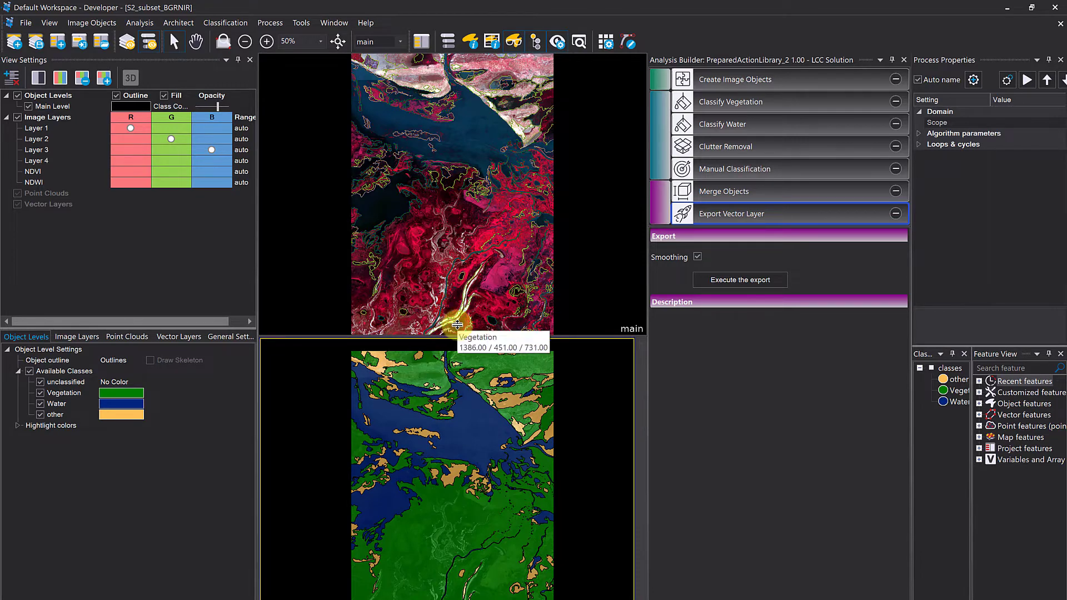
# Step: Remove the Clutter Removal and Merge Objects actions from the solution and add Clutter Removal back to the Classification group
pyautogui.click(895, 147)
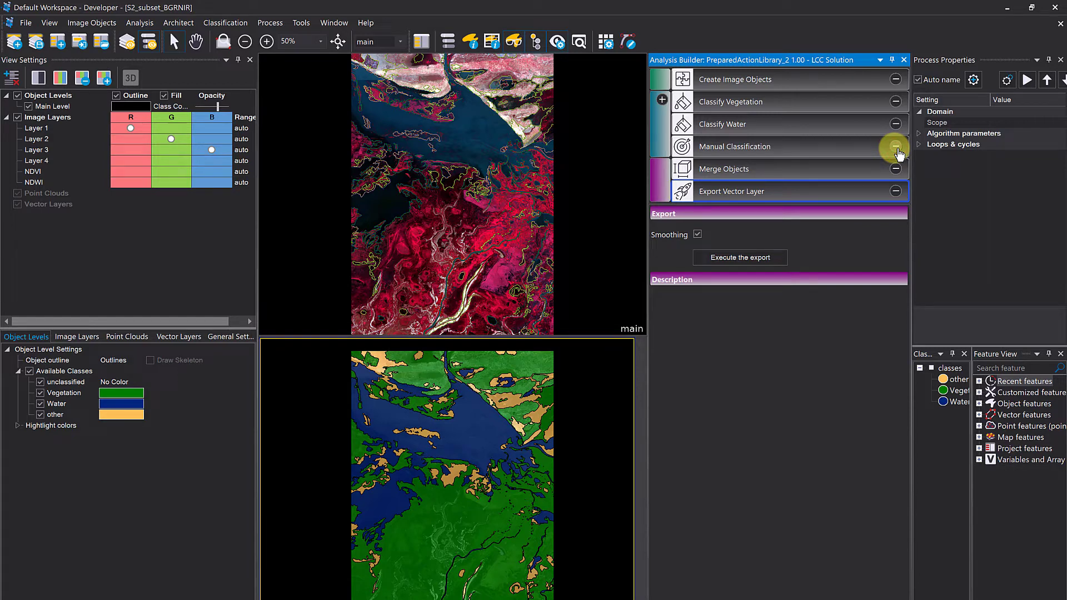
pyautogui.click(895, 167)
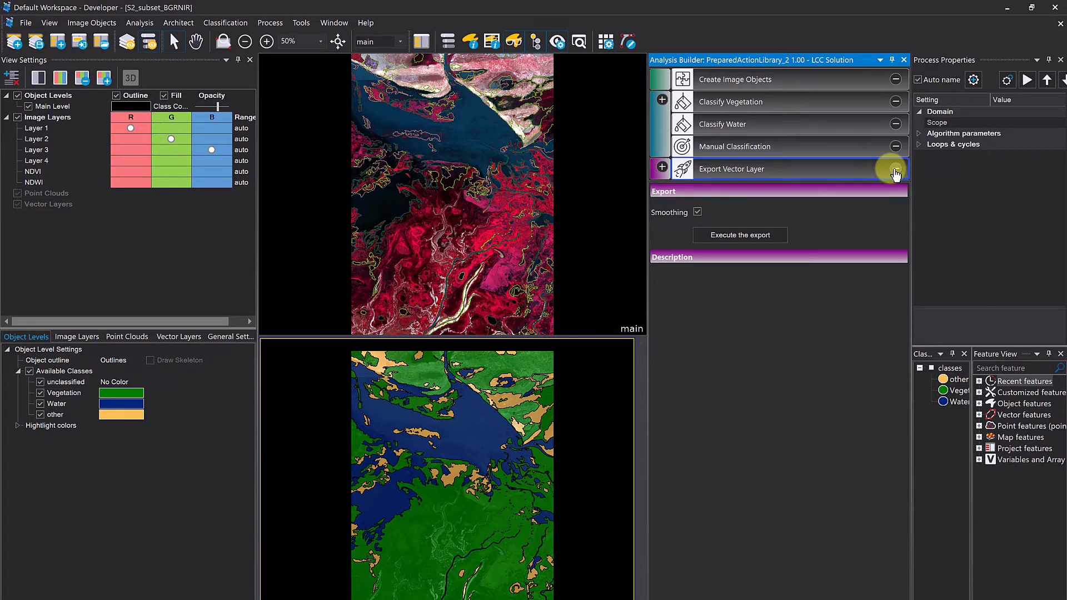
pyautogui.click(662, 100)
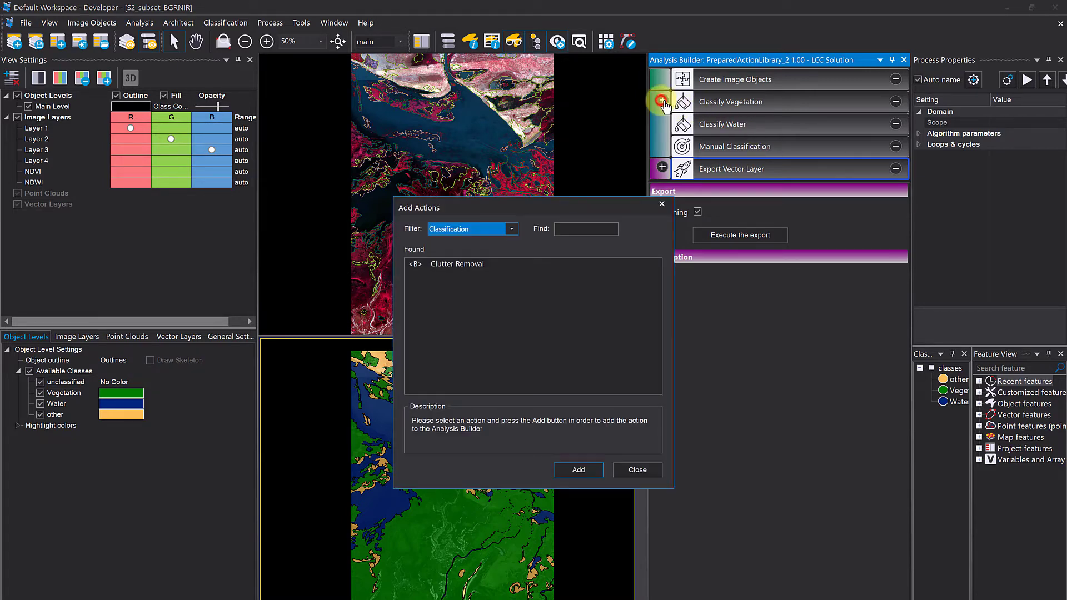
pyautogui.doubleClick(445, 265)
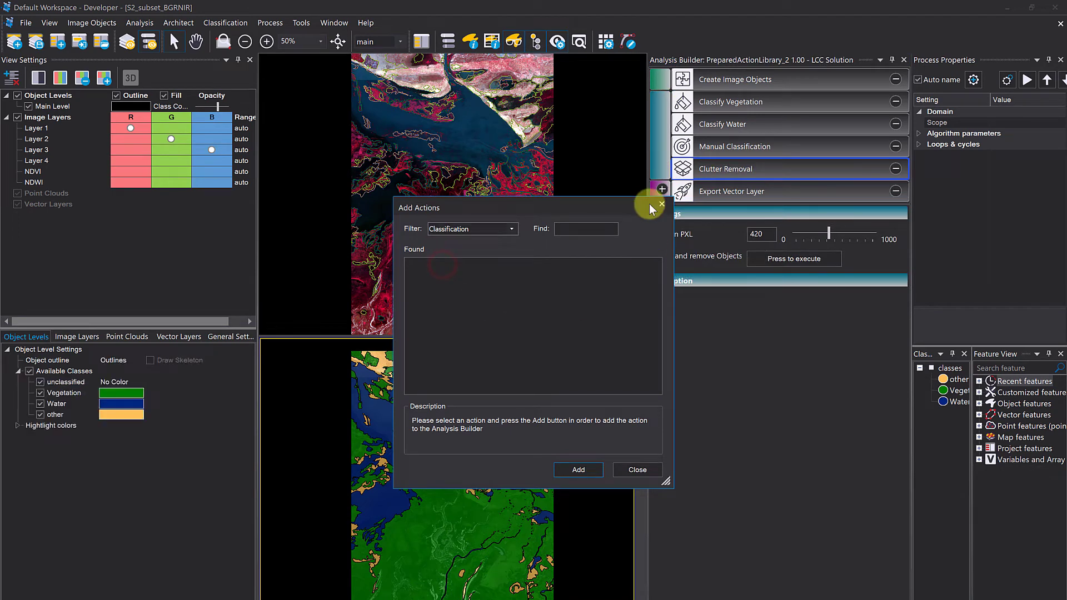
pyautogui.click(658, 209)
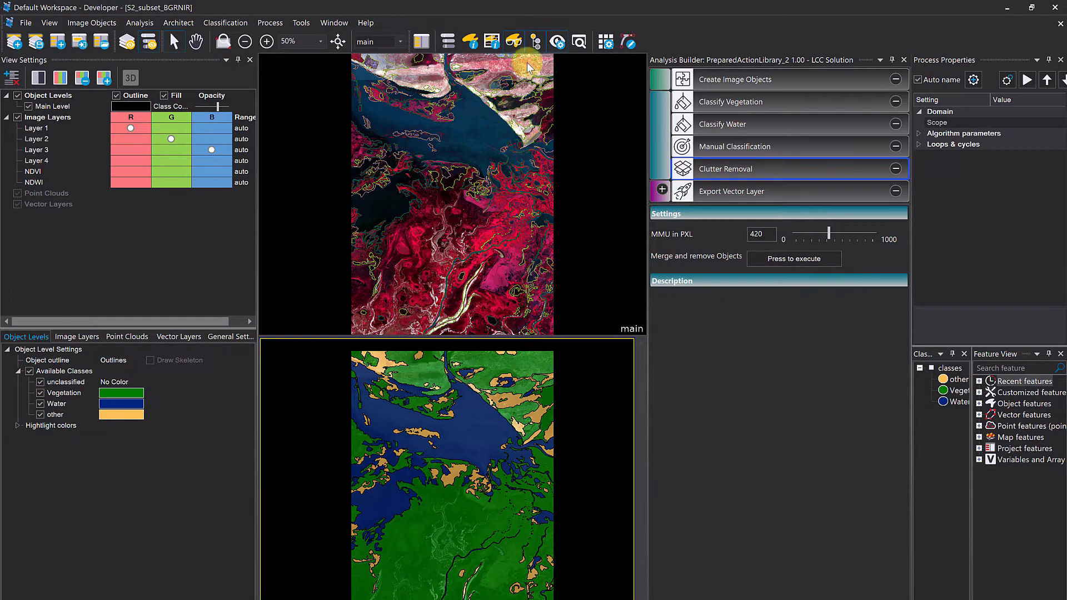
# Step: Show the Process Tree beside the Create Image Objects action, expand its create objects process and widen the tree for reading
pyautogui.click(448, 42)
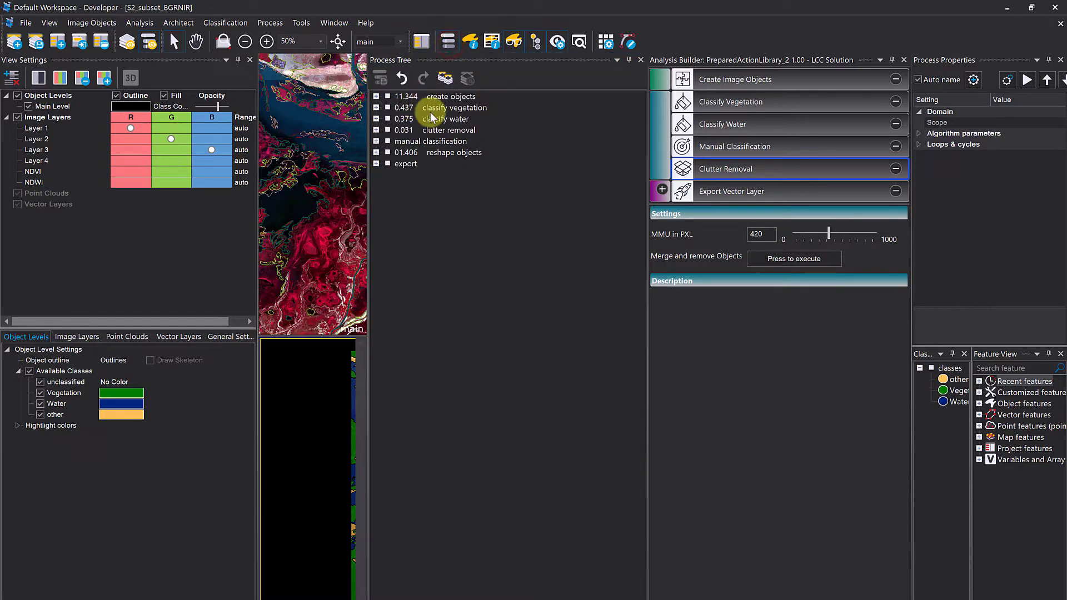
pyautogui.click(733, 148)
pyautogui.click(731, 81)
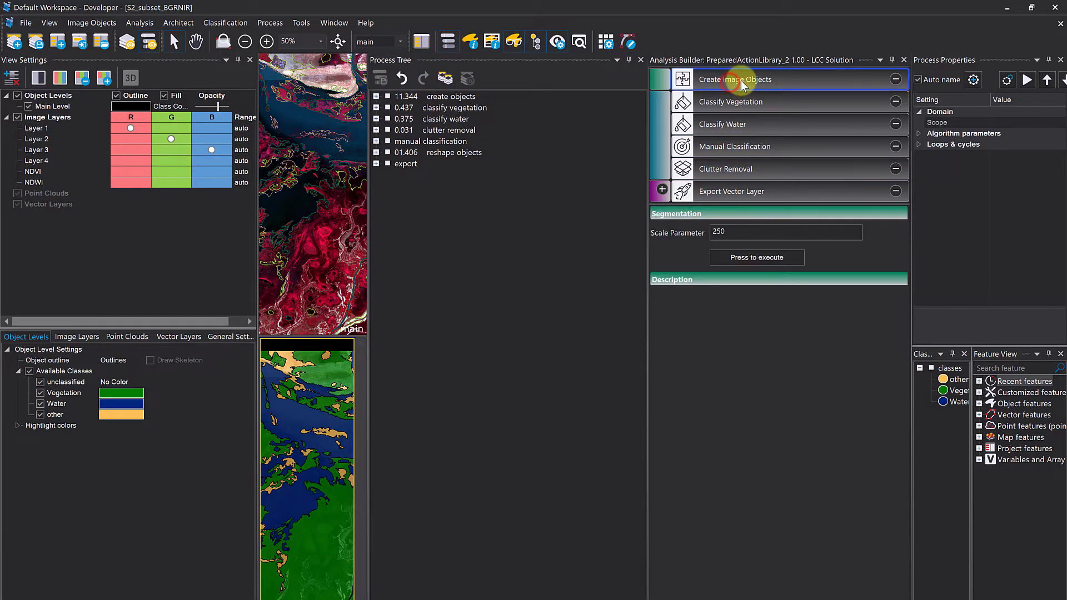
pyautogui.moveTo(369, 139); pyautogui.dragTo(492, 178)
pyautogui.click(500, 97)
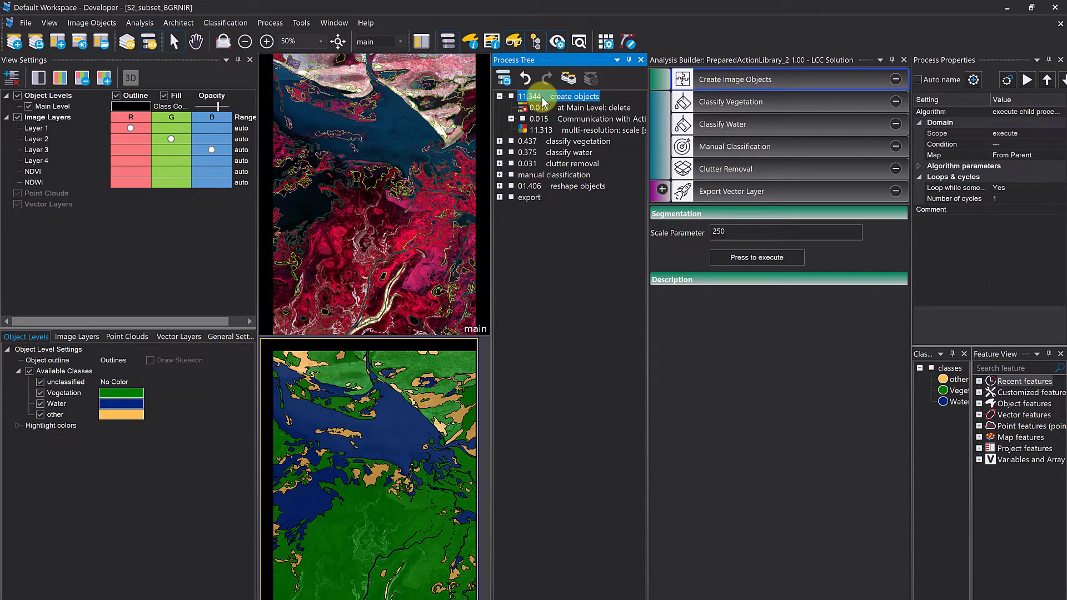
pyautogui.moveTo(491, 98); pyautogui.dragTo(451, 98)
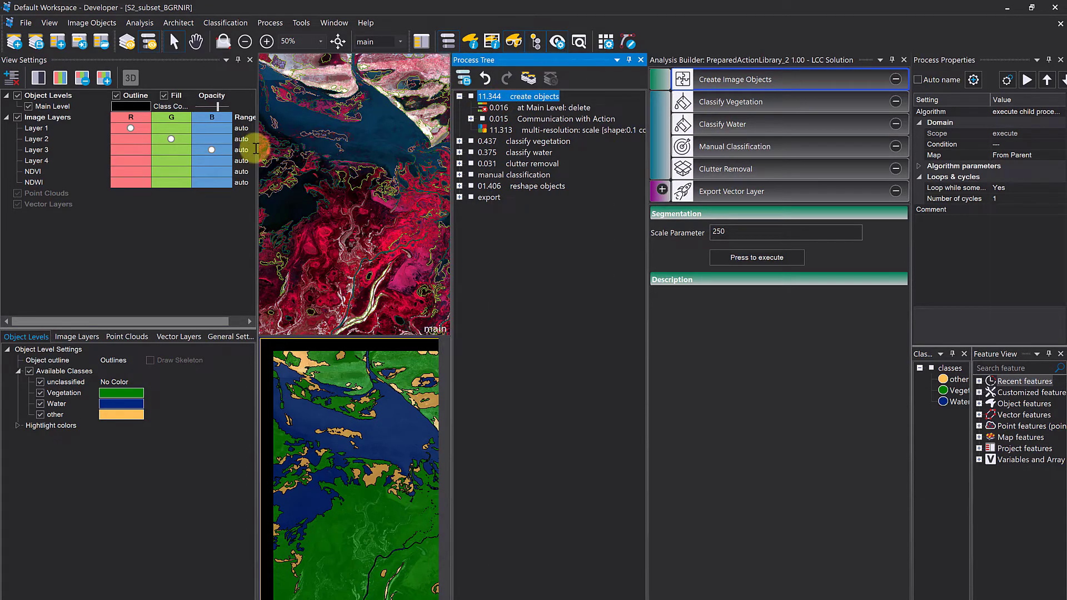
pyautogui.moveTo(255, 149); pyautogui.dragTo(160, 149)
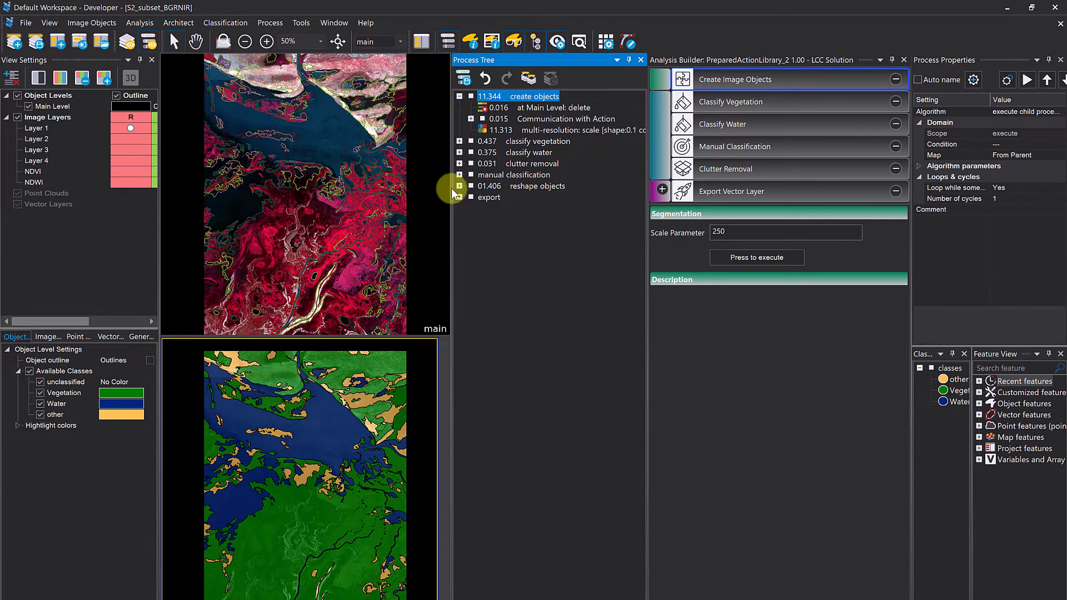
pyautogui.moveTo(451, 189); pyautogui.dragTo(405, 192)
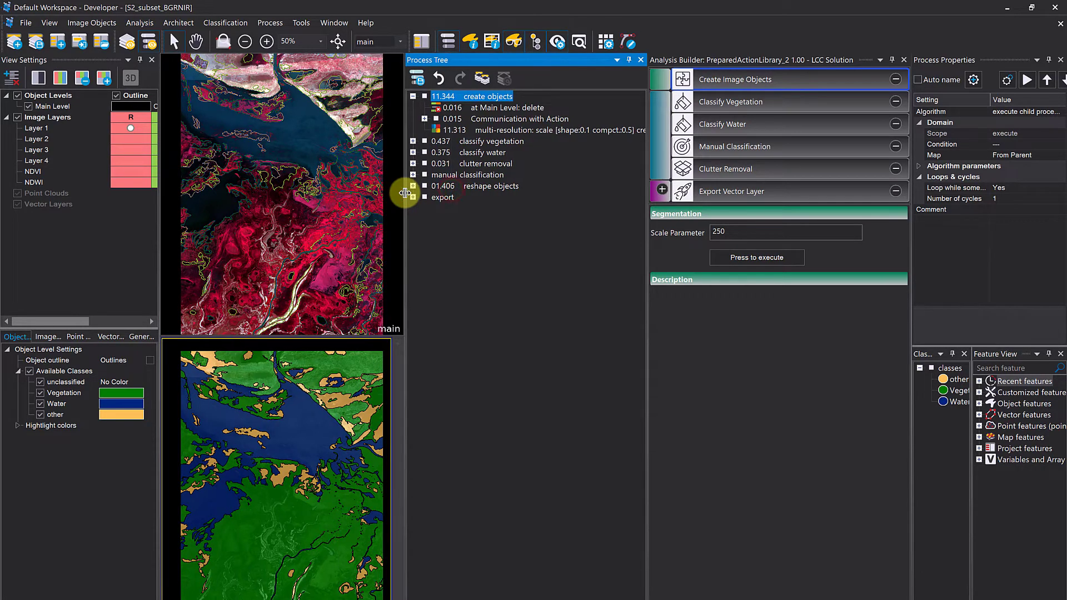
# Step: Examine the child processes of create objects: level deletion, Communication with Action including the active action variables, and the multi-resolution segmentation
pyautogui.click(754, 83)
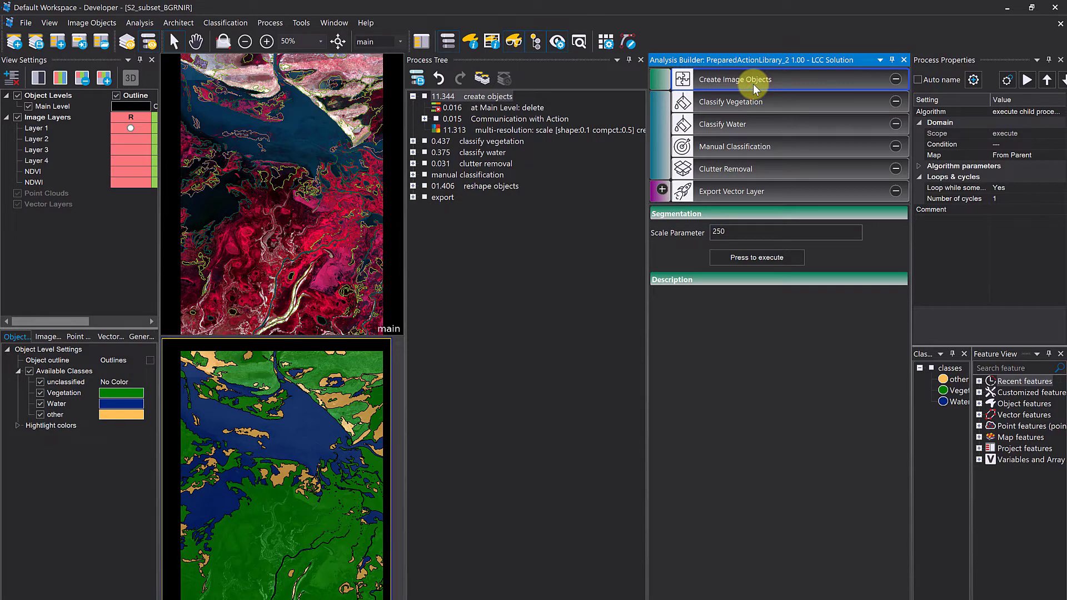
pyautogui.click(498, 109)
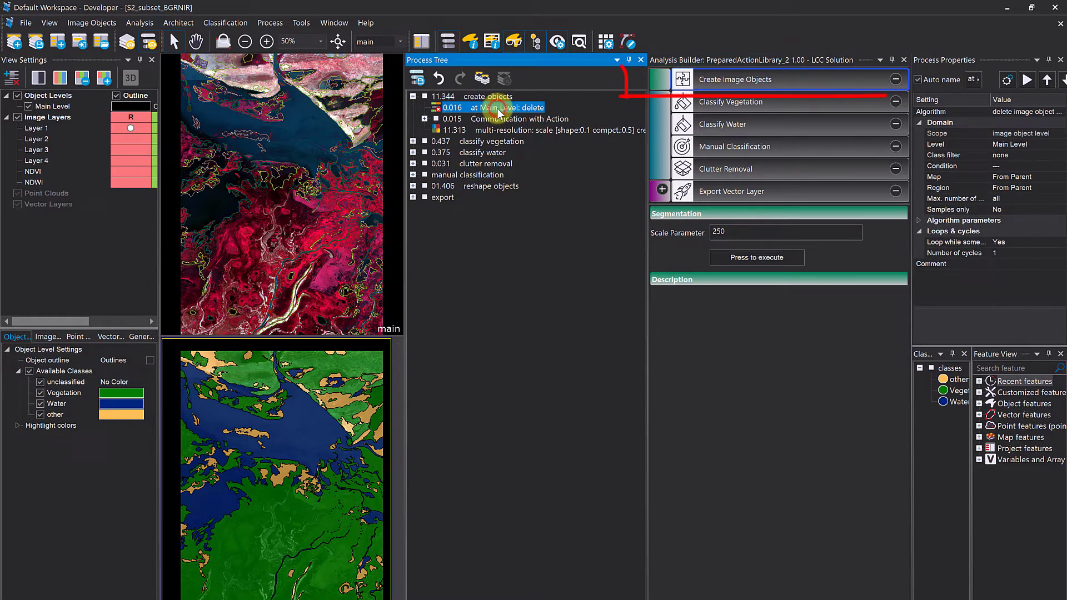
pyautogui.click(486, 97)
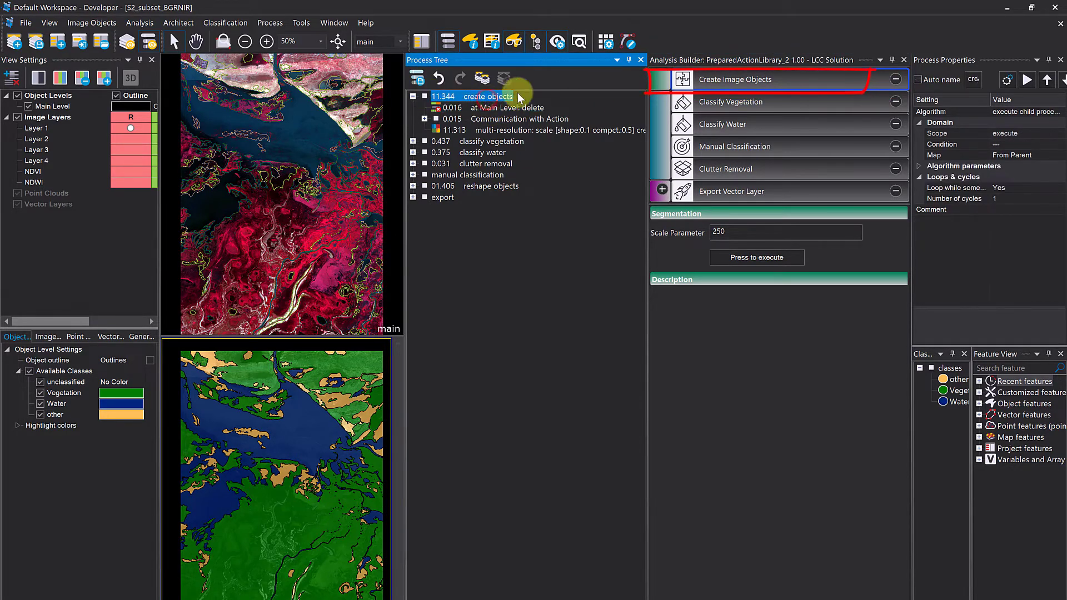
pyautogui.click(432, 107)
pyautogui.click(424, 118)
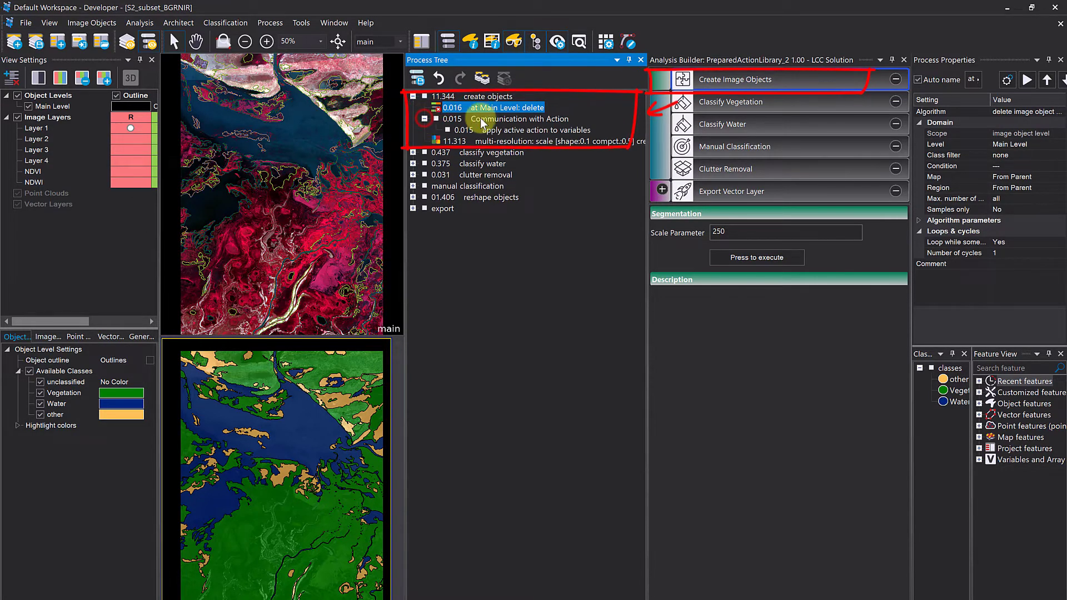
pyautogui.click(482, 129)
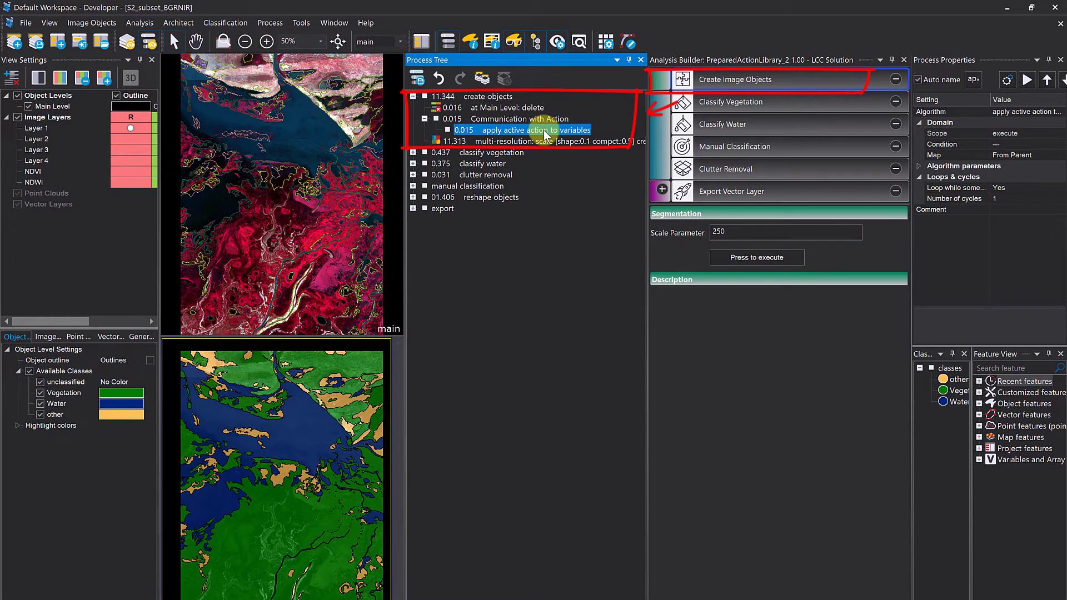
pyautogui.click(538, 142)
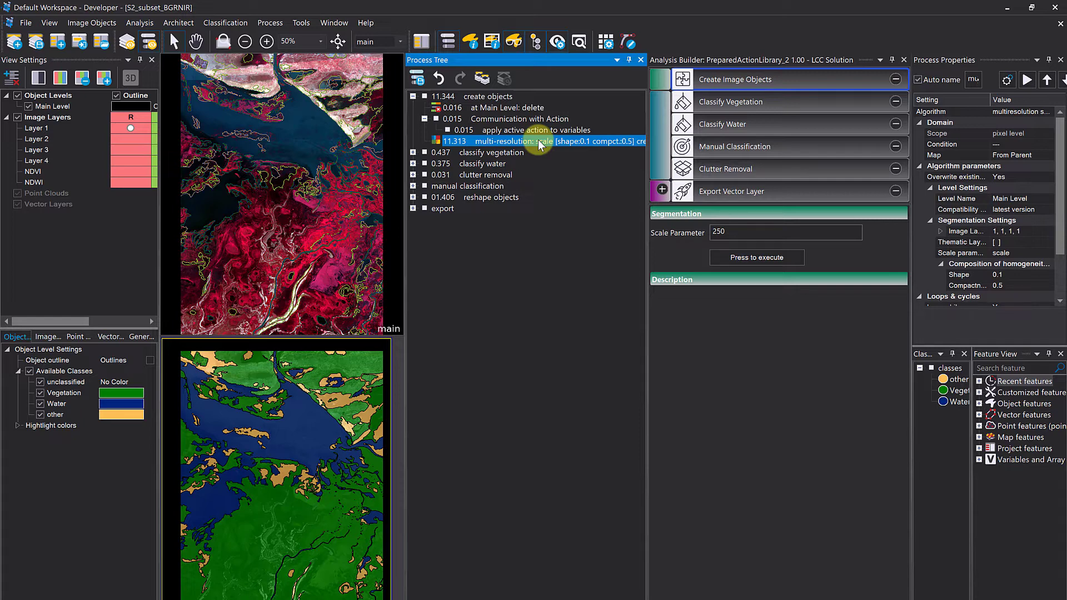
# Step: Change the multi-resolution process under create objects to chessboard segmentation with its object size set to the scale variable
pyautogui.doubleClick(538, 139)
pyautogui.click(583, 415)
pyautogui.click(443, 279)
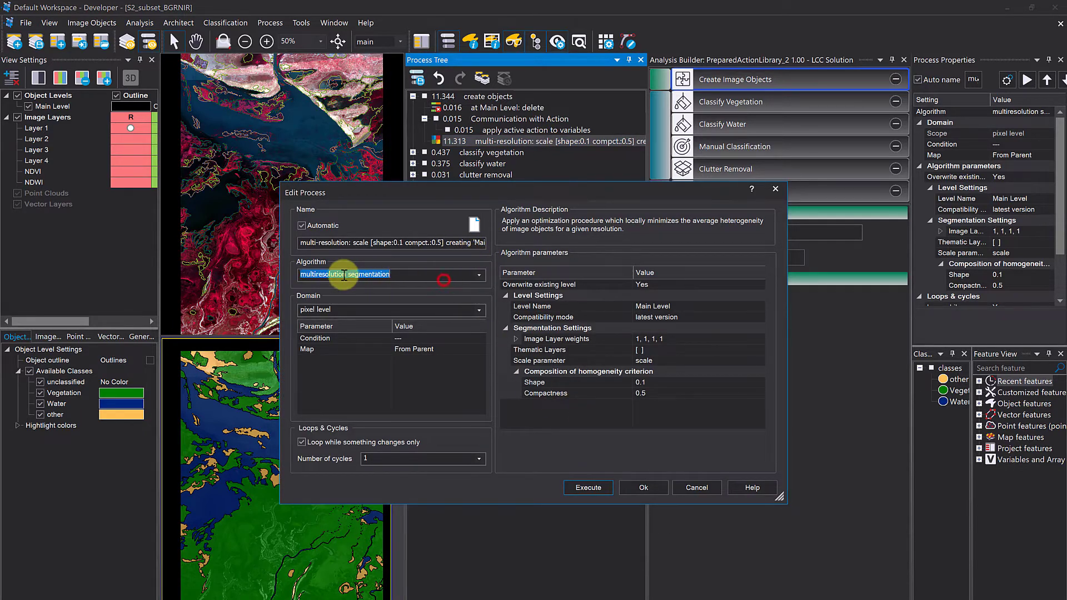
pyautogui.write('chess')
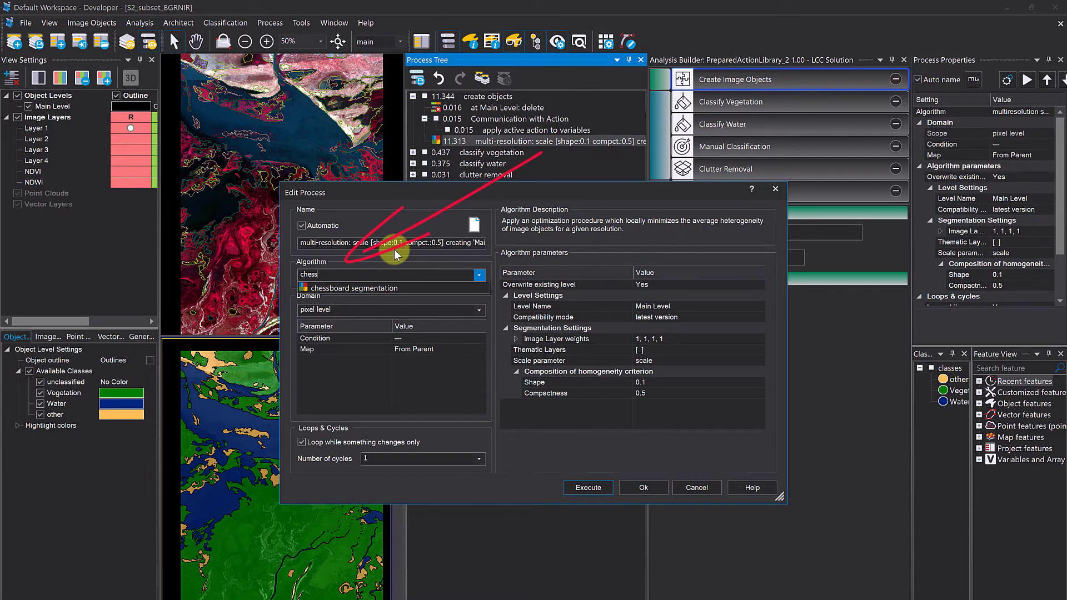
pyautogui.click(392, 288)
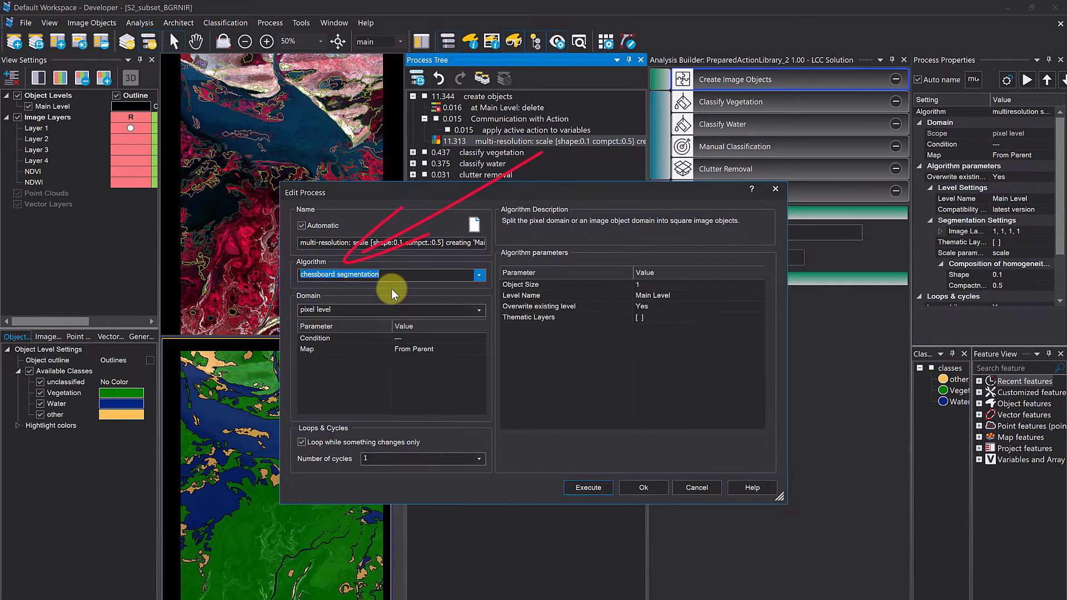
pyautogui.click(702, 287)
pyautogui.click(759, 285)
pyautogui.click(648, 352)
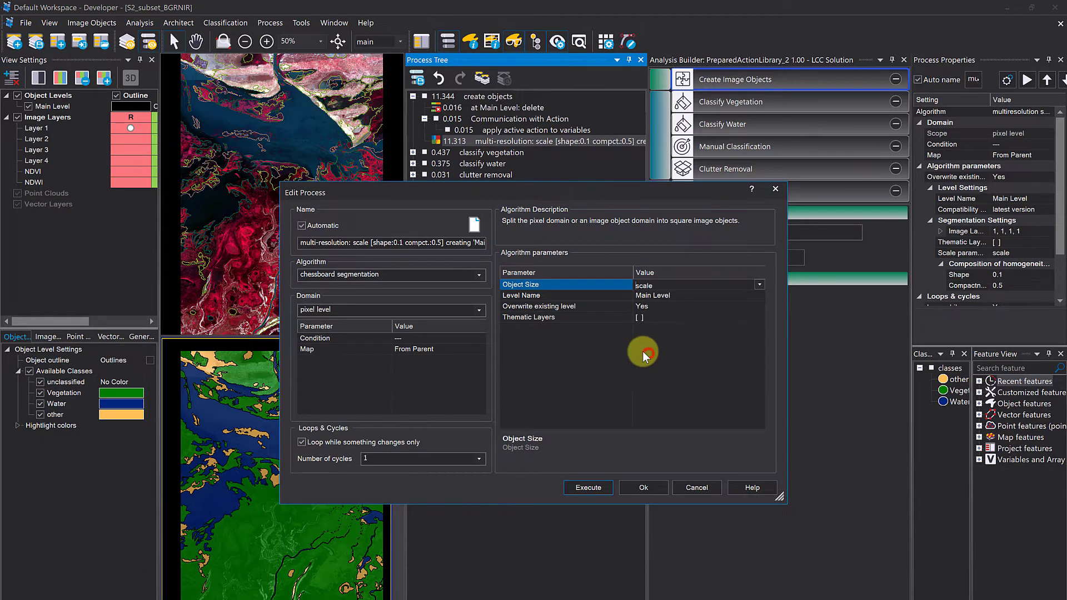
pyautogui.click(639, 486)
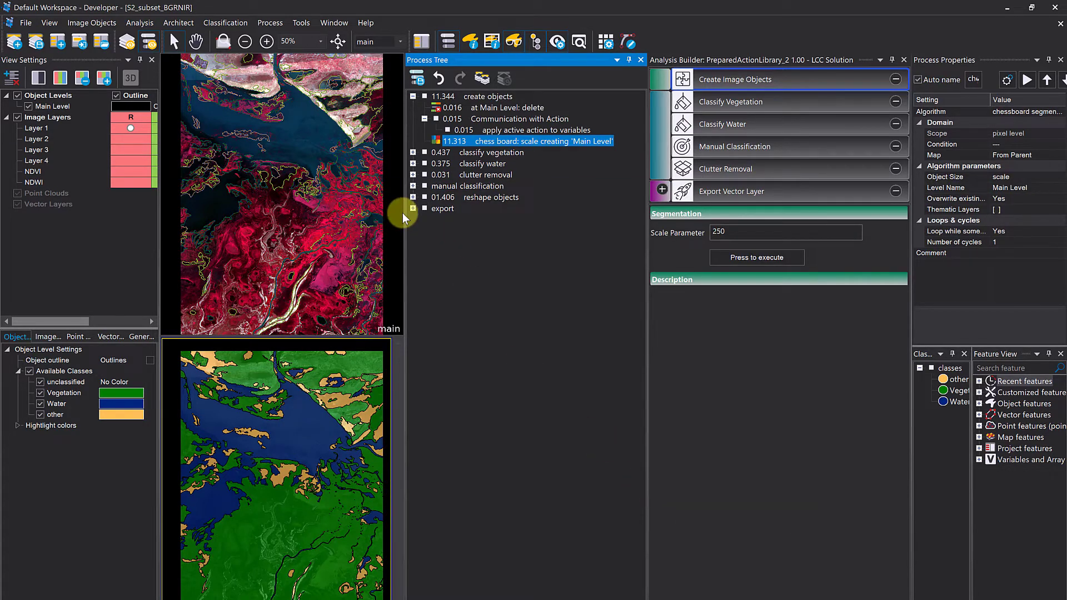
# Step: Narrow the Process Tree, execute Create Image Objects and display the Main Level outlines in blue in the upper view
pyautogui.moveTo(406, 215); pyautogui.dragTo(530, 240)
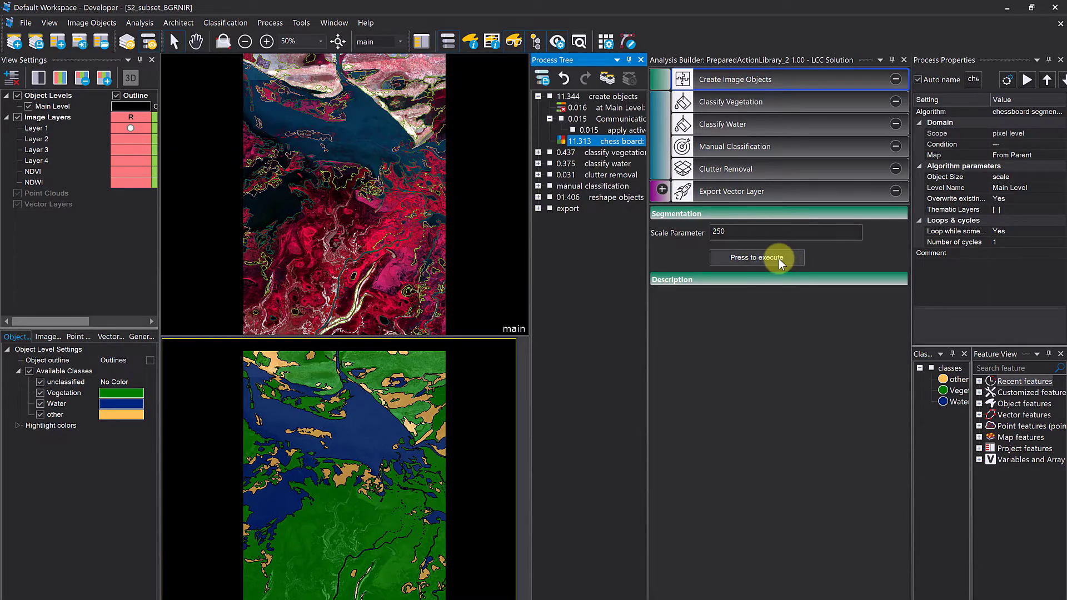
pyautogui.click(778, 258)
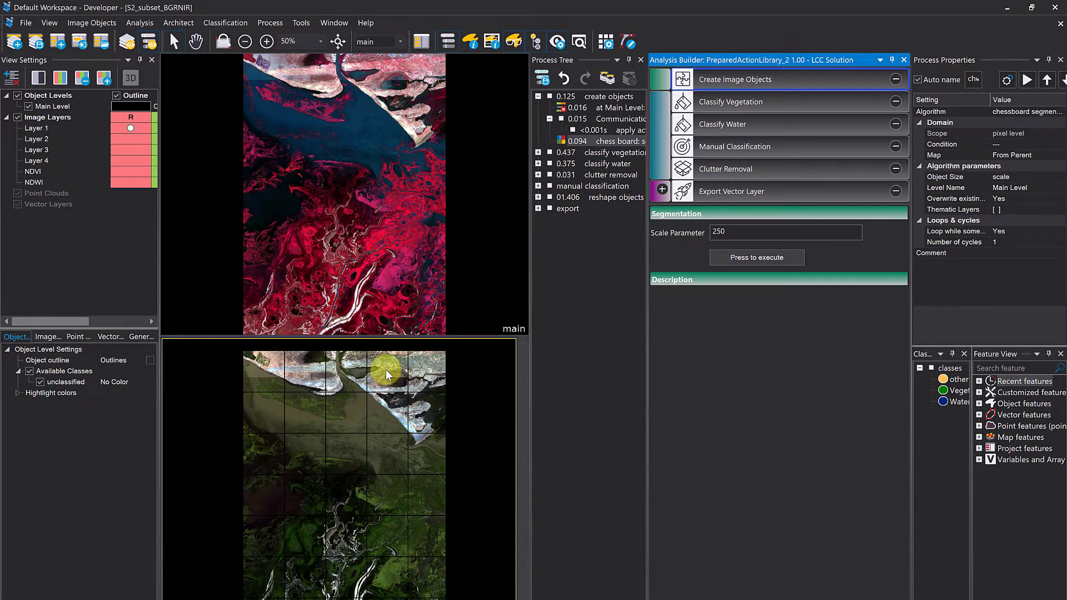
pyautogui.click(369, 278)
pyautogui.click(128, 106)
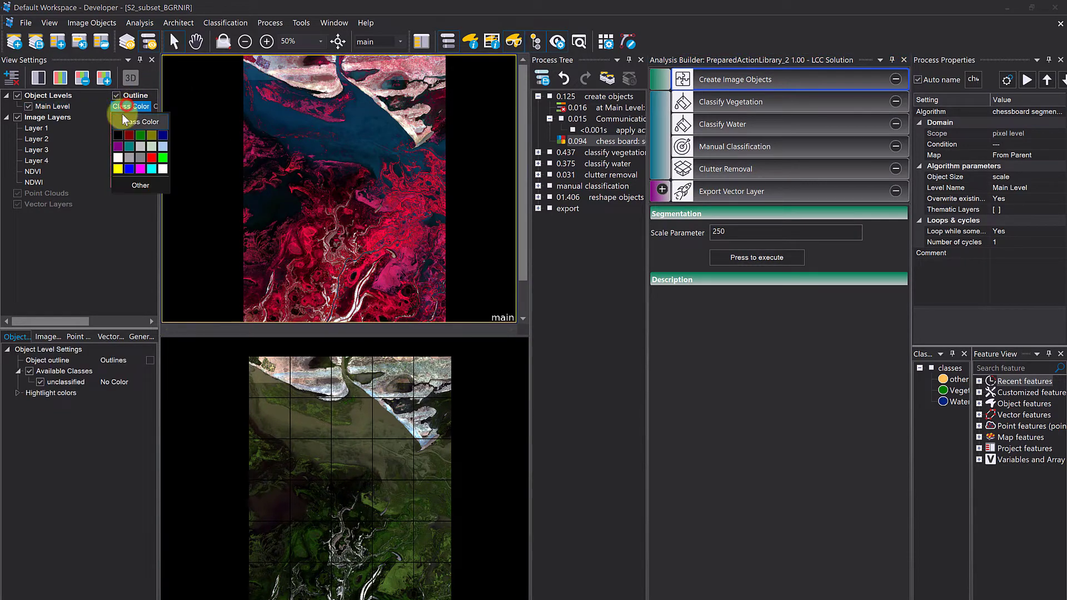
pyautogui.click(129, 172)
# Step: Set the Scale Parameter of Create Image Objects to 50 and execute the segmentation again
pyautogui.click(746, 236)
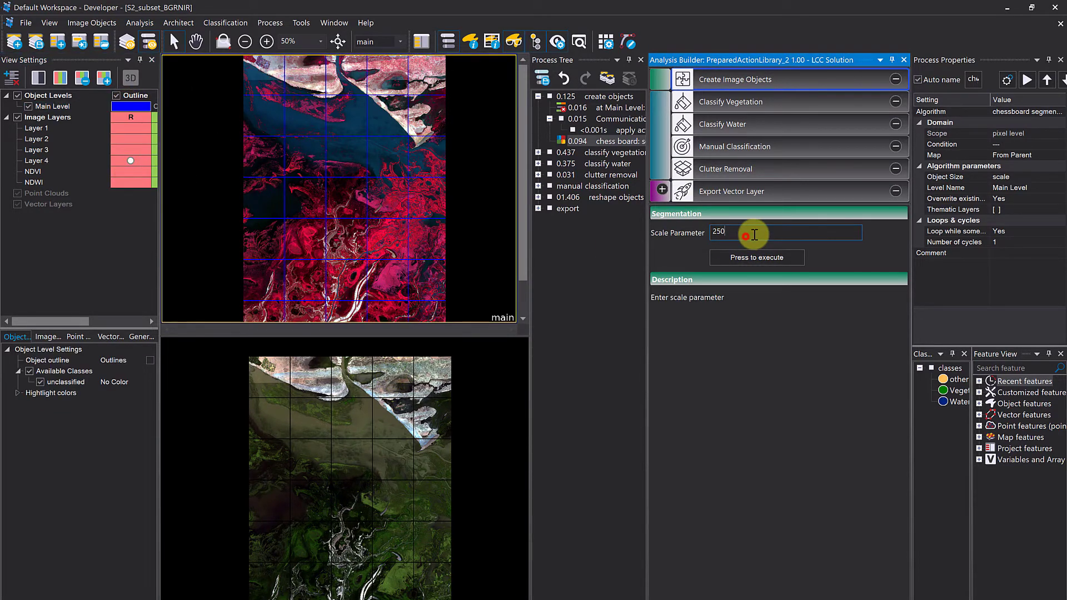
pyautogui.doubleClick(719, 232)
pyautogui.write('50')
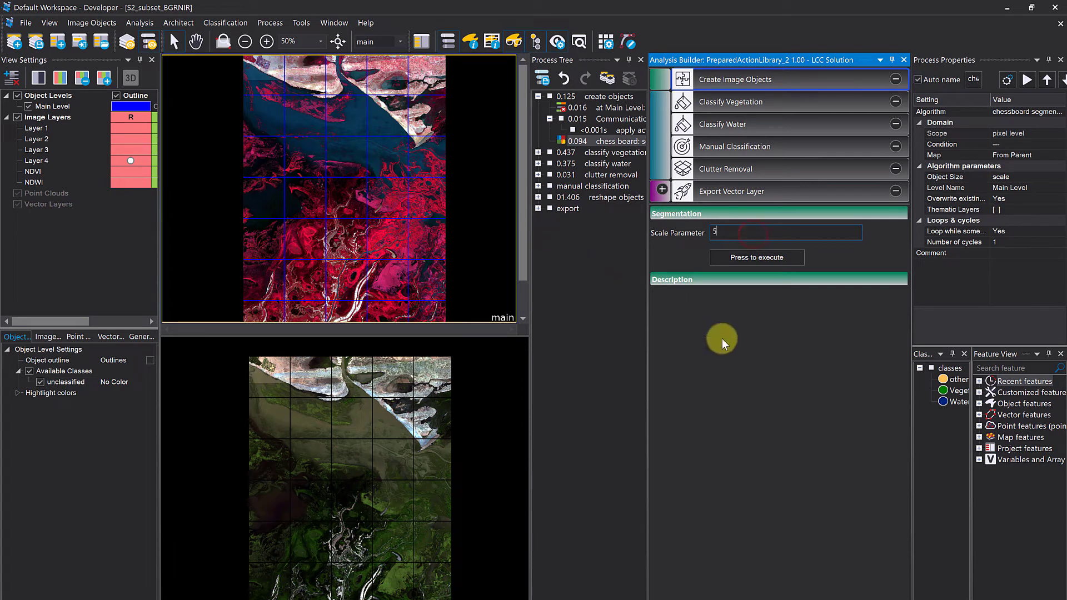
pyautogui.click(758, 259)
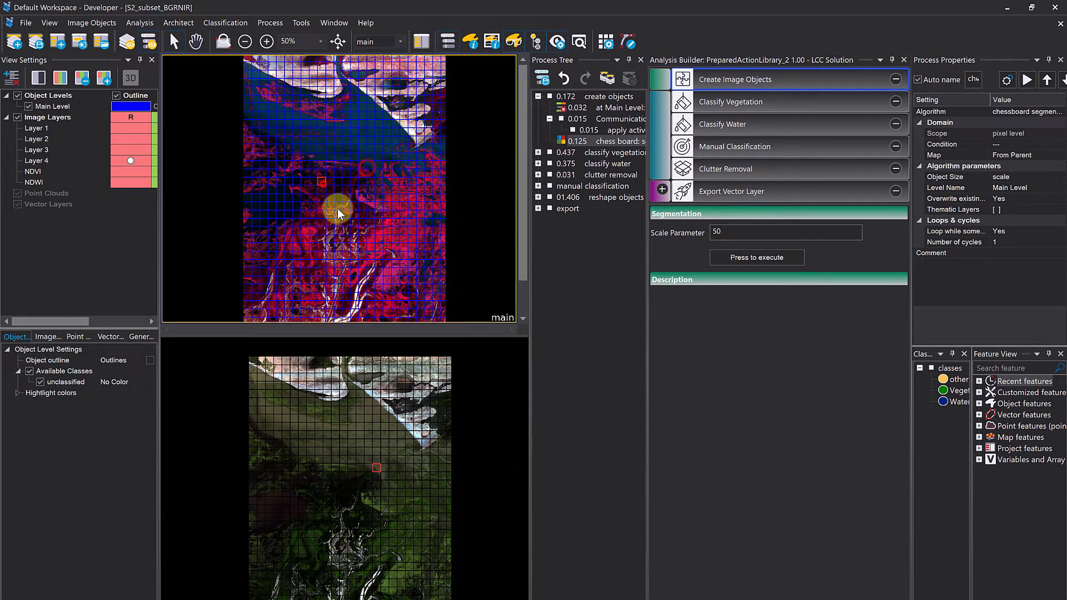
pyautogui.click(386, 409)
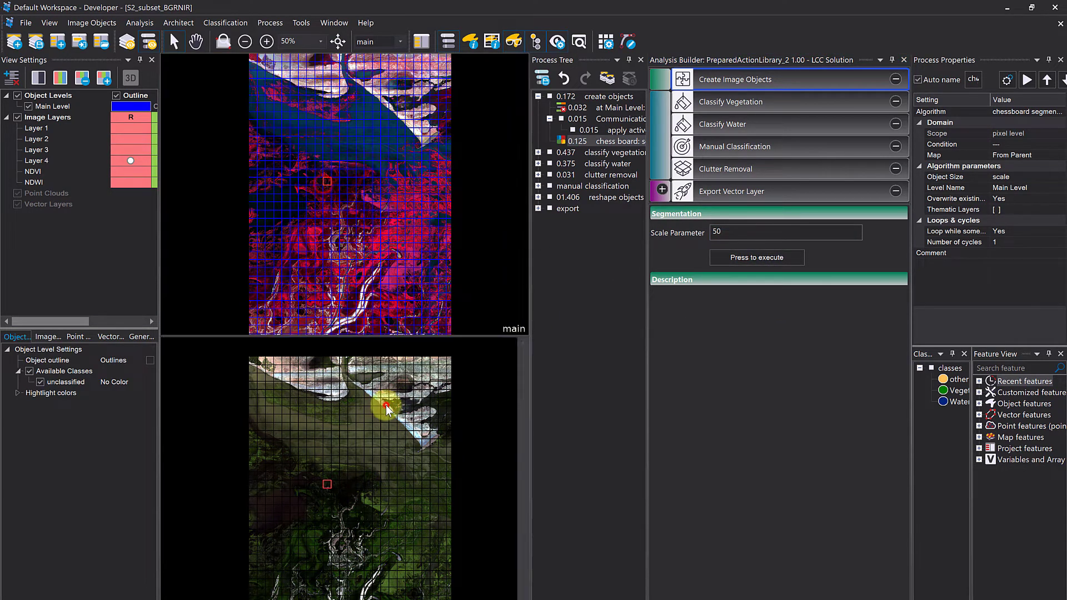
# Step: Execute Classify Vegetation and Classify Water on the chessboard objects
pyautogui.click(738, 108)
pyautogui.click(765, 308)
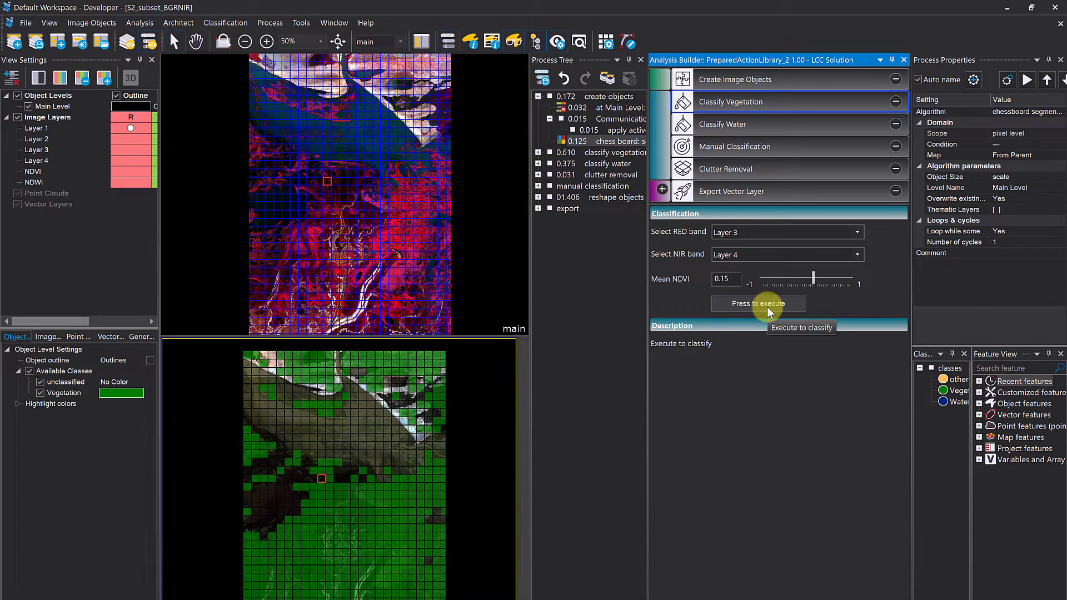
pyautogui.click(732, 128)
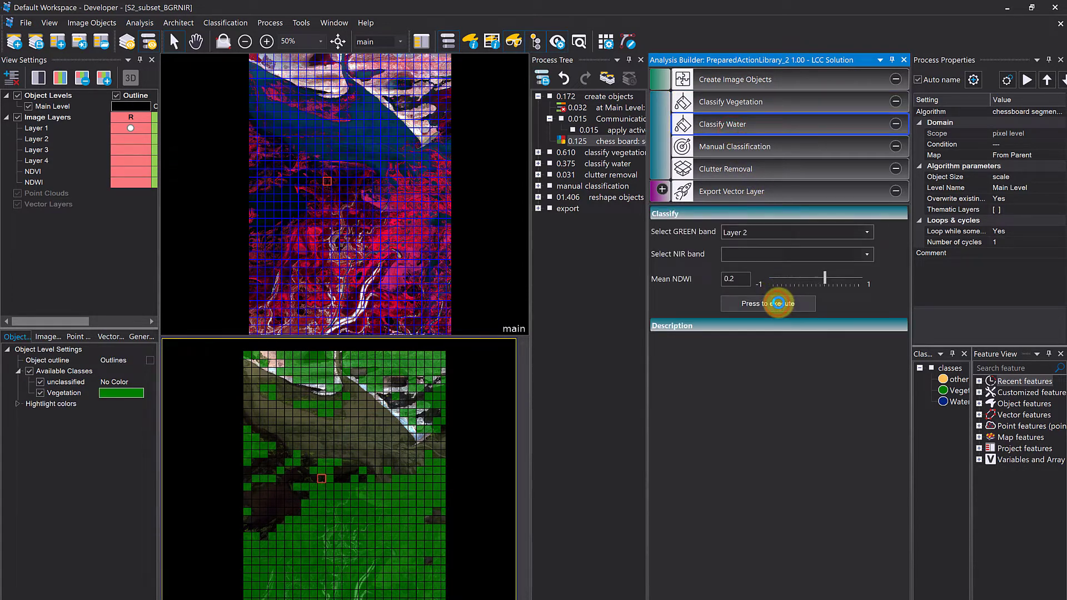
pyautogui.click(778, 303)
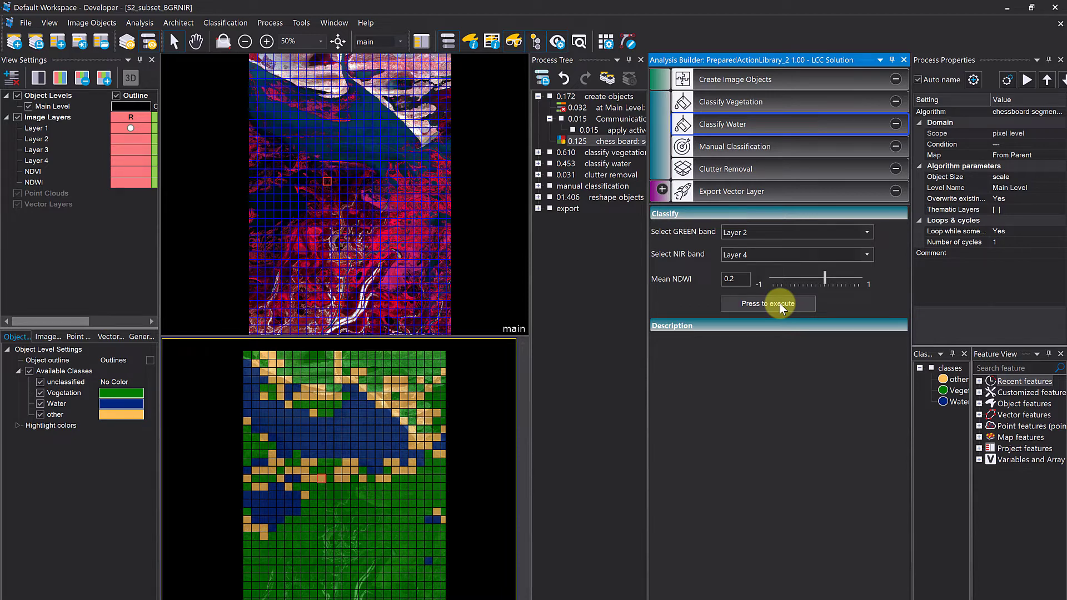
# Step: Move the Classify Vegetation action below Manual Classification in the solution
pyautogui.click(765, 104)
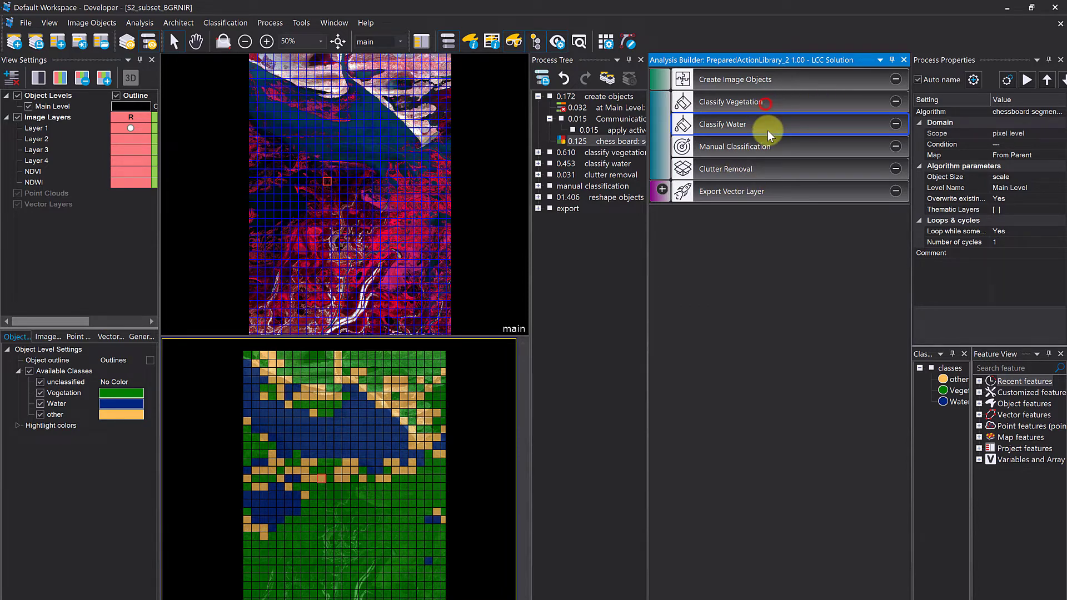
pyautogui.click(759, 105)
pyautogui.moveTo(762, 110); pyautogui.dragTo(765, 144)
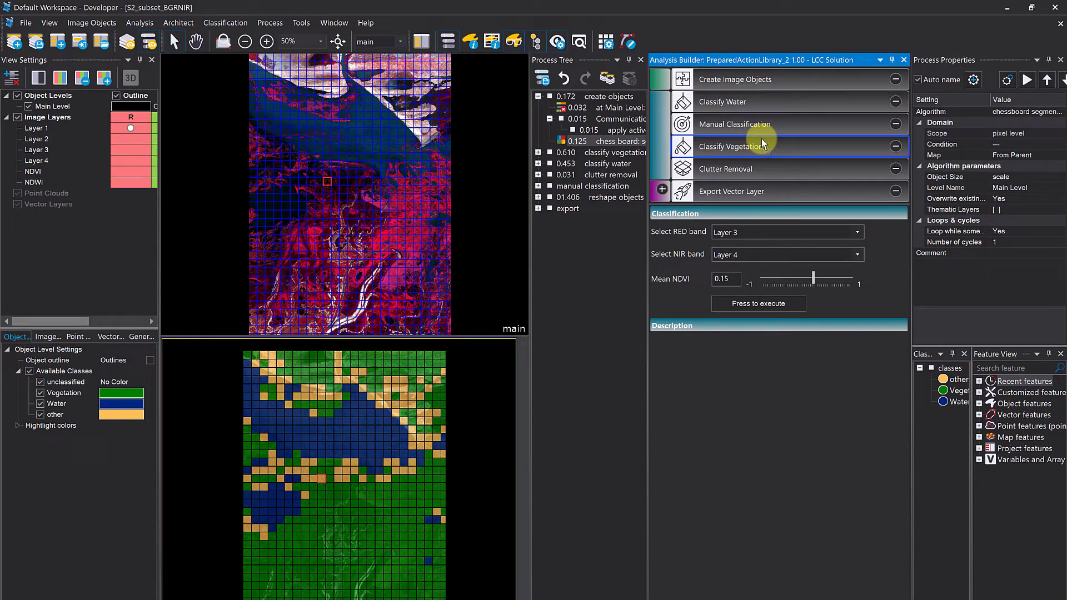
# Step: Remove the Manual Classification and Classify Vegetation actions from the solution and collapse the create objects process
pyautogui.click(896, 125)
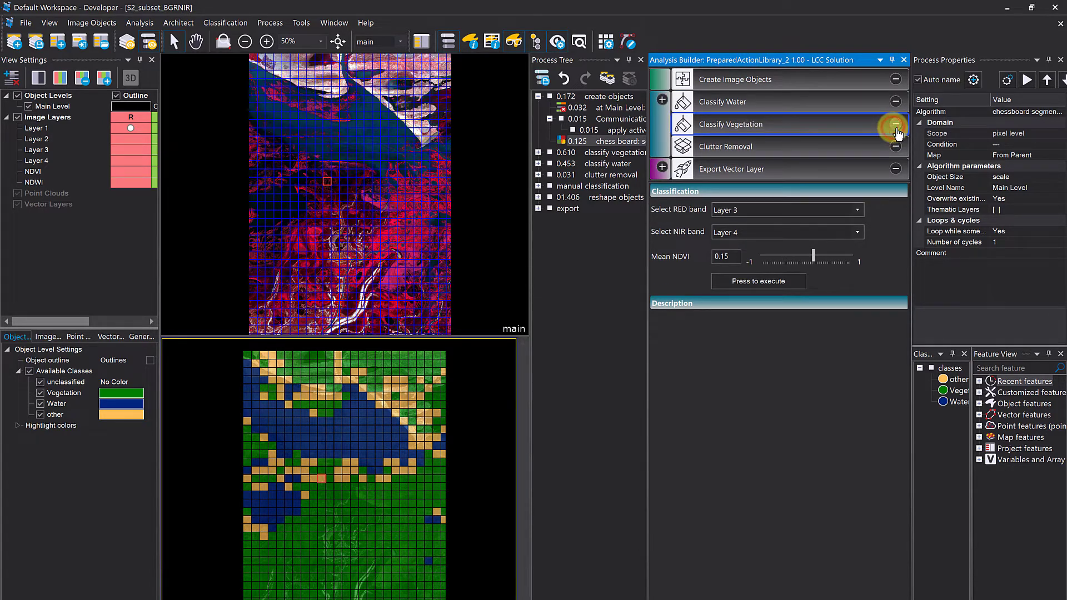
pyautogui.click(897, 126)
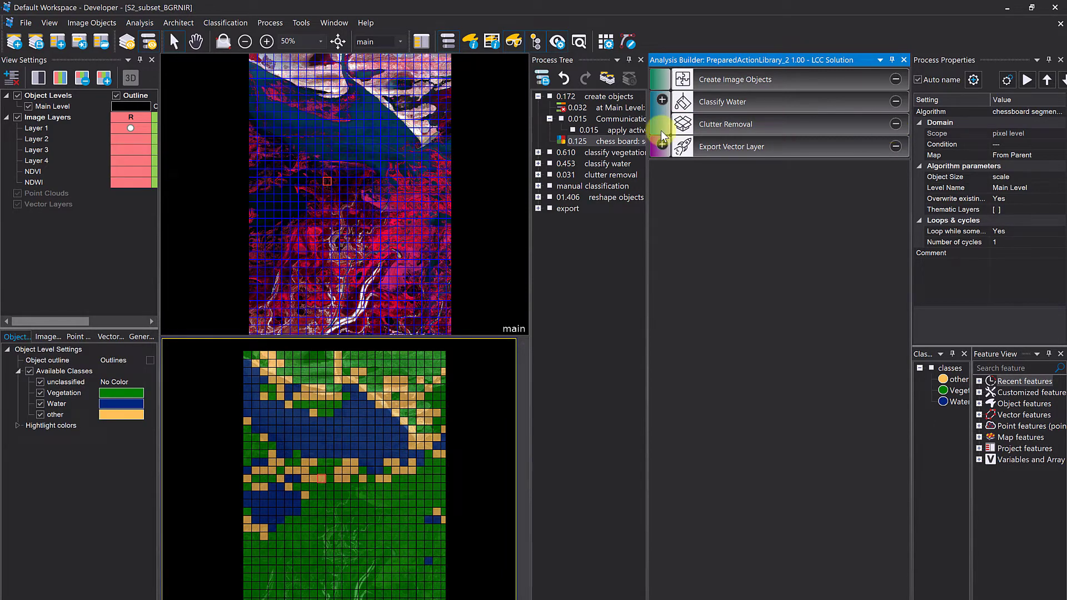
pyautogui.click(540, 113)
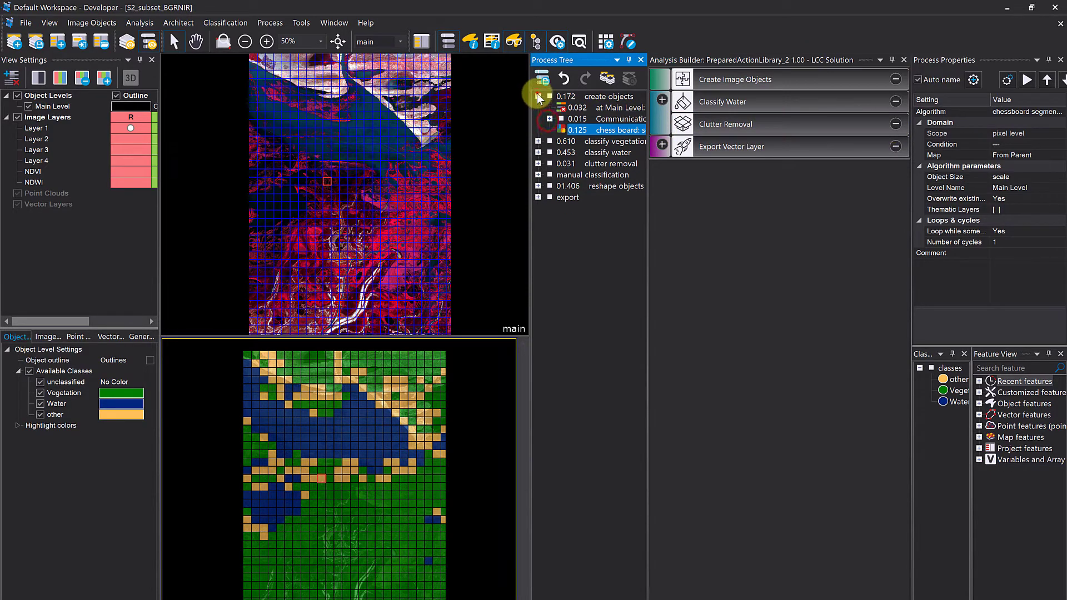
pyautogui.click(538, 97)
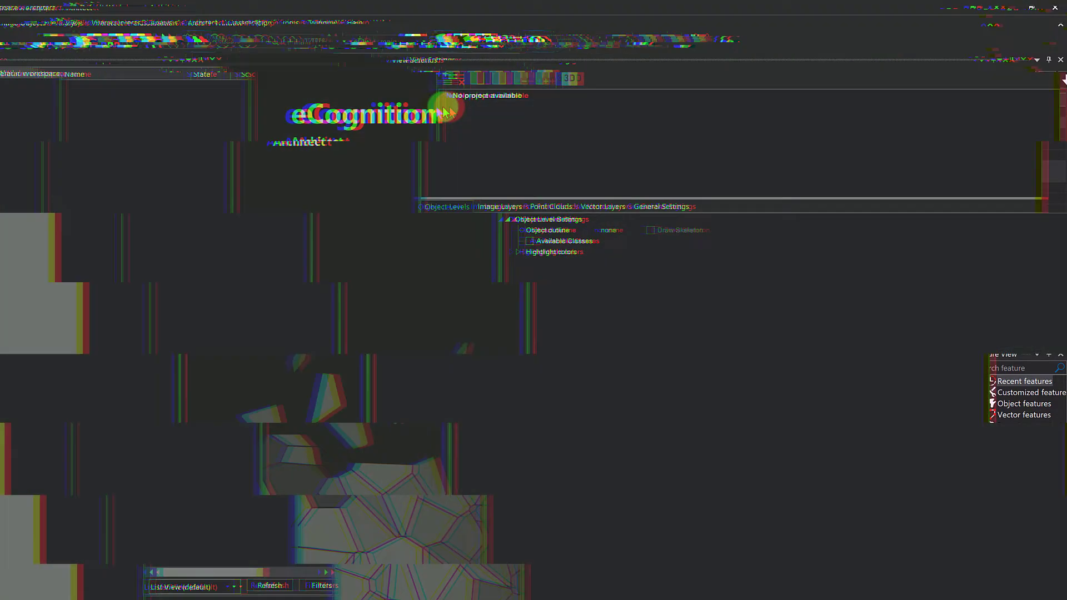
# Step: Switch to eCognition Architect, open the ActionLibrary folder as the action library and load LCC Solution.dax
pyautogui.moveTo(444, 117); pyautogui.dragTo(770, 185)
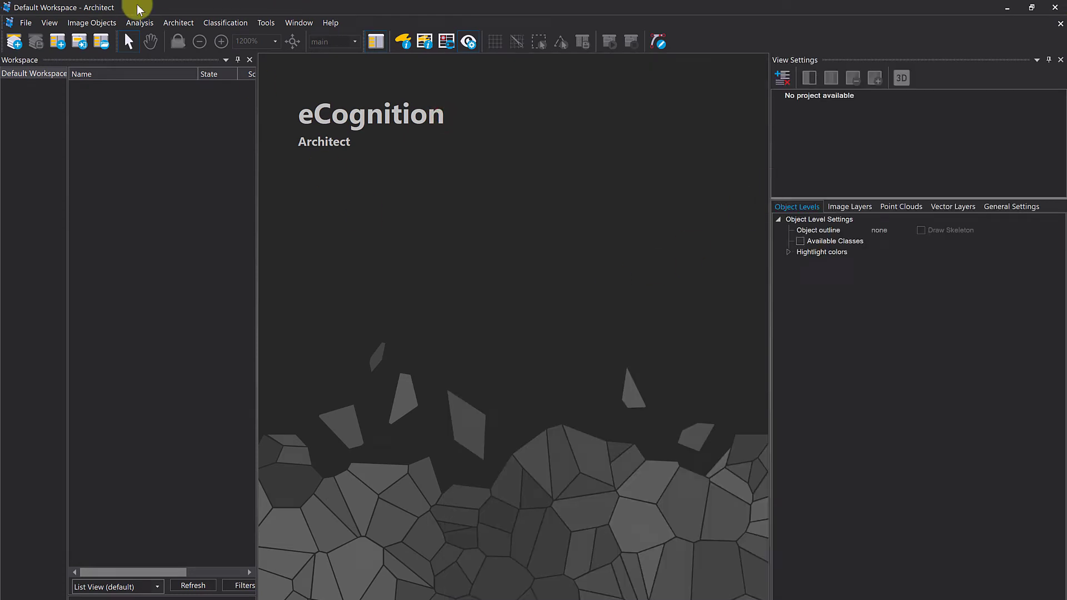
pyautogui.click(178, 23)
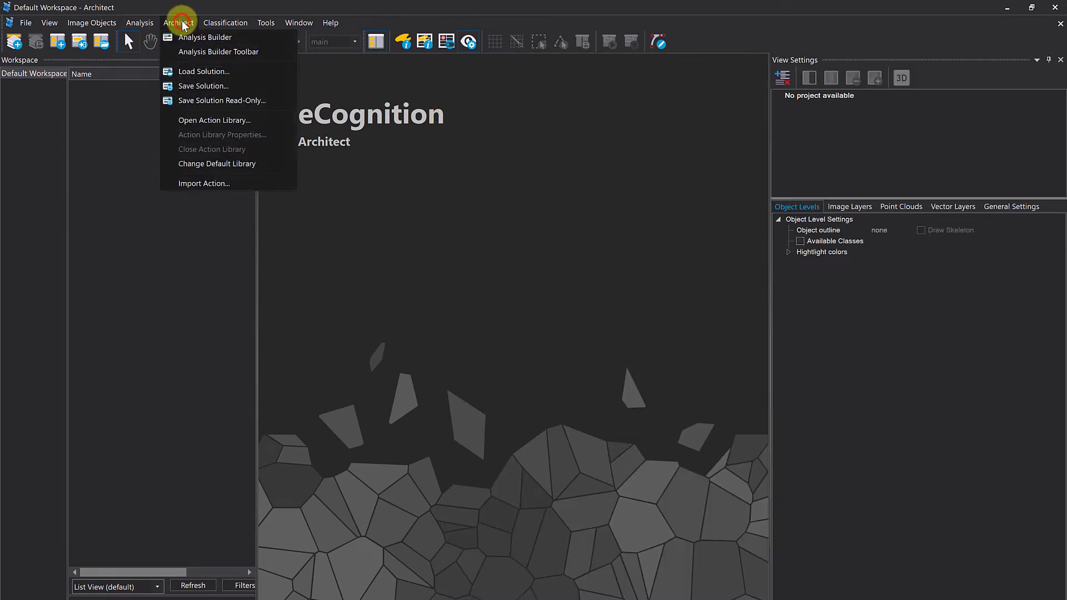
pyautogui.click(259, 119)
pyautogui.click(251, 120)
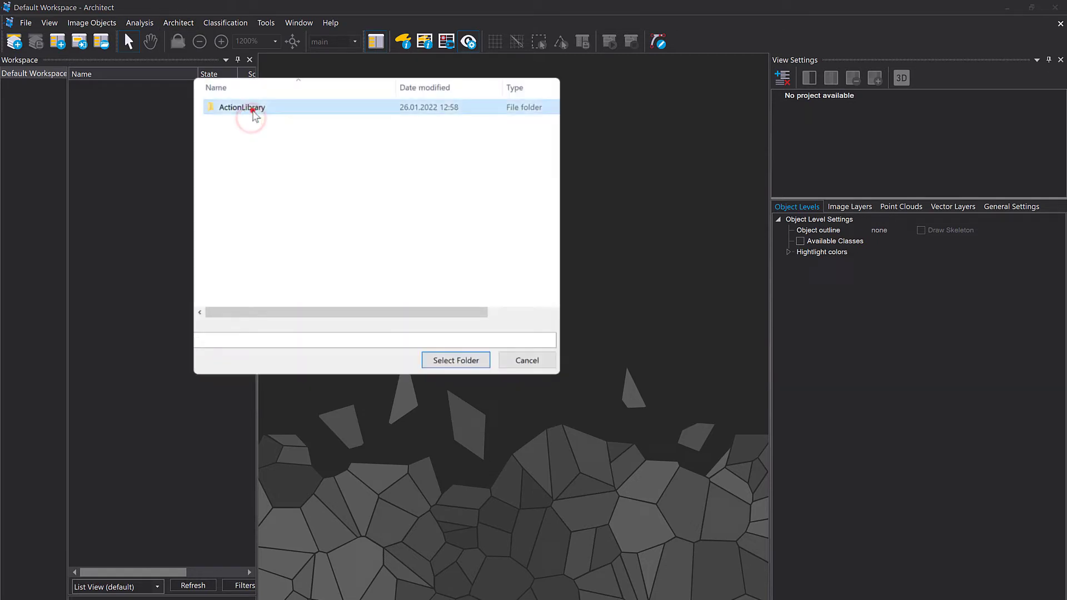
pyautogui.click(449, 359)
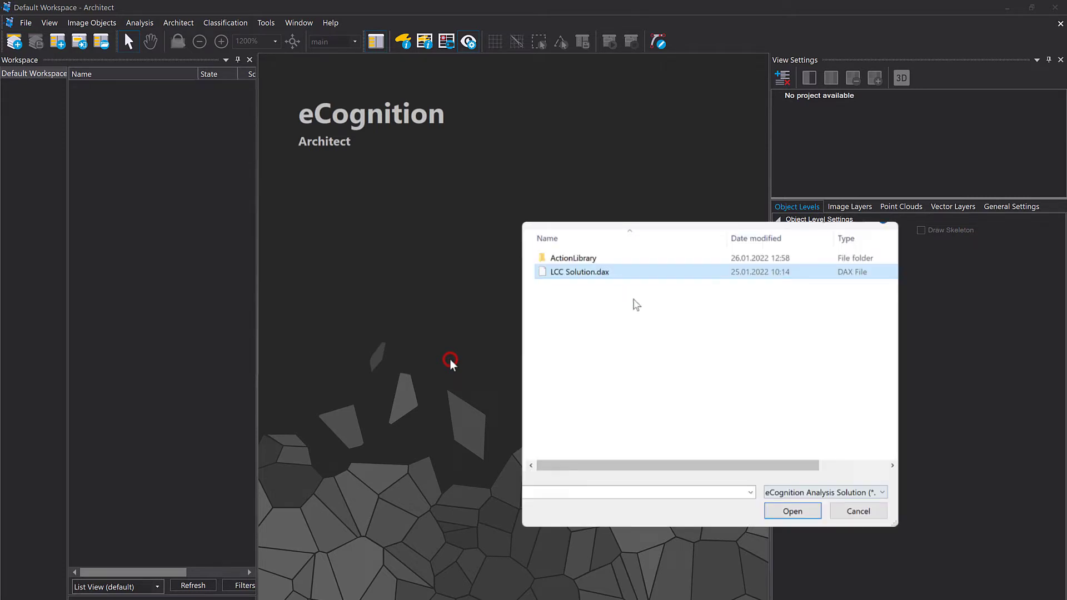
pyautogui.click(805, 514)
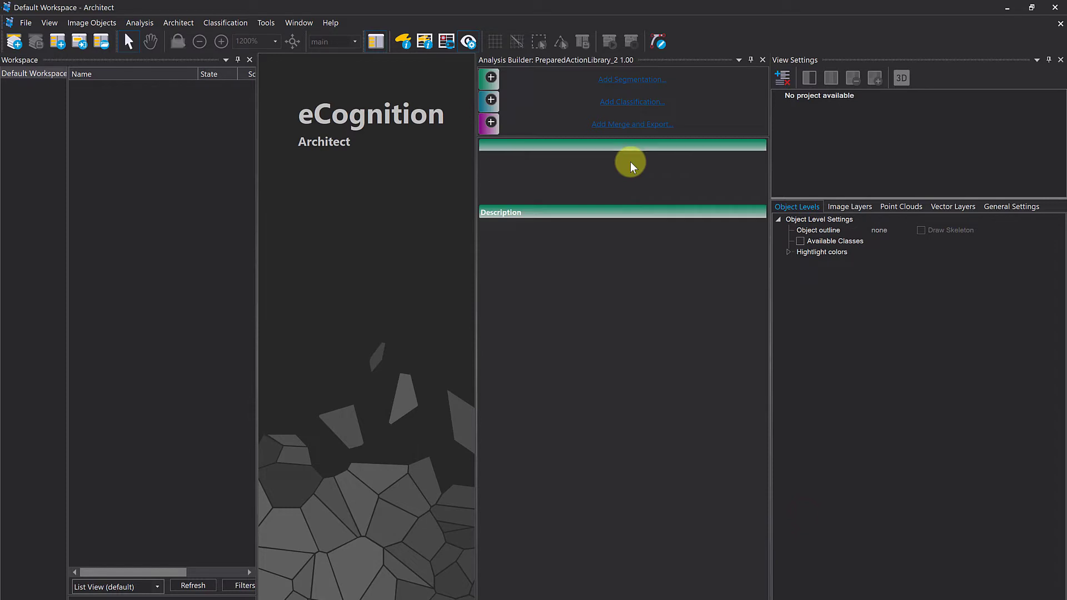
# Step: Examine the windows available in Architect and the settings of the Create Image Objects and Classify Vegetation actions
pyautogui.click(642, 98)
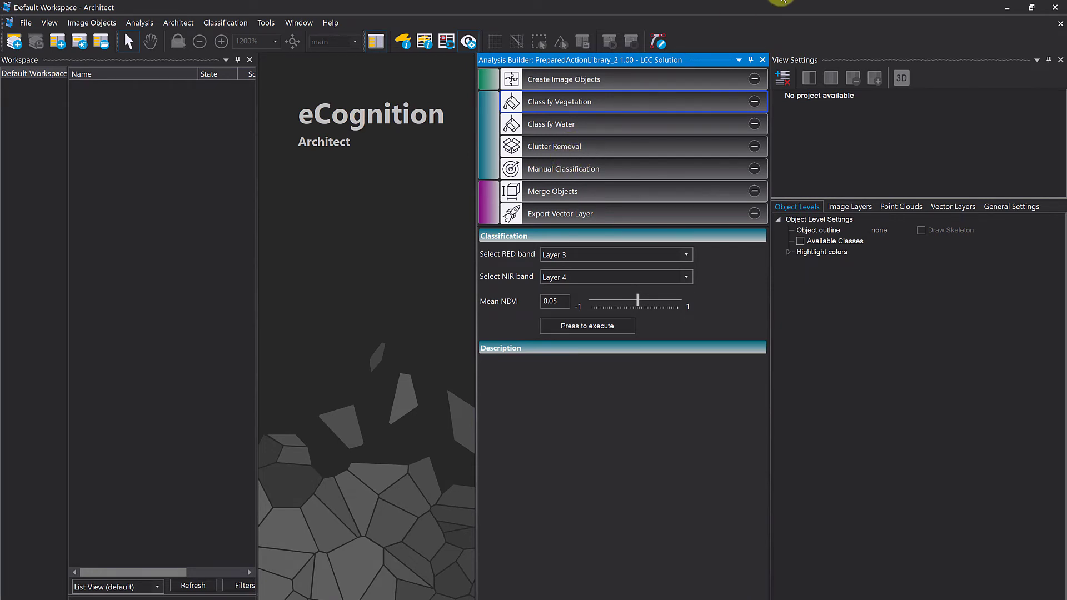
pyautogui.rightClick(712, 33)
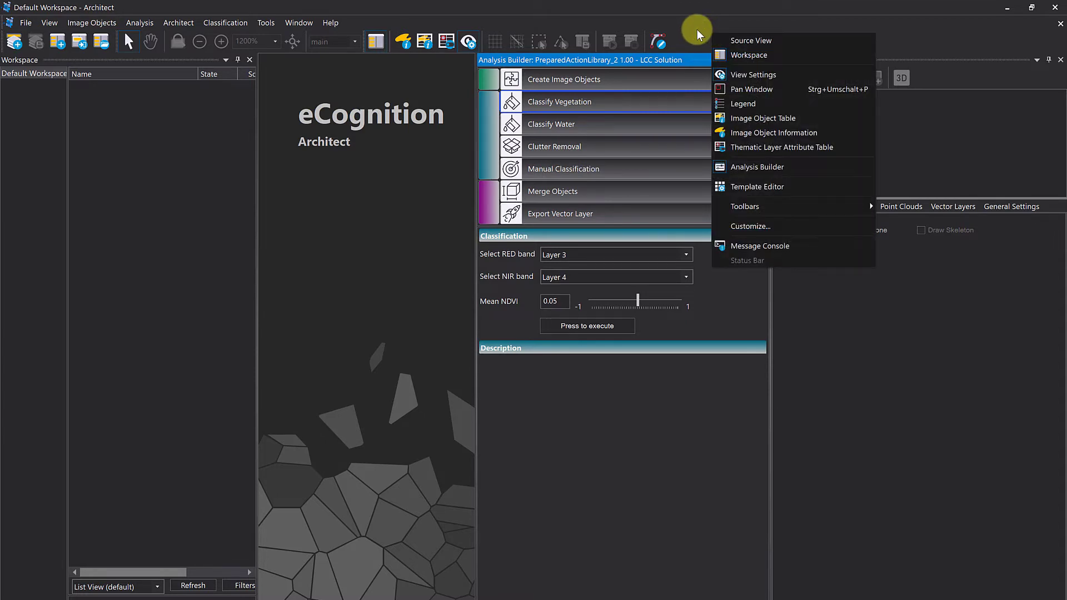
pyautogui.click(697, 29)
pyautogui.click(620, 73)
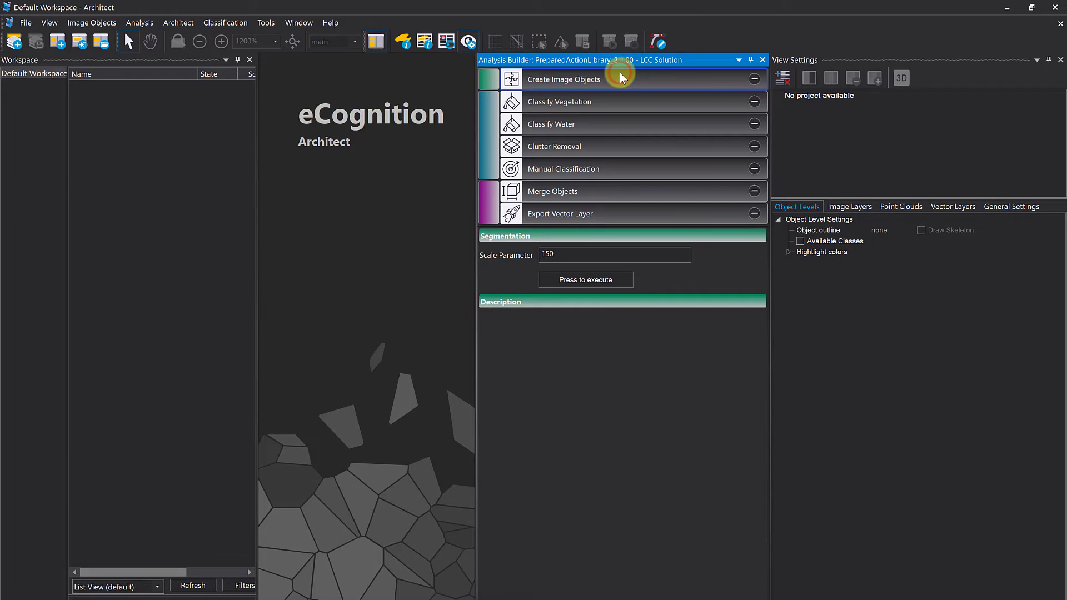
pyautogui.click(604, 106)
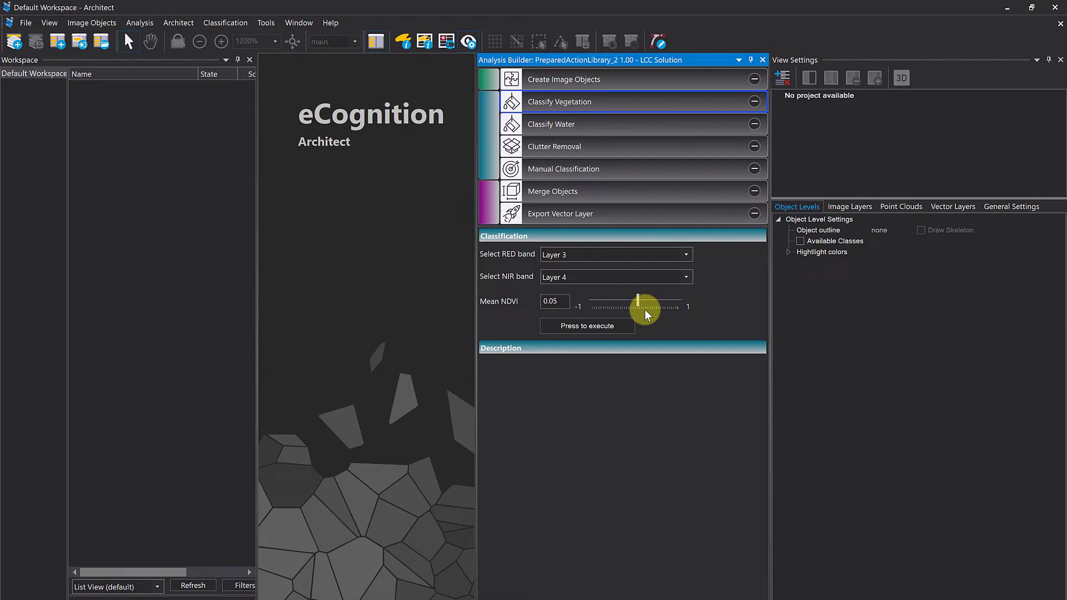
# Step: Close the Analysis Builder and copy LCC Solution.dax into the ActionLibrary folder
pyautogui.click(763, 60)
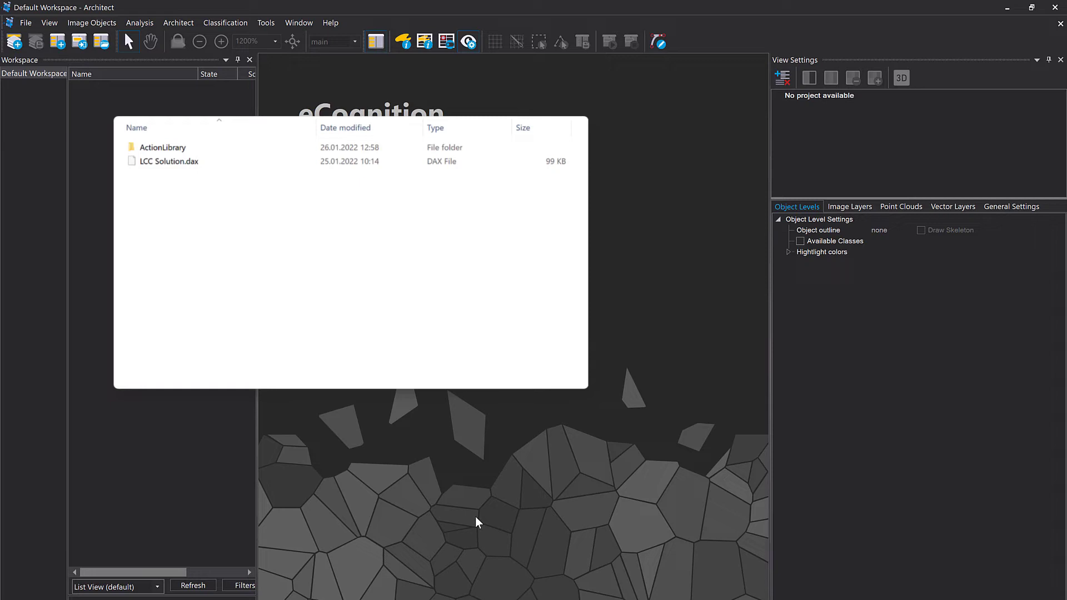
pyautogui.click(160, 163)
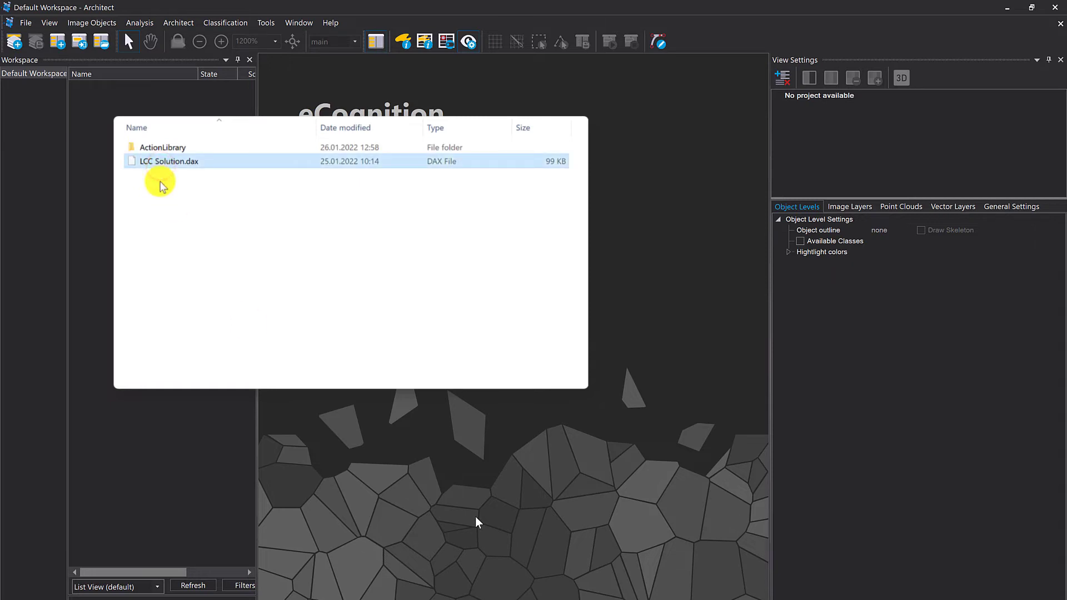
pyautogui.doubleClick(200, 146)
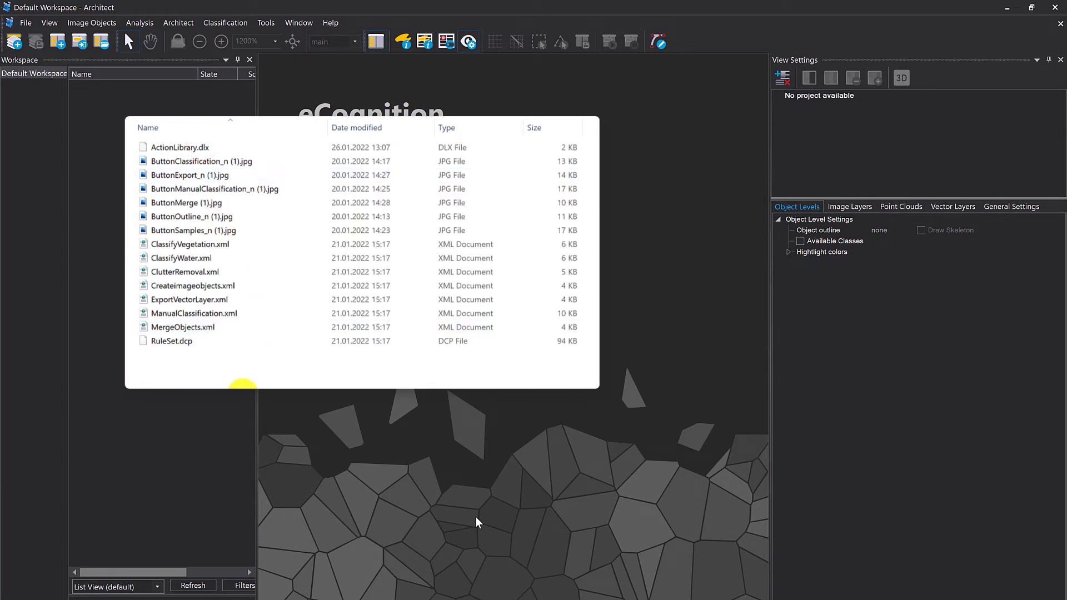
pyautogui.hotkey('ctrl', 'v')
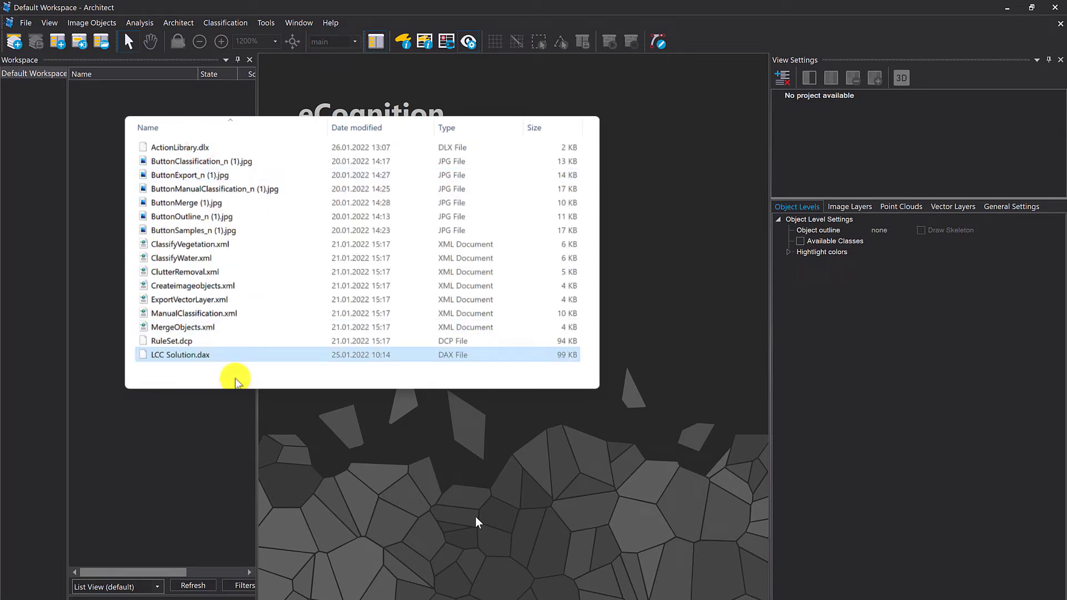
# Step: Open ActionLibrary.dlx in the text editor, set its default-solution attribute to "LCC Solution.dax" and save the file
pyautogui.click(204, 148)
pyautogui.doubleClick(204, 148)
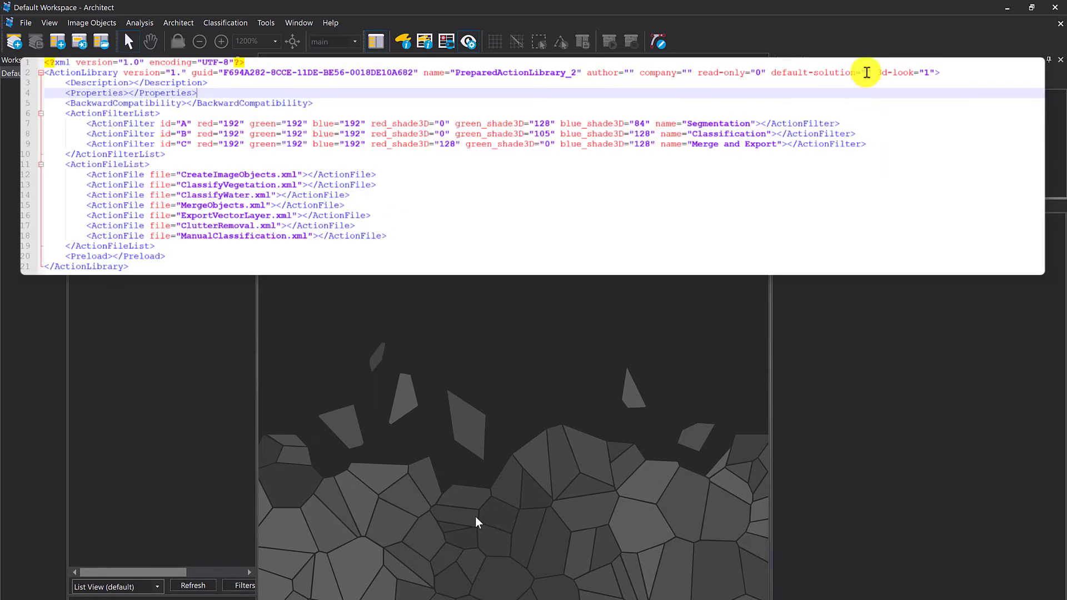
pyautogui.click(866, 72)
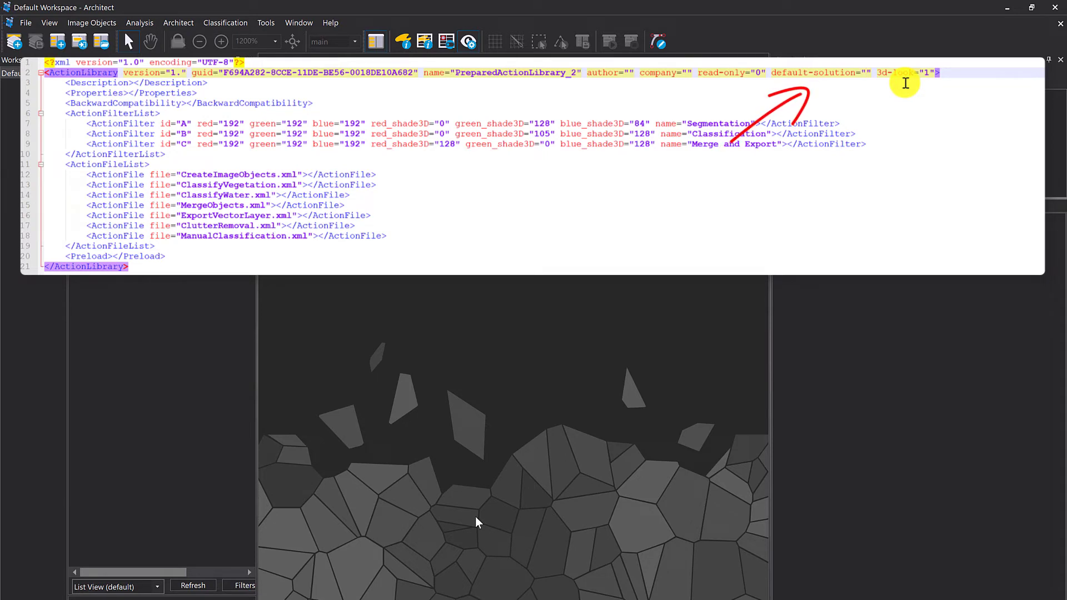
pyautogui.write('LCC ')
pyautogui.write('Solution')
pyautogui.write('.dax')
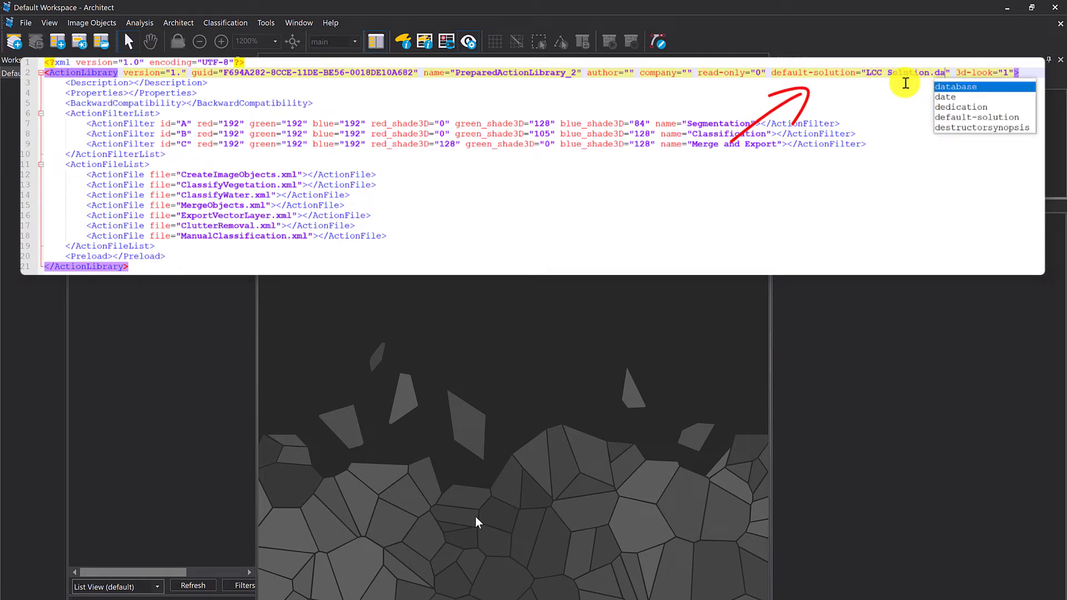
pyautogui.click(741, 215)
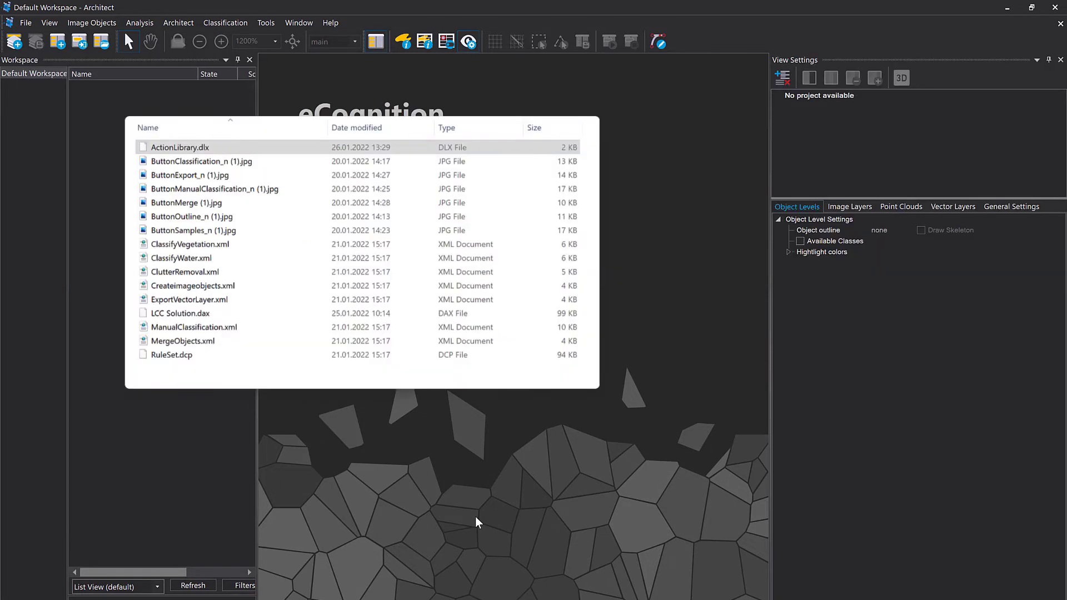
# Step: Return to eCognition Architect and open the ActionLibrary folder as the action library
pyautogui.click(525, 109)
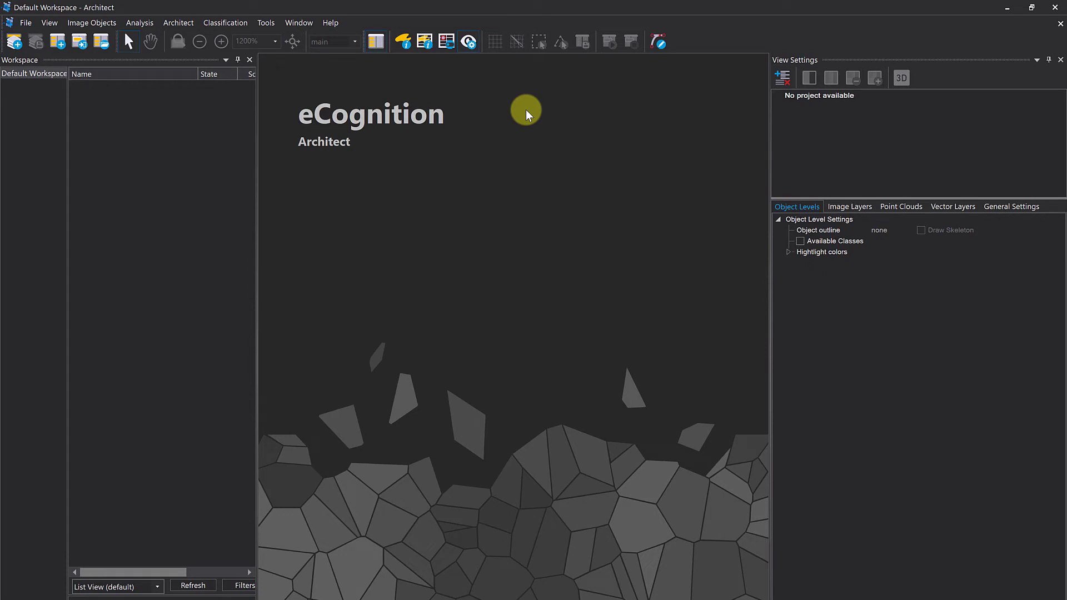
pyautogui.click(184, 23)
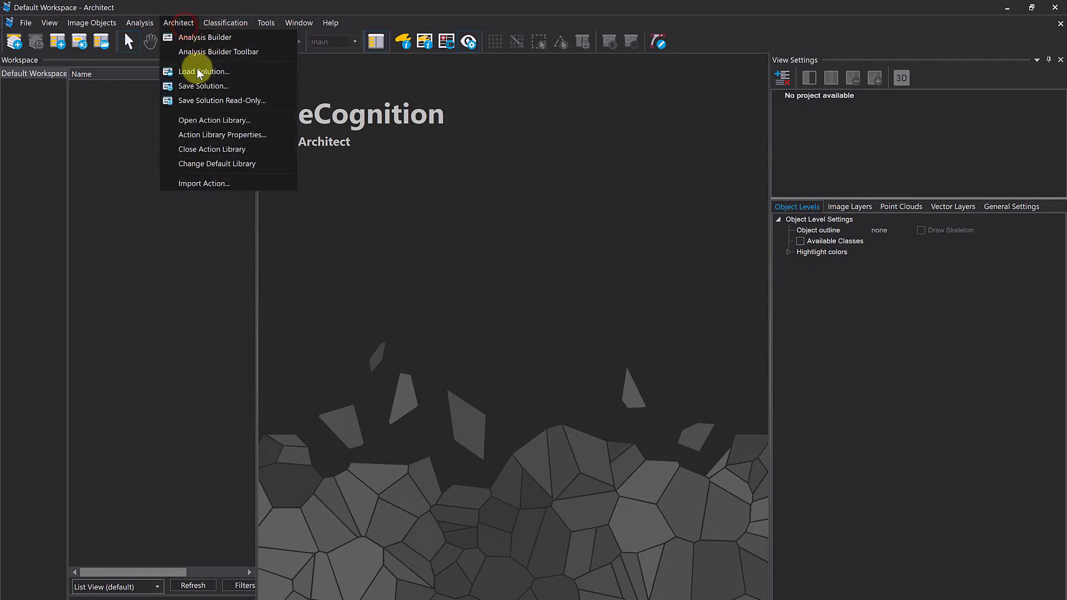
pyautogui.click(204, 126)
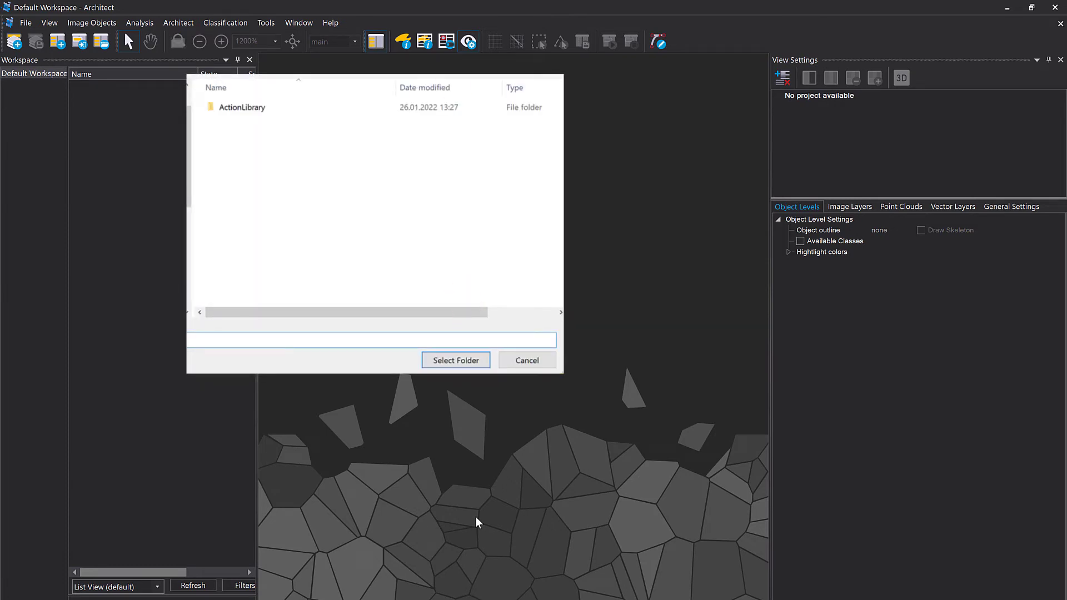
pyautogui.click(261, 106)
pyautogui.click(459, 362)
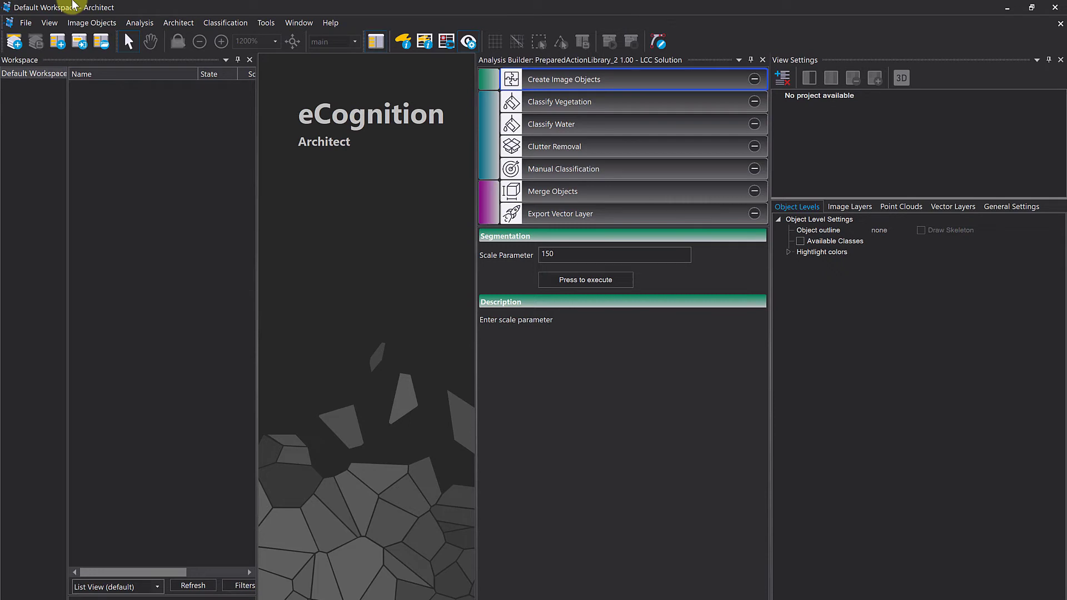
pyautogui.click(631, 132)
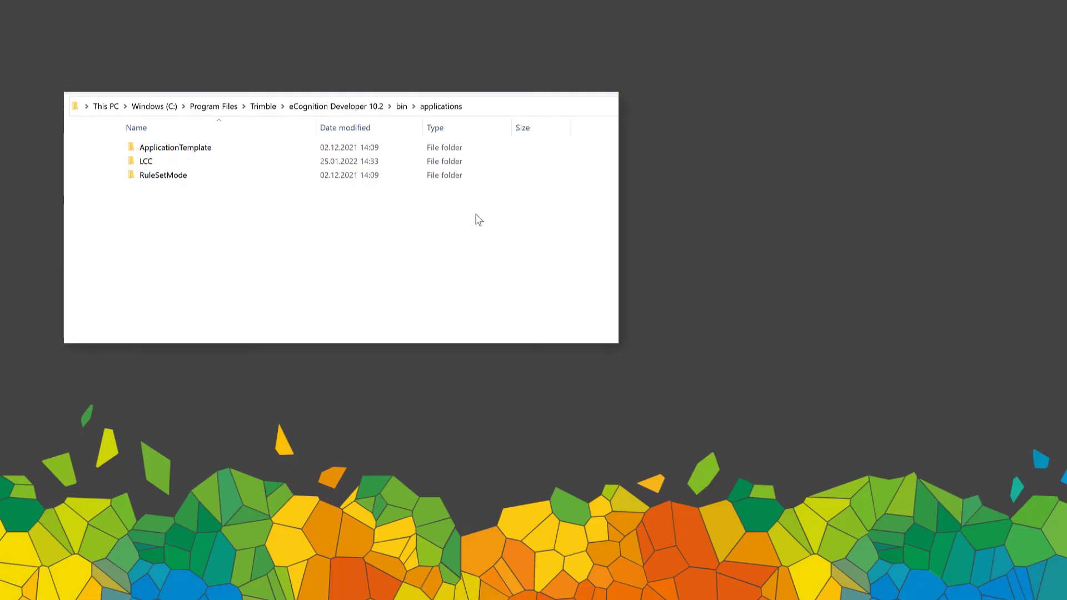
# Step: Switch to File Explorer and examine the eCognition Developer 10.2 bin\applications path and the contents of its ApplicationTemplate folder
pyautogui.click(494, 105)
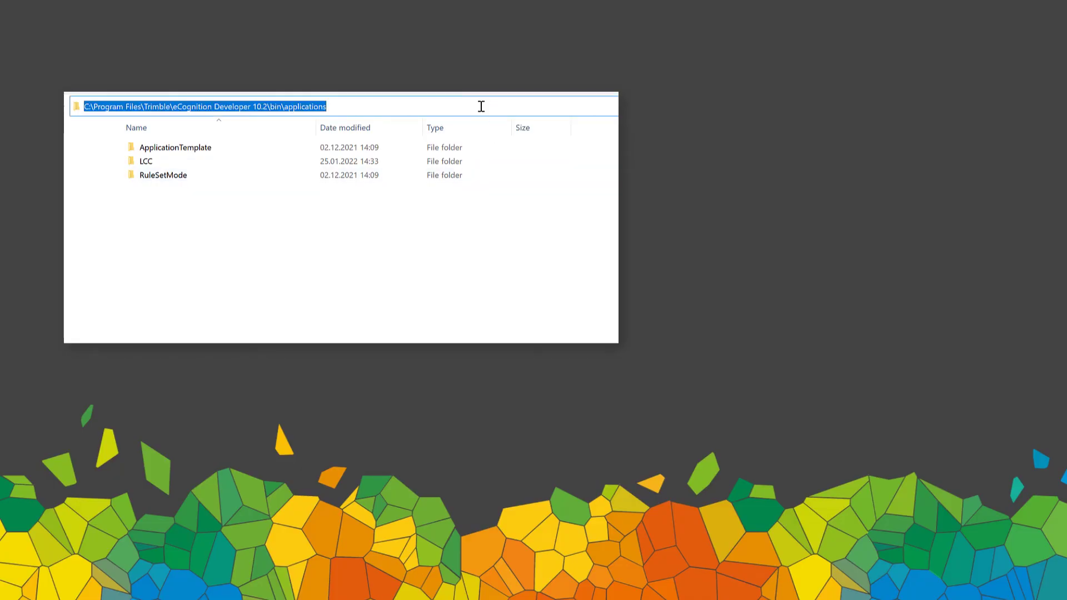
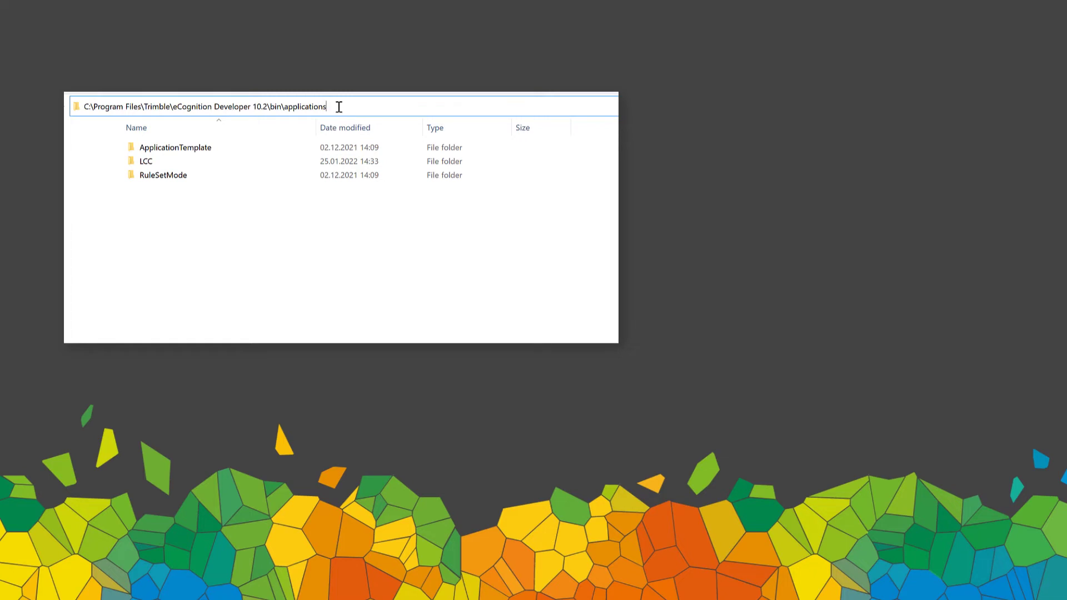
pyautogui.click(209, 149)
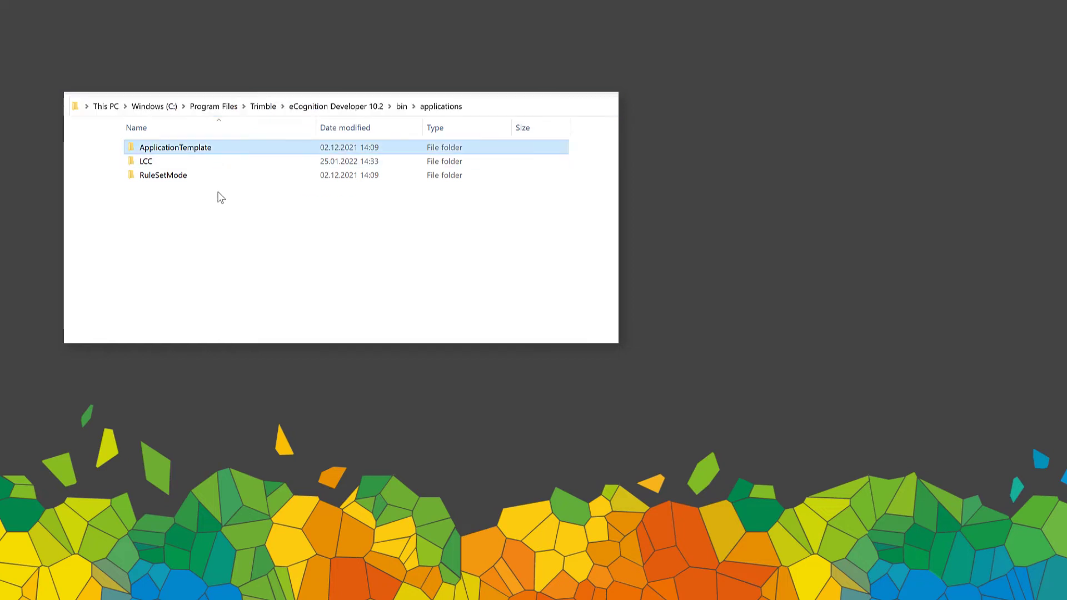
pyautogui.doubleClick(209, 150)
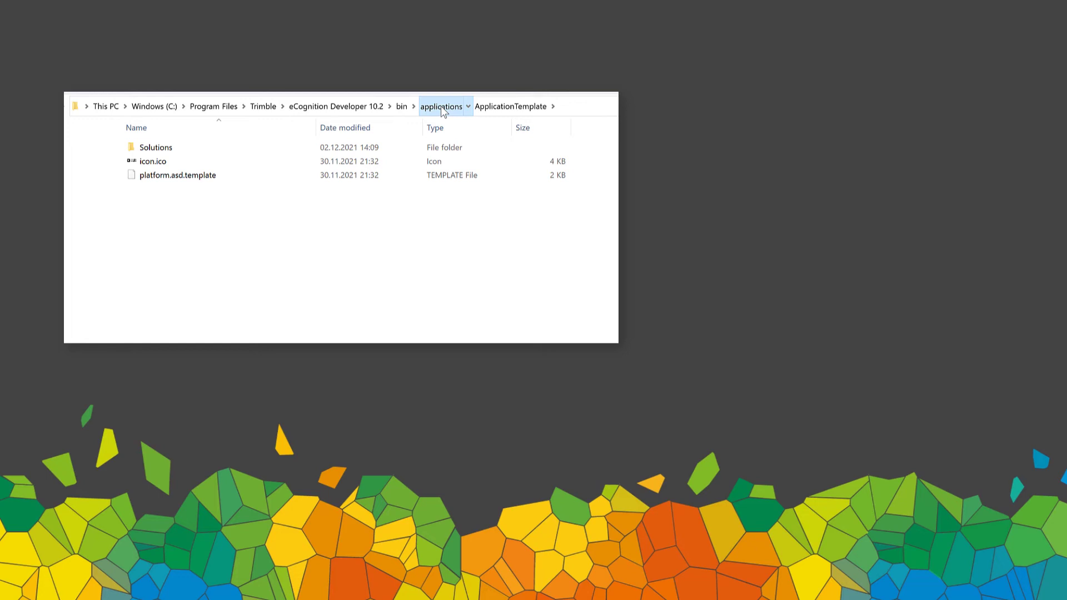
pyautogui.click(442, 107)
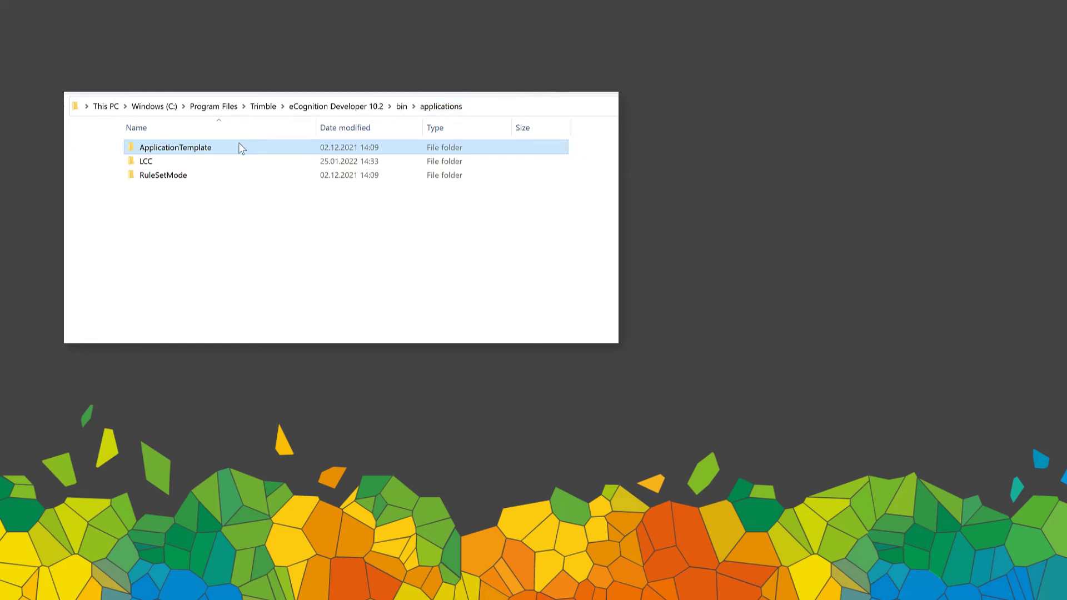
# Step: Examine the LCC application folder with its ActionLibrary folder, icon.png, platform.asd and perspective XML files
pyautogui.click(218, 172)
pyautogui.doubleClick(211, 161)
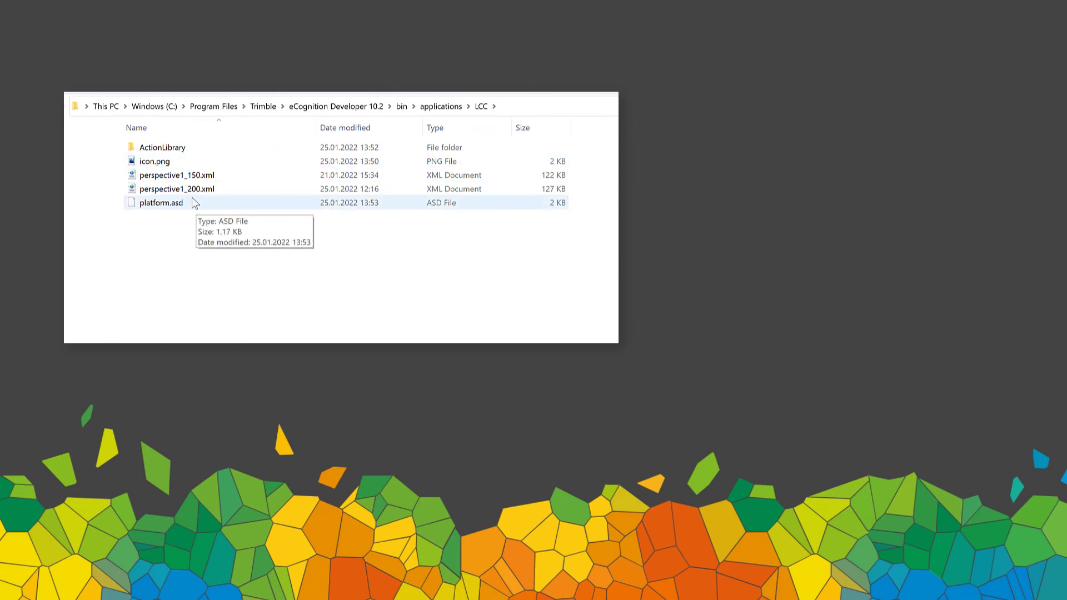
pyautogui.click(183, 148)
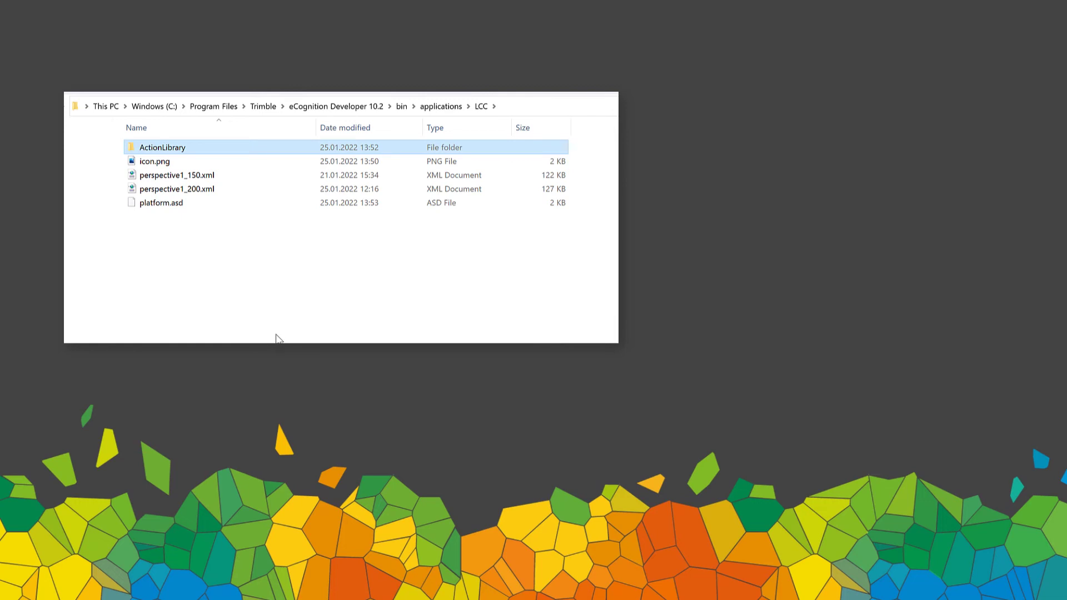
pyautogui.click(205, 161)
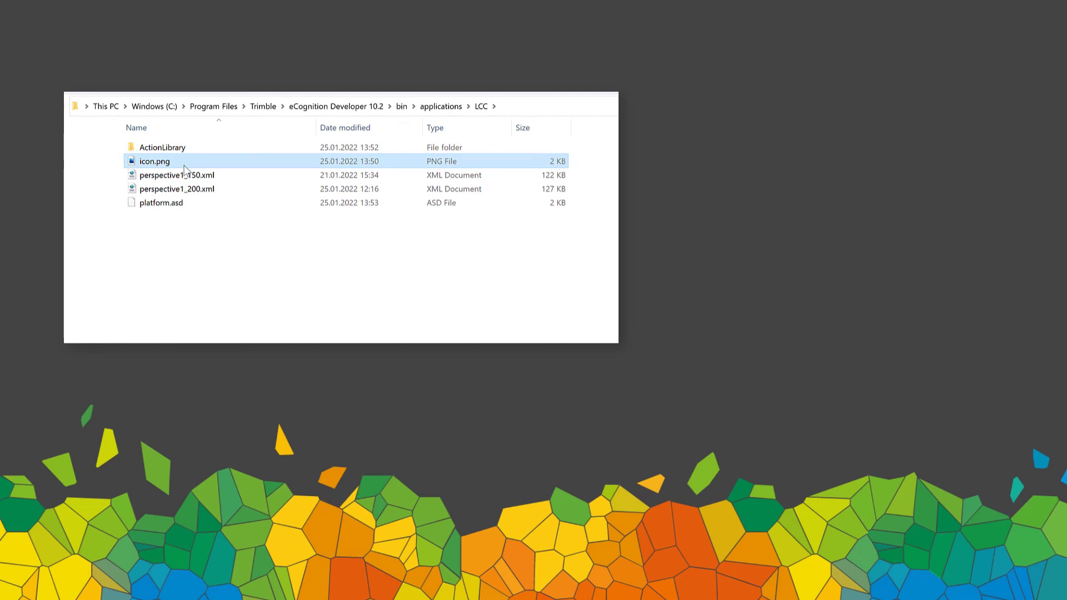
pyautogui.click(178, 203)
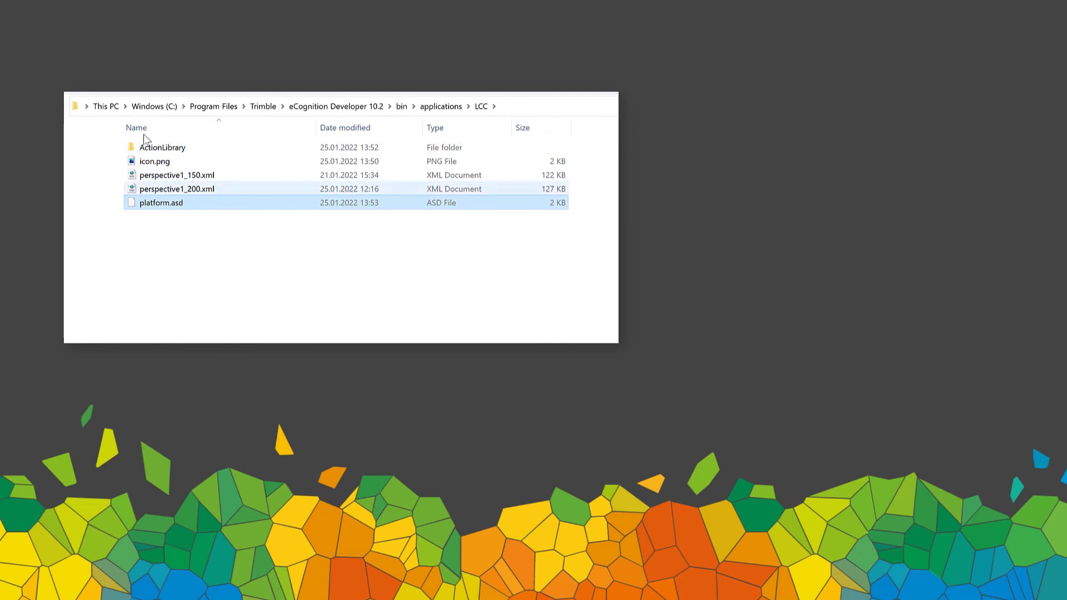
pyautogui.click(211, 191)
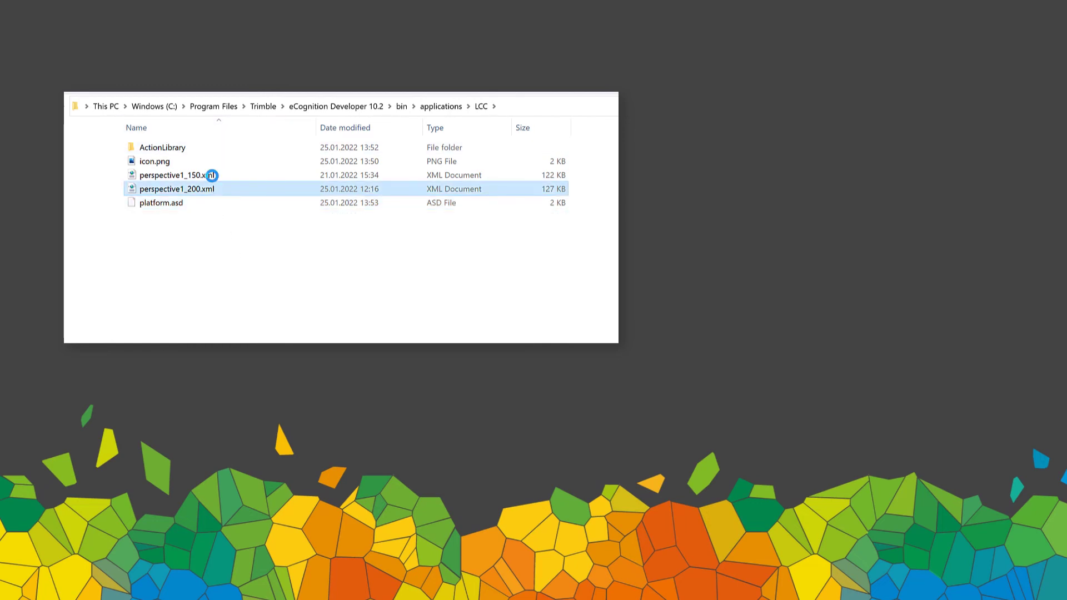
pyautogui.click(234, 293)
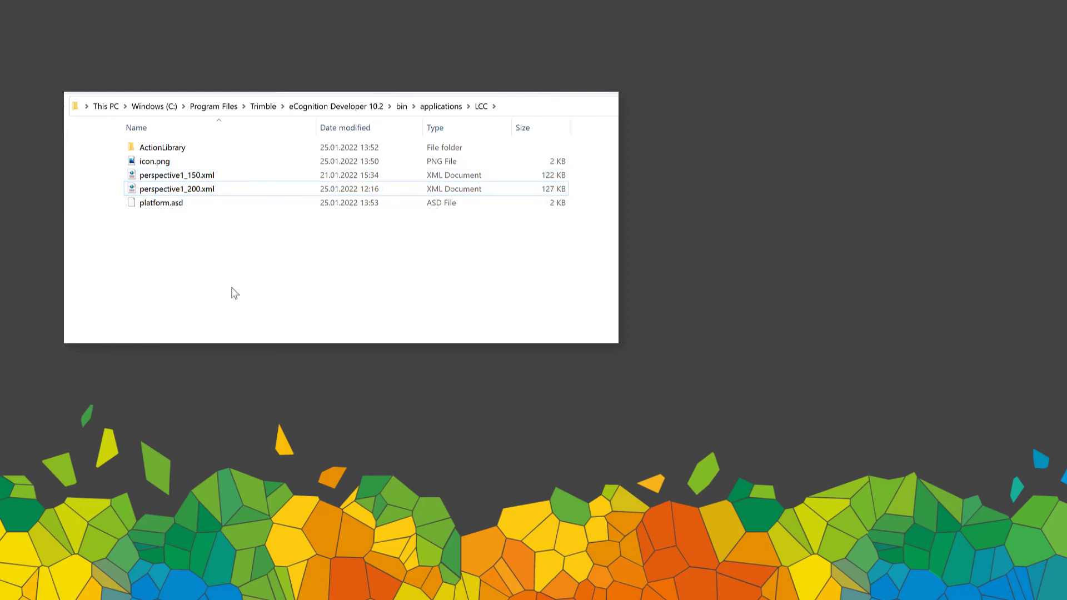
# Step: Compare the template files in the ApplicationTemplate folder with the files in the LCC folder
pyautogui.click(439, 106)
pyautogui.click(200, 149)
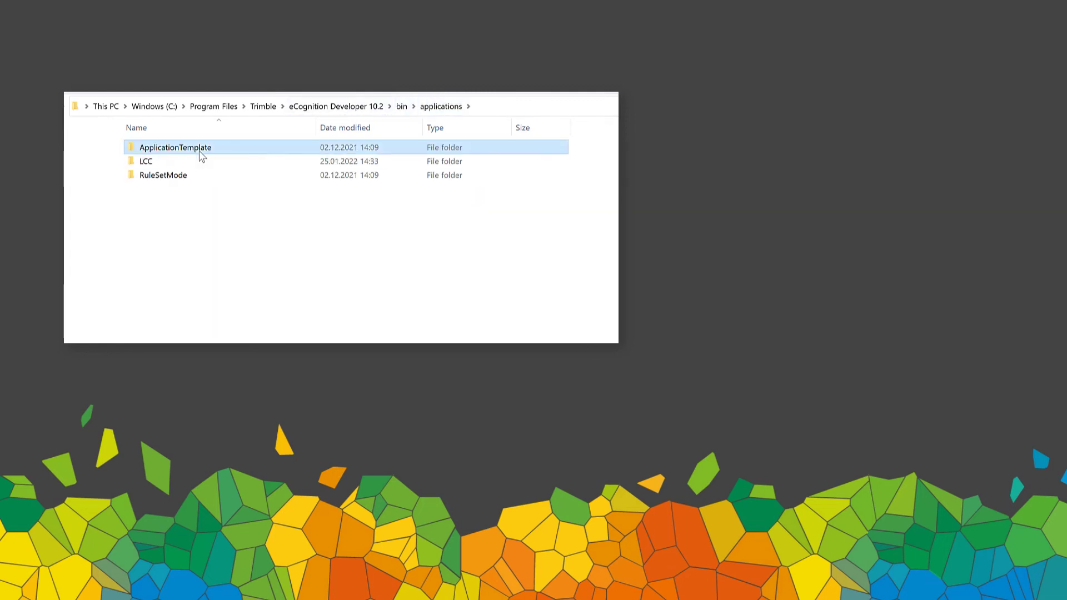
pyautogui.doubleClick(201, 149)
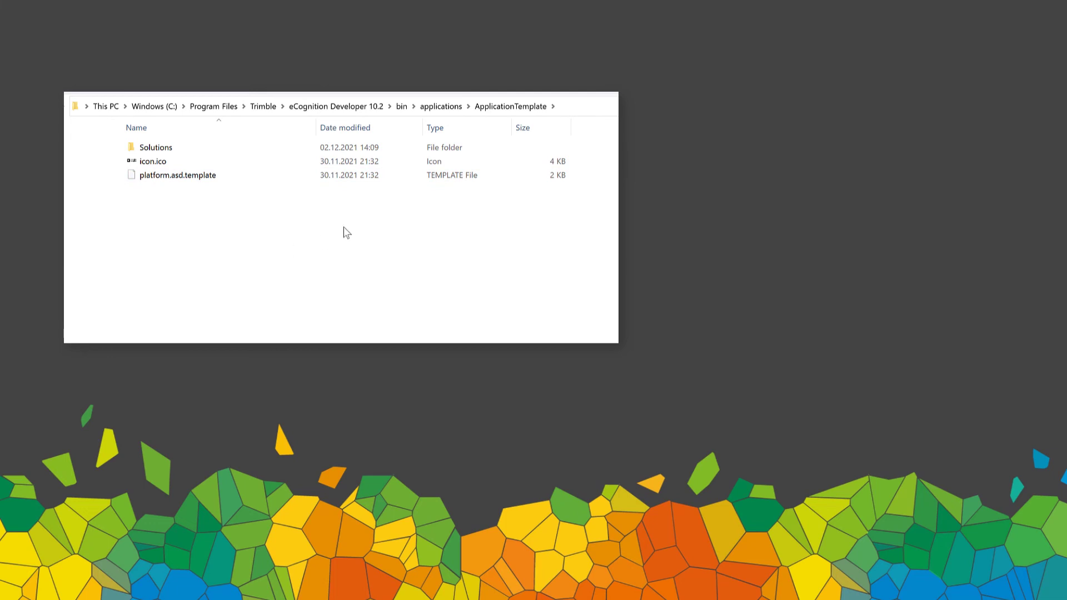
pyautogui.click(449, 107)
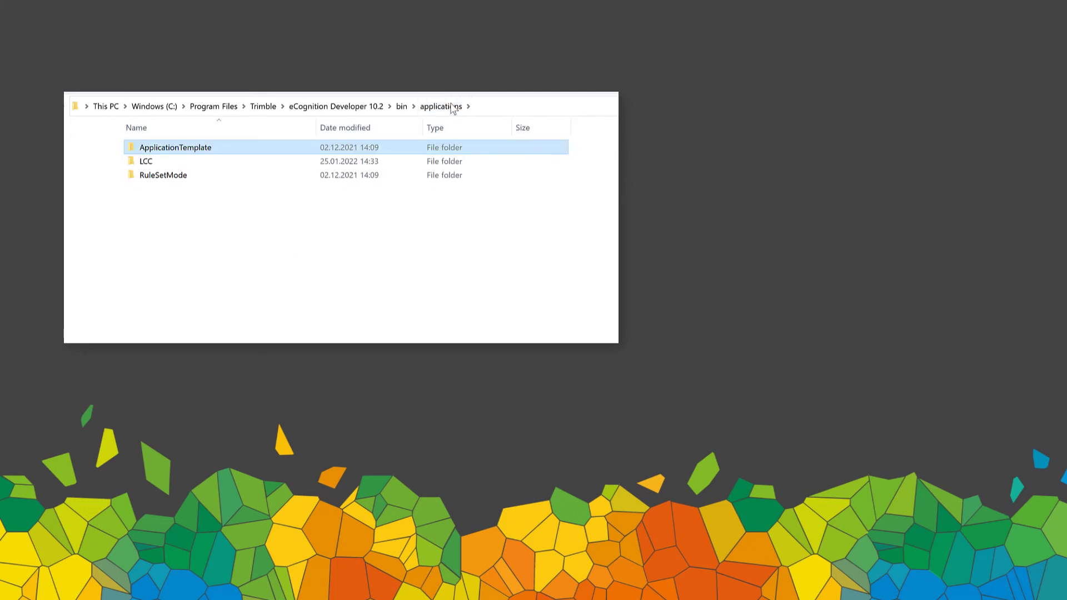
pyautogui.click(266, 162)
pyautogui.doubleClick(265, 162)
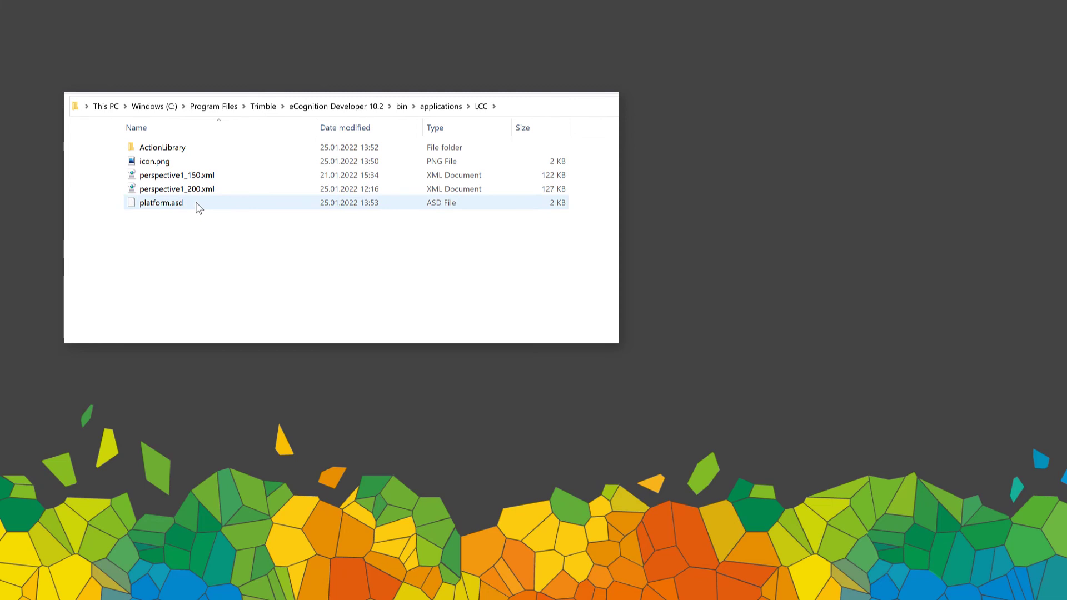
pyautogui.click(183, 149)
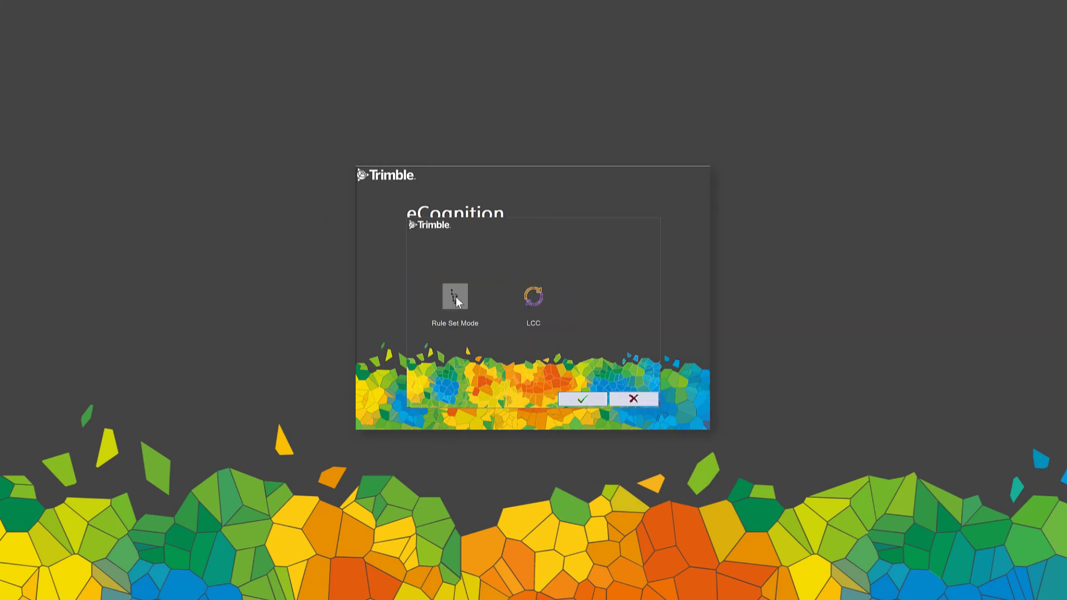
# Step: Start eCognition Developer with the LCC application instead of Rule Set Mode
pyautogui.click(539, 297)
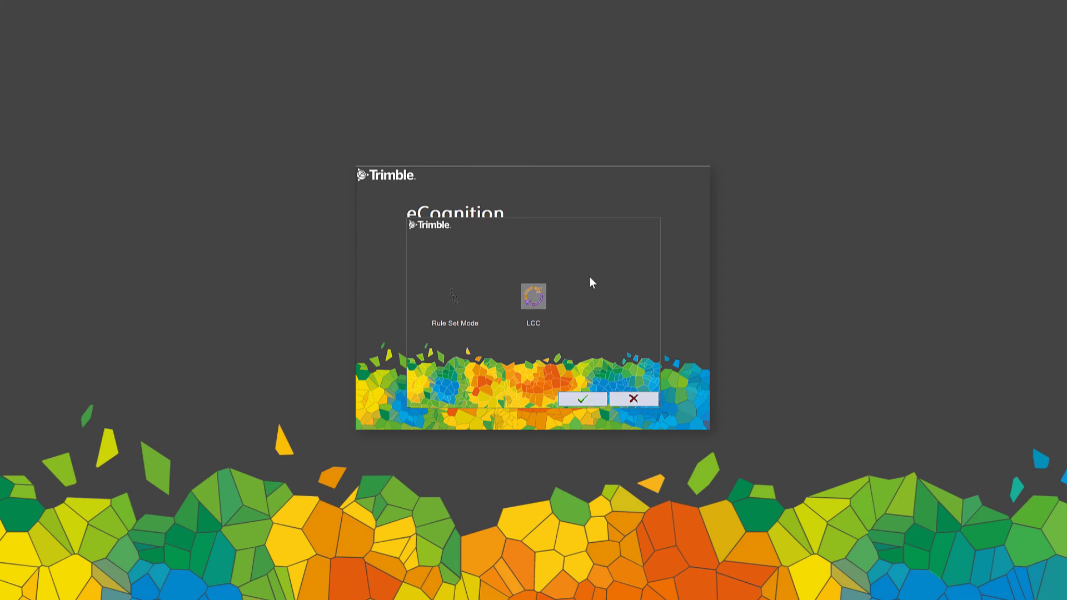
pyautogui.click(581, 399)
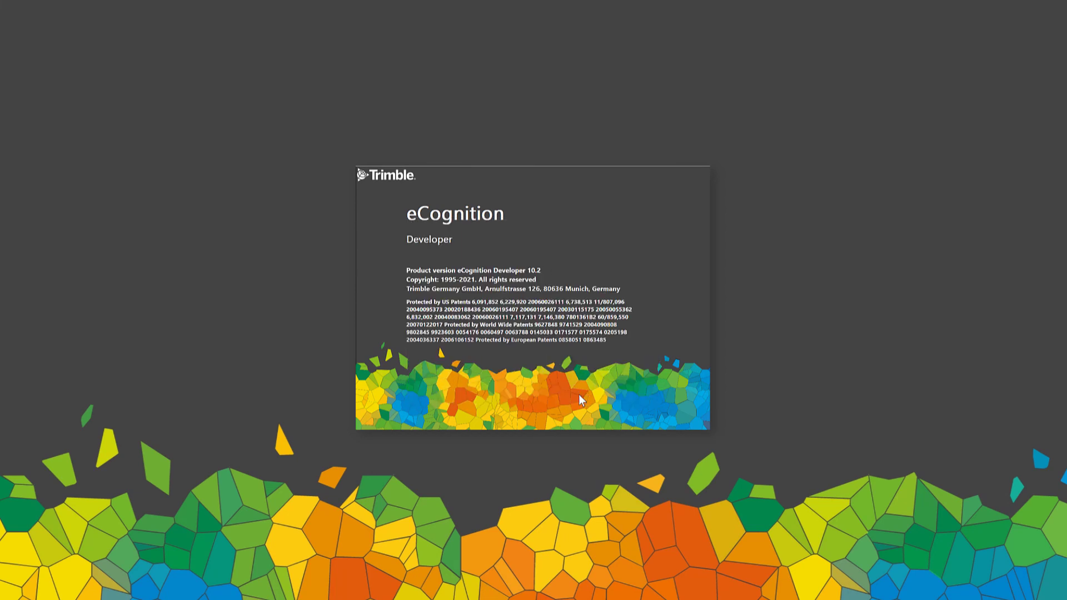